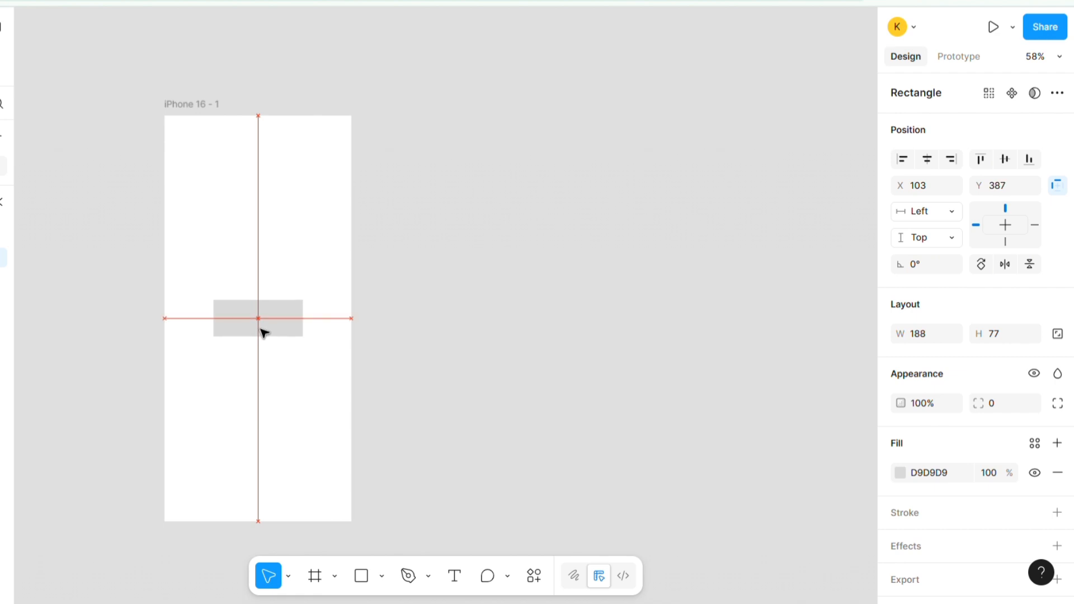
Step: Centre the grey rectangle horizontally and vertically within the iPhone 16 - 1 frame
left_click(928, 162)
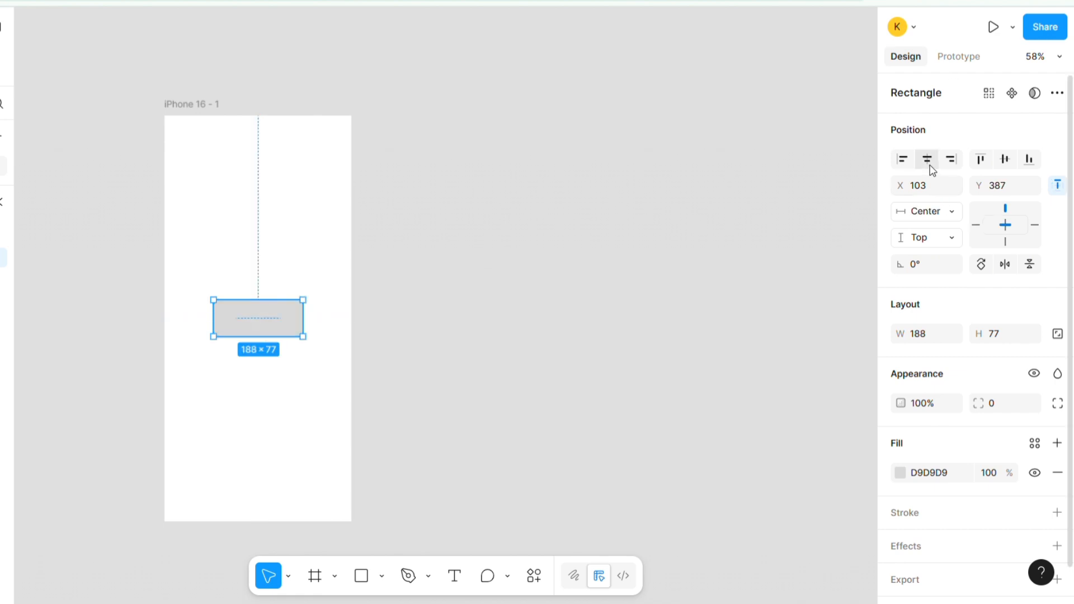
left_click(1004, 161)
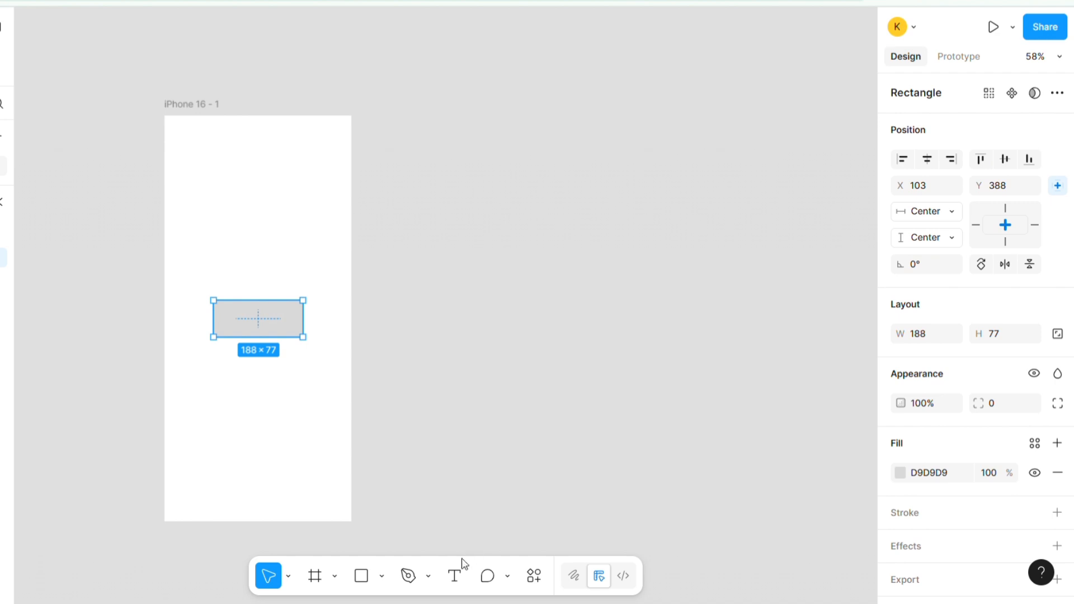
left_click(287, 287)
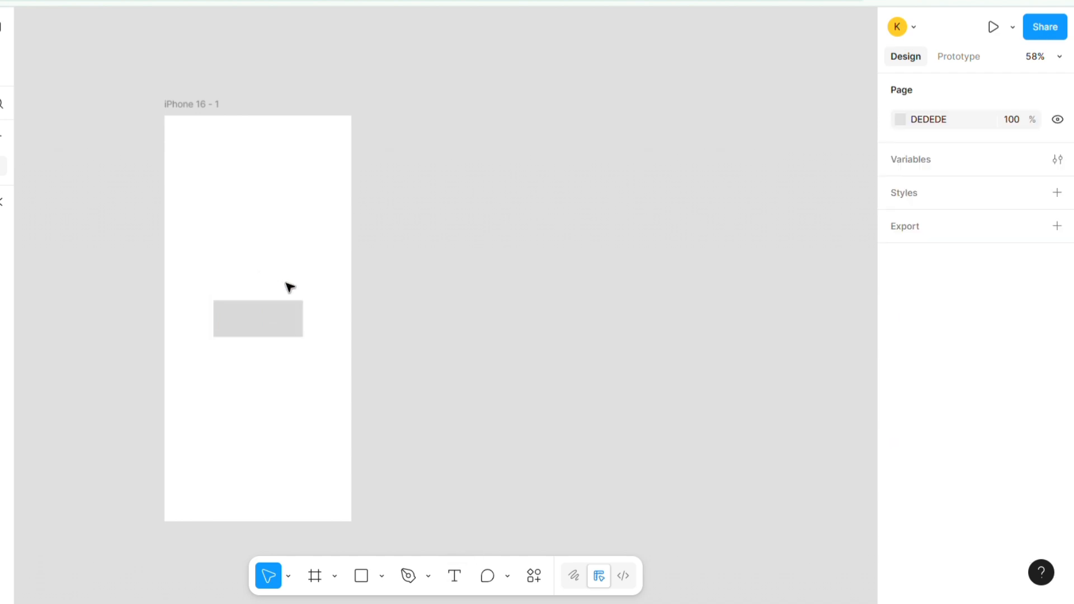
Step: Change the centred rectangle's fill colour to red FA3131
left_click(288, 314)
left_click(900, 474)
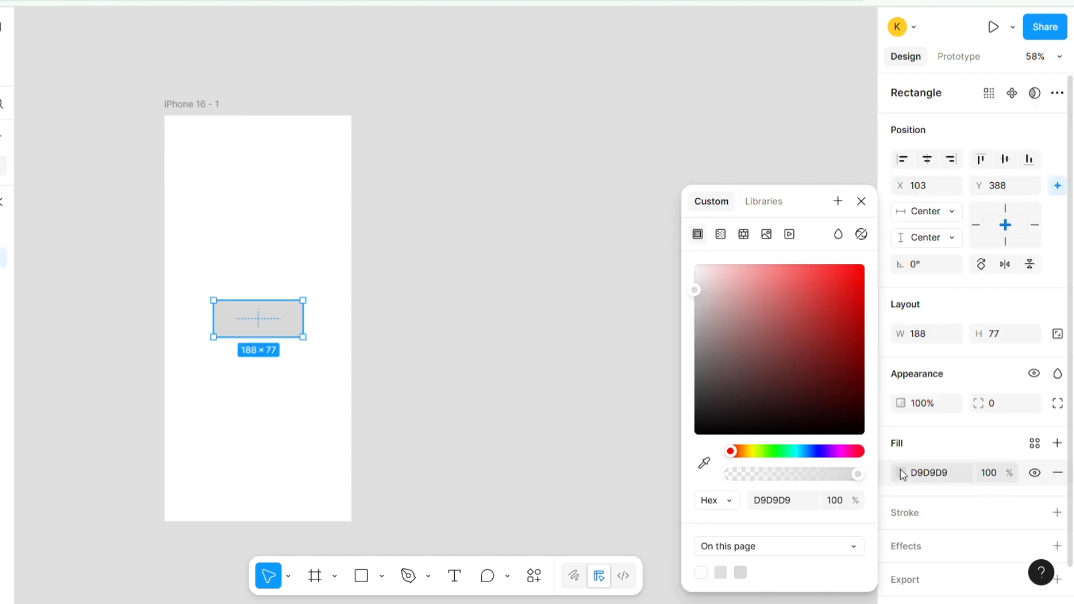
left_click(831, 275)
left_click(424, 333)
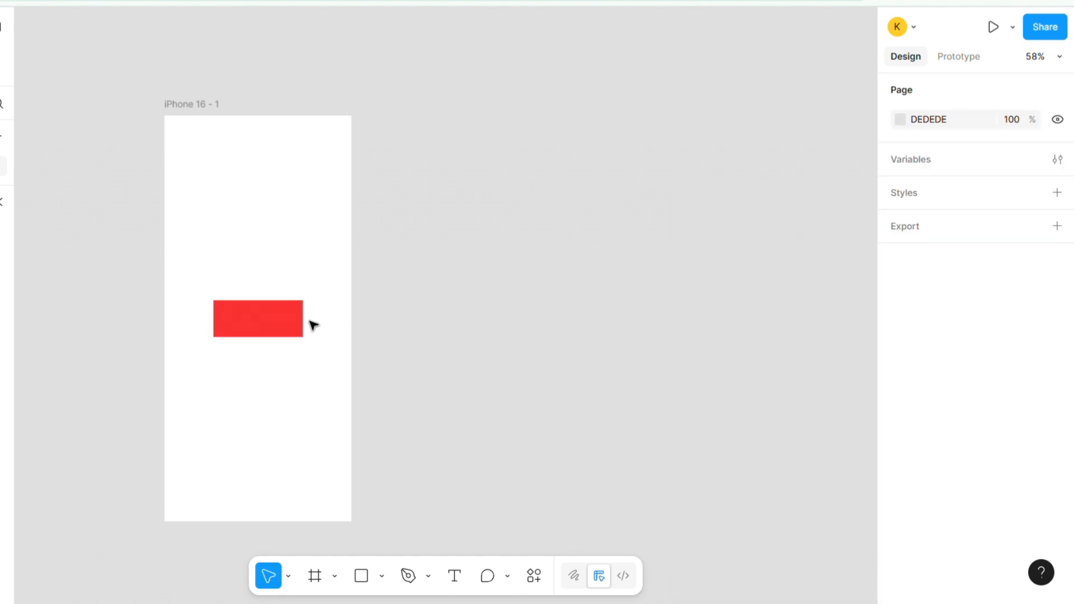
Step: Round the red rectangle's corners with a radius of 10
left_click(302, 321)
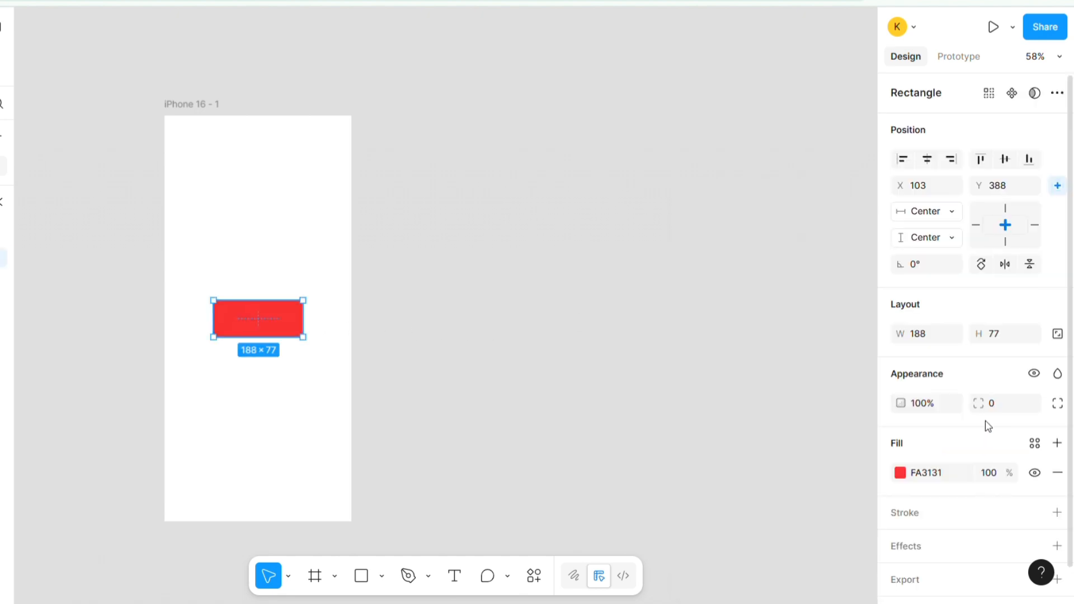
left_click(1001, 408)
key("Return")
left_click(671, 464)
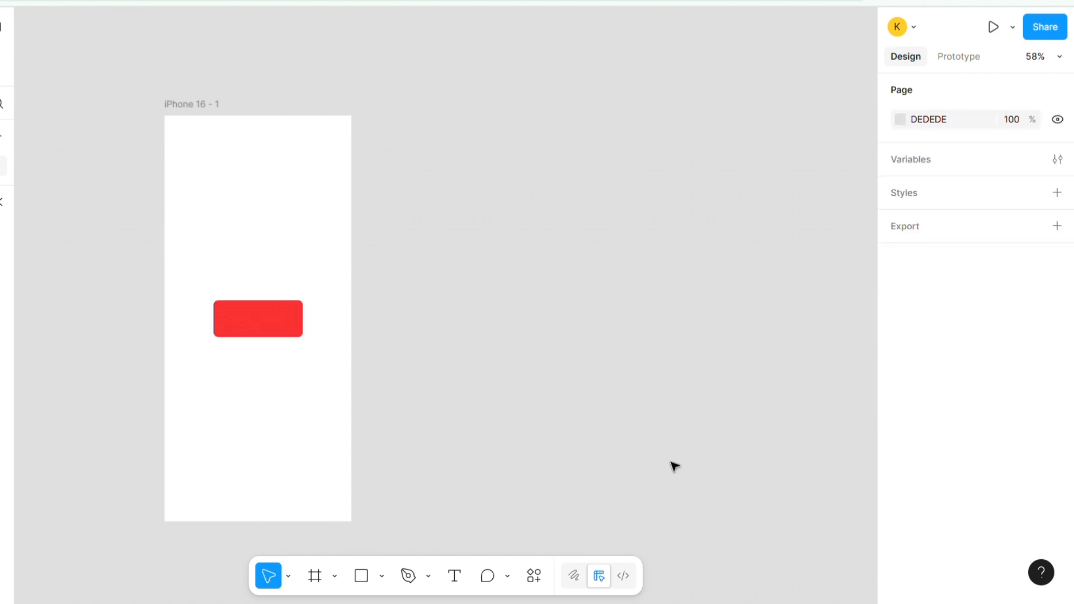
Step: Add the text "Learn more" on the red rectangle and move it to about the rectangle's middle
left_click(454, 575)
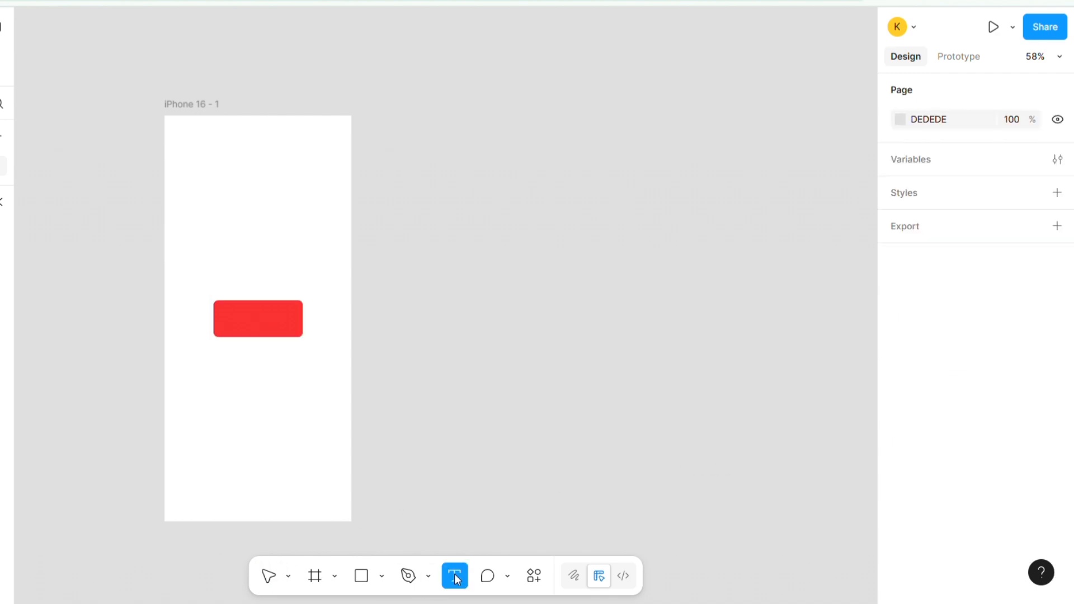
left_click(242, 327)
type("L")
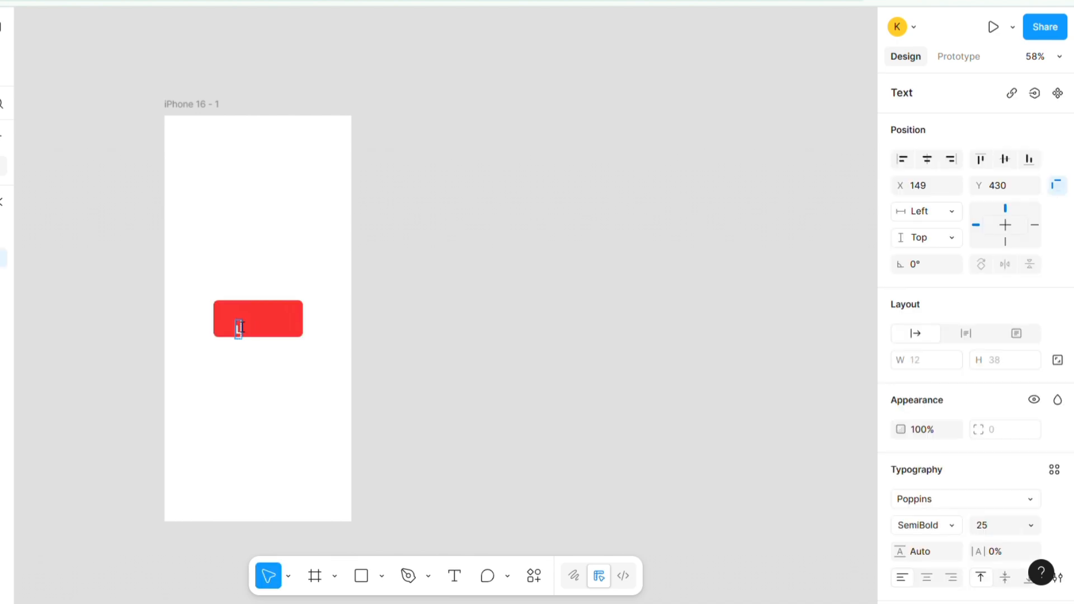
type("earn more")
key("Escape")
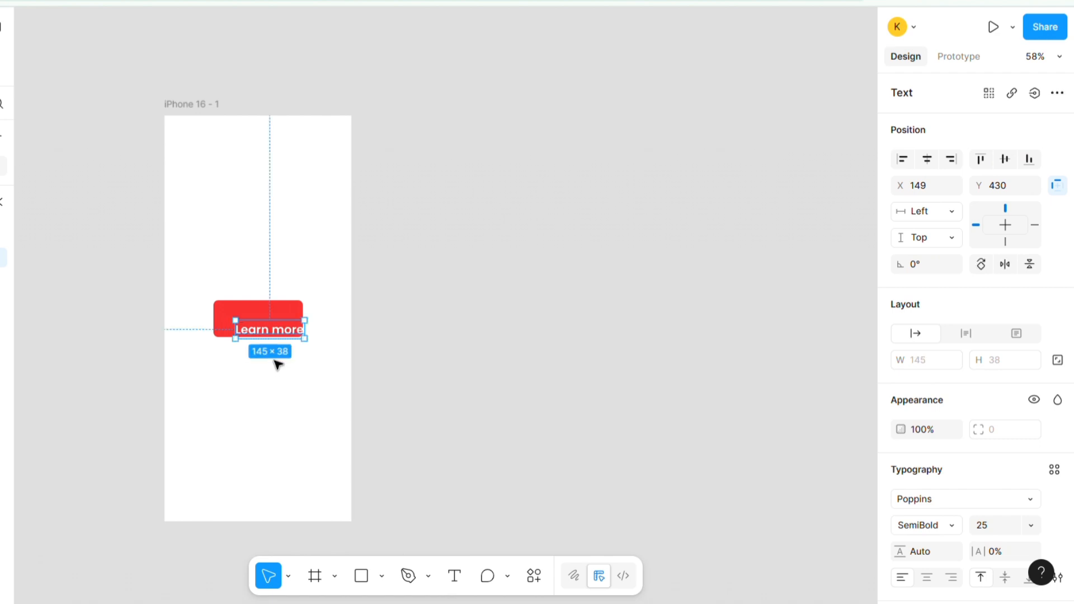
left_click_drag(282, 332, 268, 320)
Step: Set the "Learn more" text to font size 20 and Medium weight
double_click(275, 326)
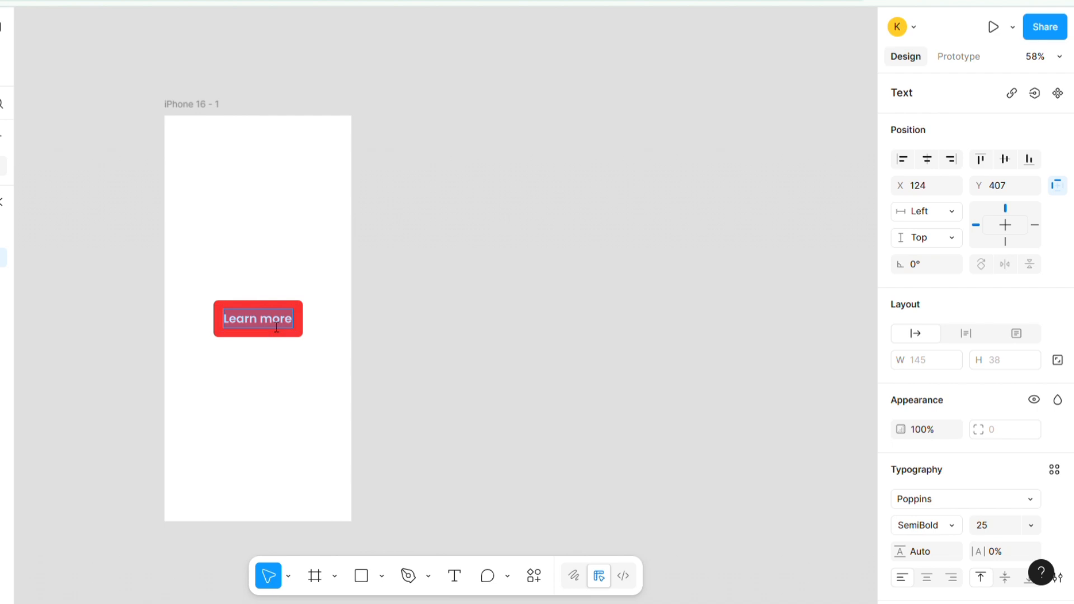
scroll(1035, 393, "down", 3)
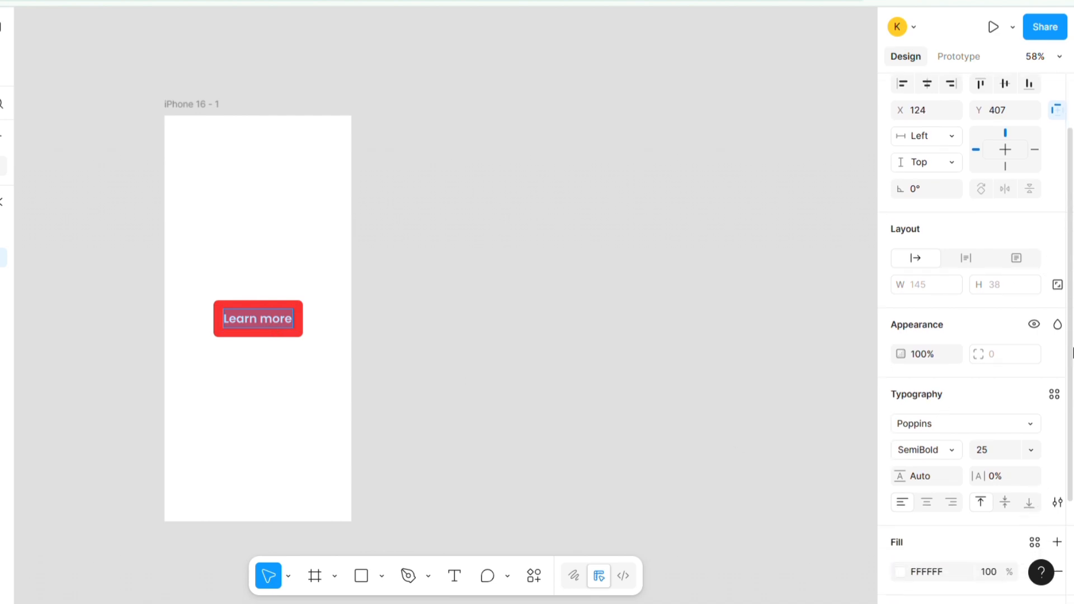
left_click(1032, 387)
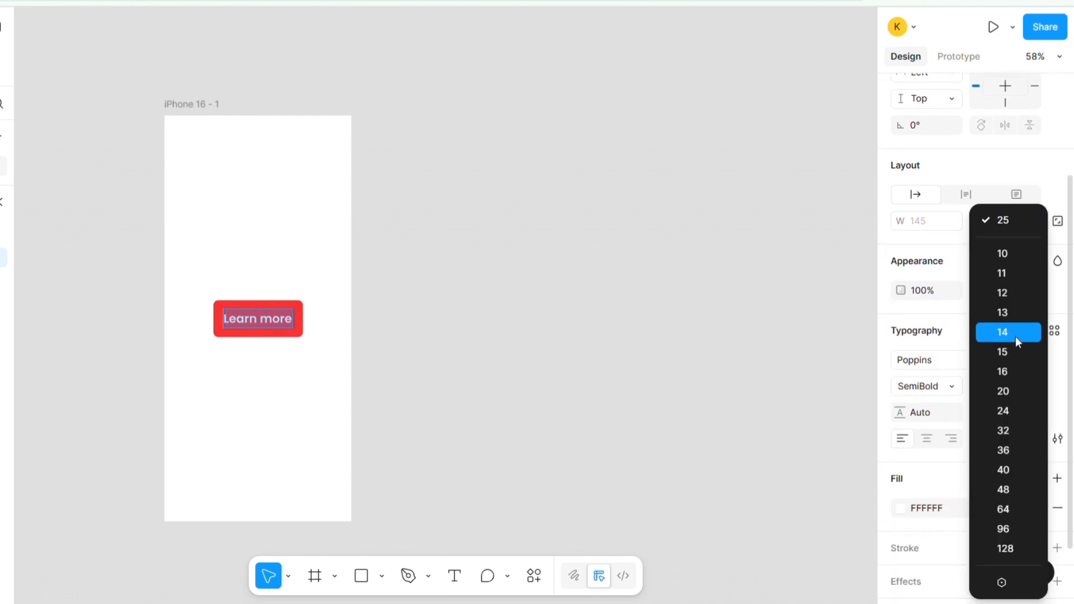
left_click(1011, 390)
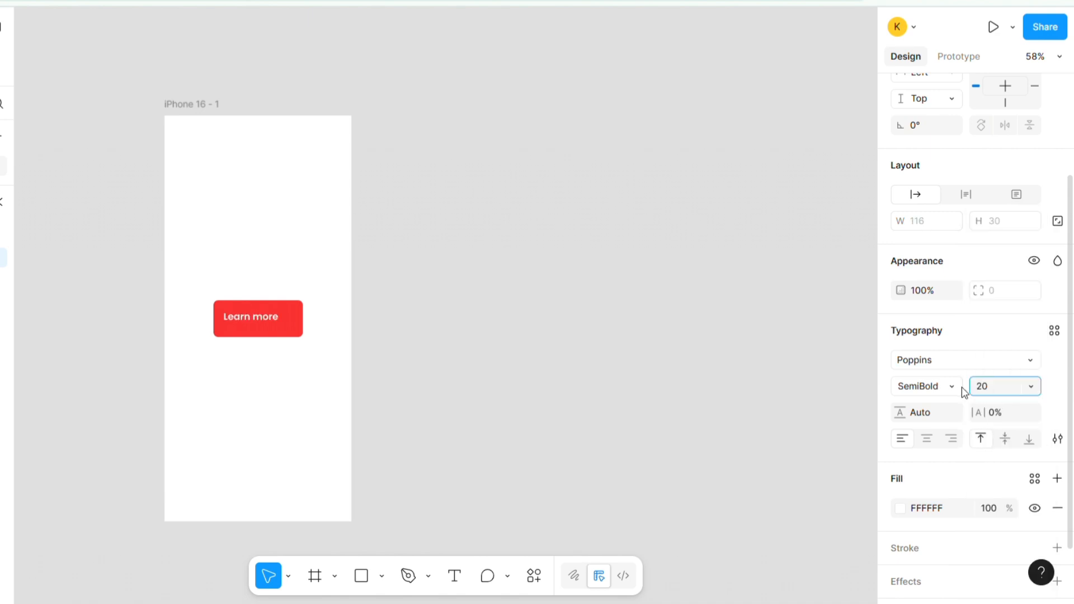
left_click(946, 389)
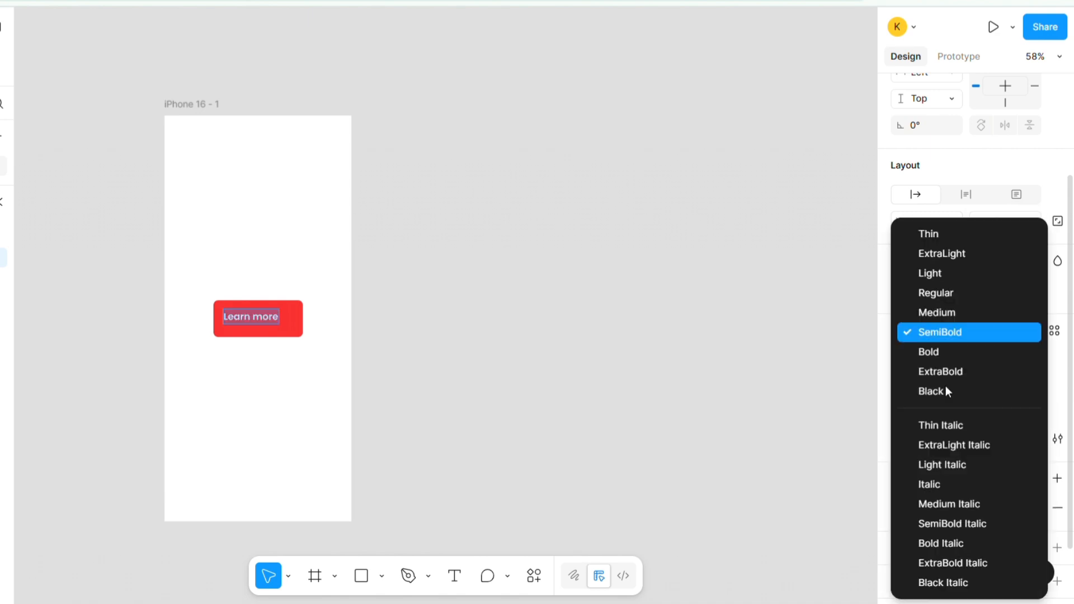
left_click(975, 309)
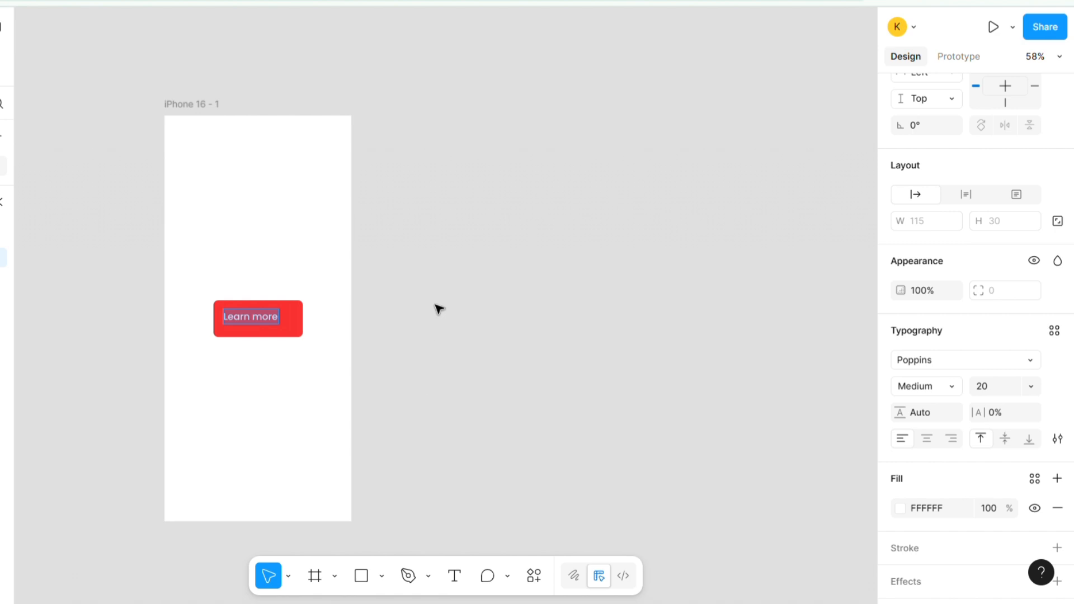
left_click(964, 364)
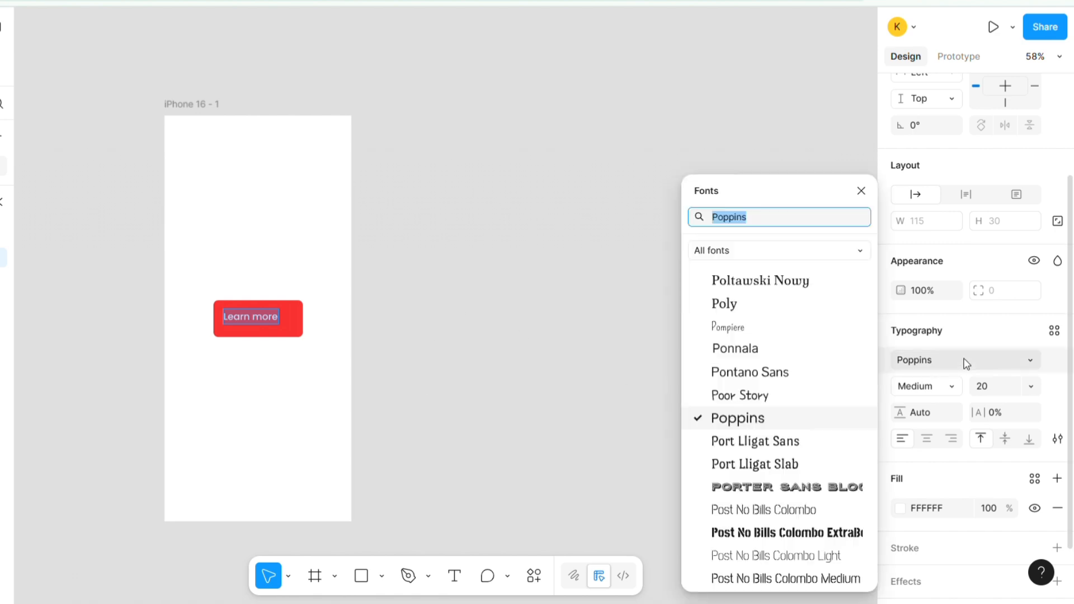
left_click(788, 224)
left_click(460, 321)
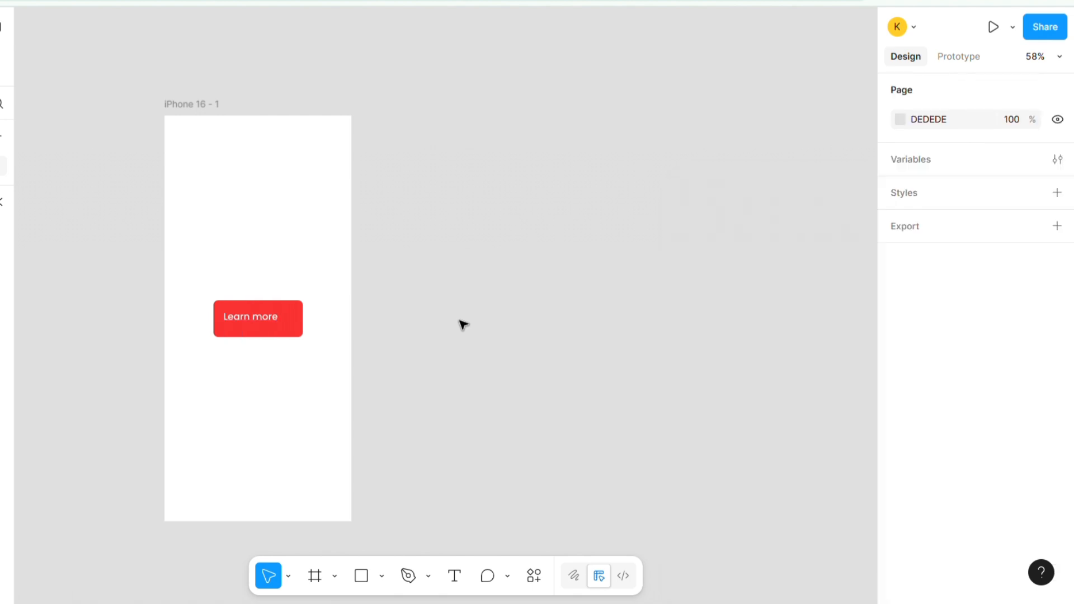
Step: Centre the "Learn more" text horizontally and vertically in the frame so it sits in the middle of the red button
double_click(267, 326)
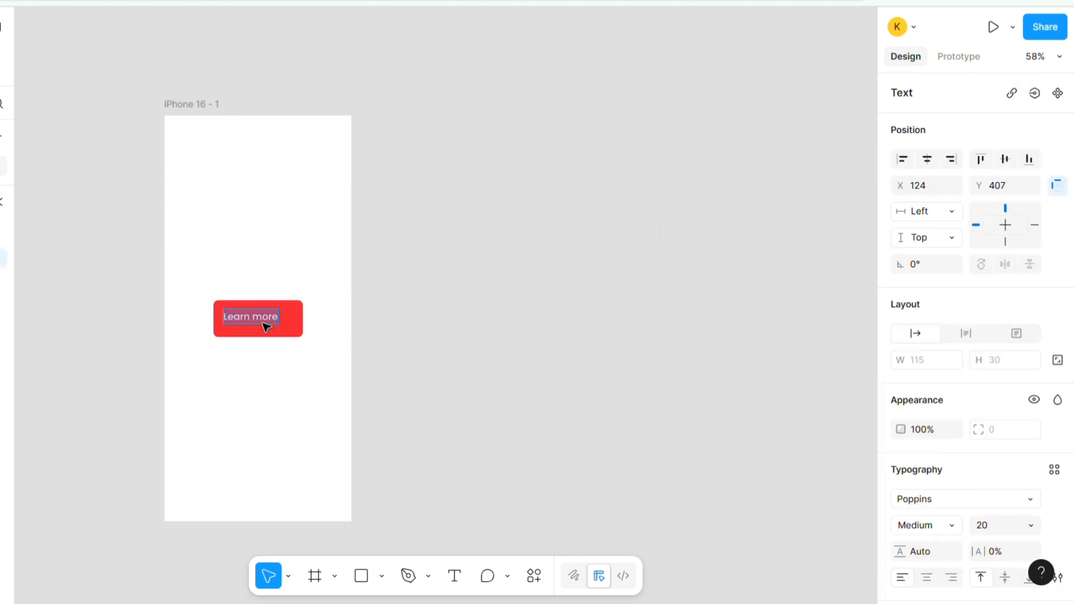
key("Escape")
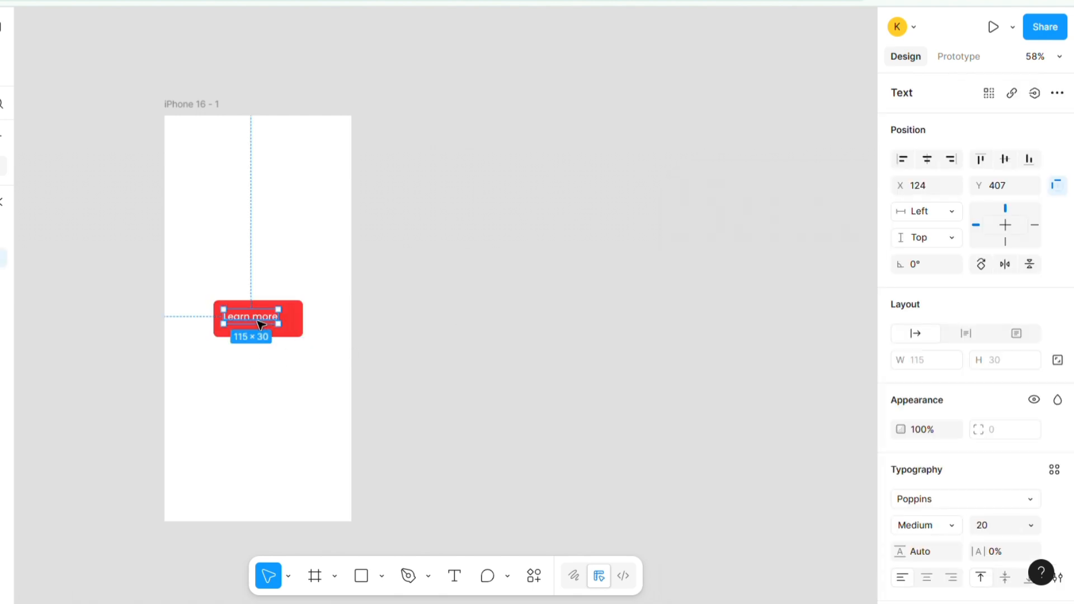
left_click_drag(262, 320, 268, 324)
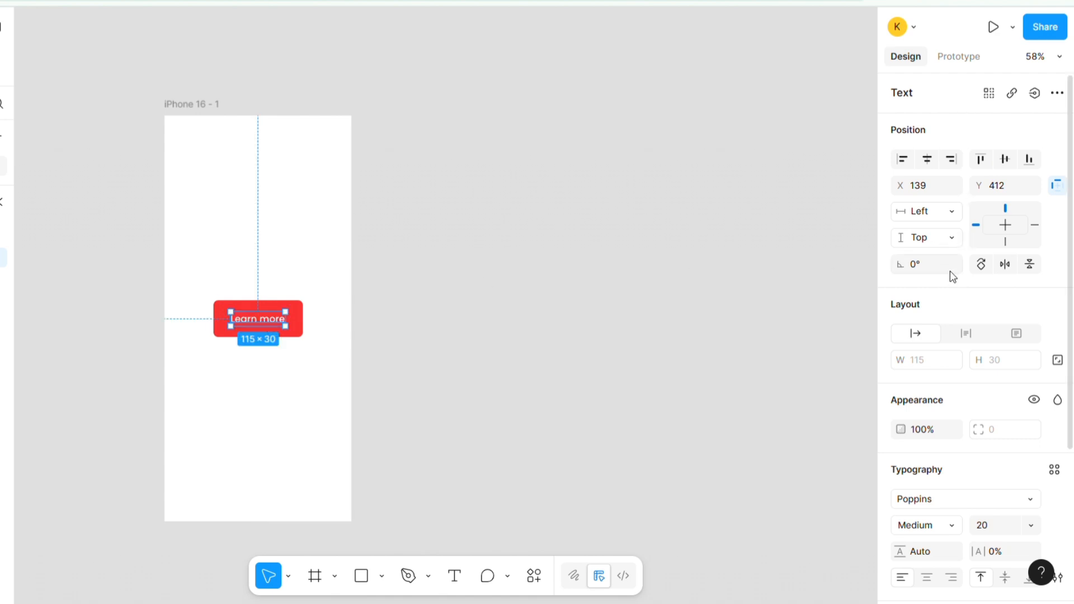
left_click(927, 161)
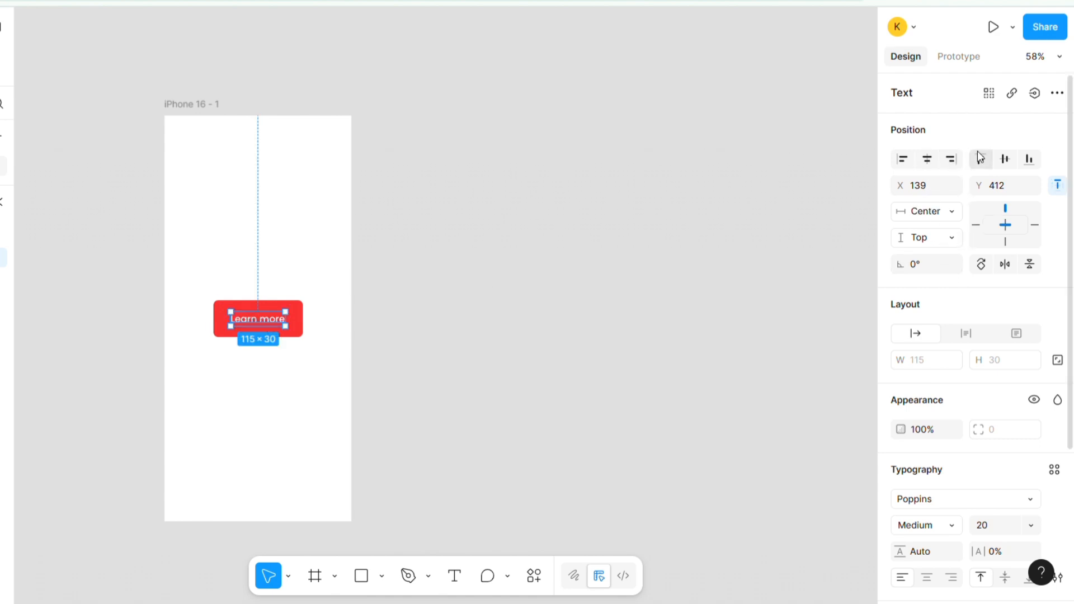
left_click(1005, 160)
left_click(490, 196)
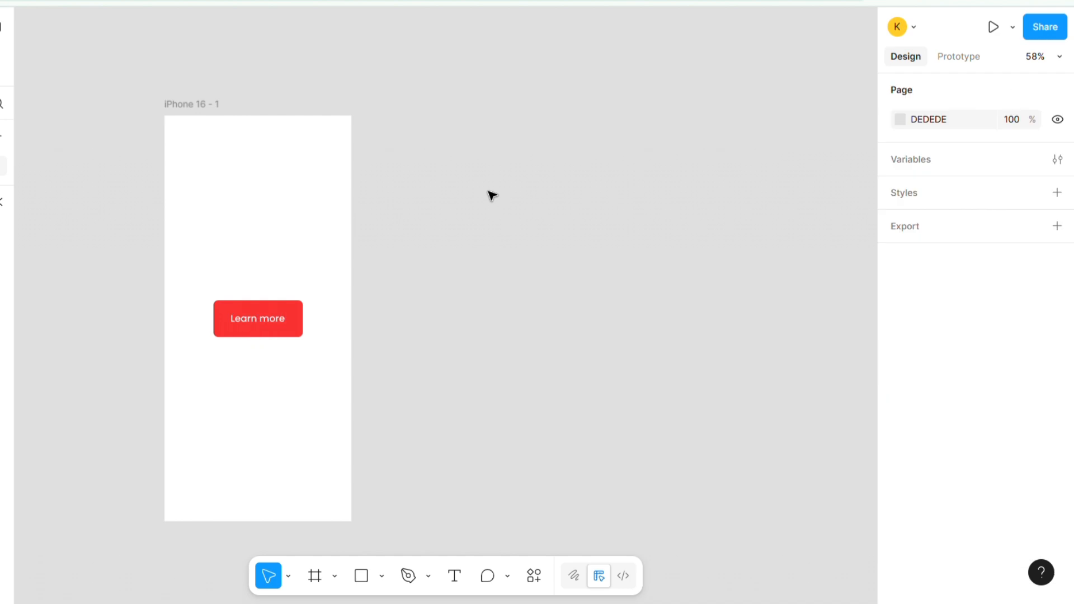
Step: Duplicate the iPhone 16 - 1 frame together with its red button
left_click(189, 114)
key("ctrl+d")
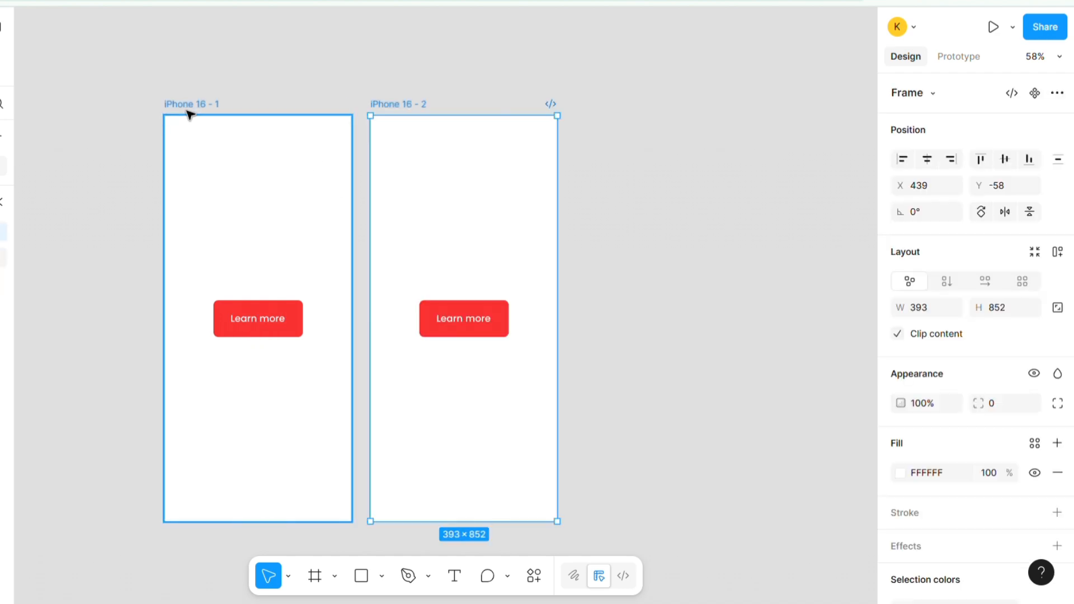
left_click(714, 175)
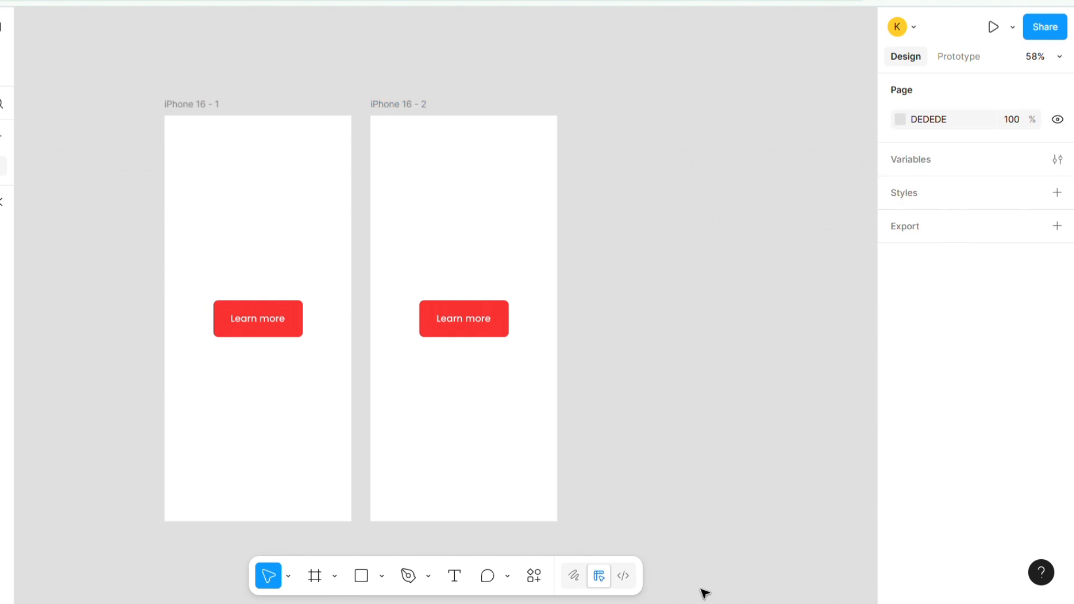
Step: Enlarge the red button rectangle in the iPhone 16 - 2 frame on all sides to about 223 × 118
scroll(704, 592, "down", 3)
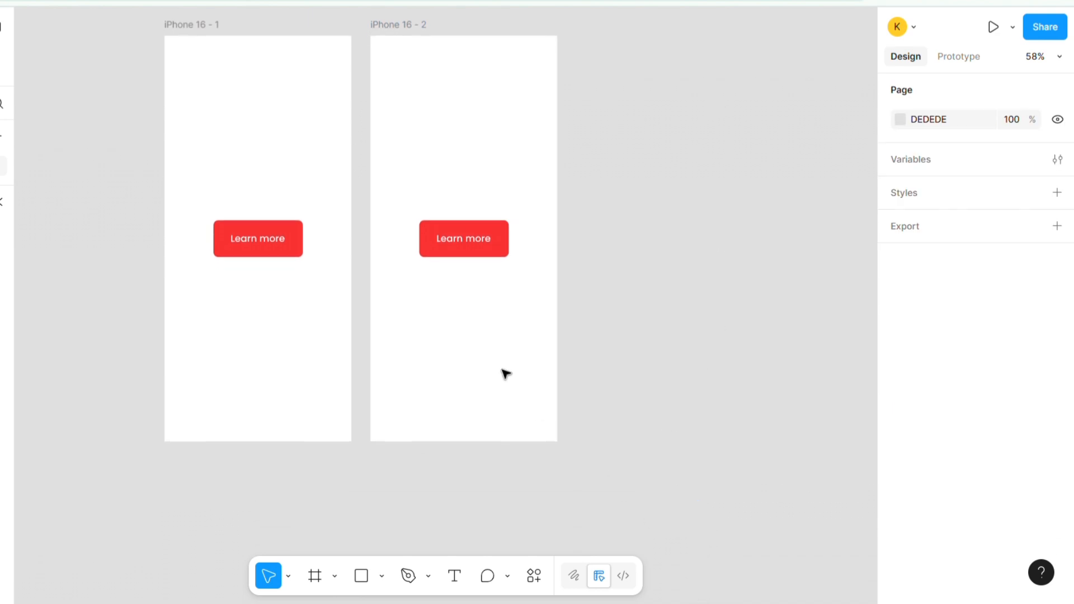
scroll(506, 374, "up", 2)
scroll(506, 374, "down", 2)
scroll(506, 374, "up", 1)
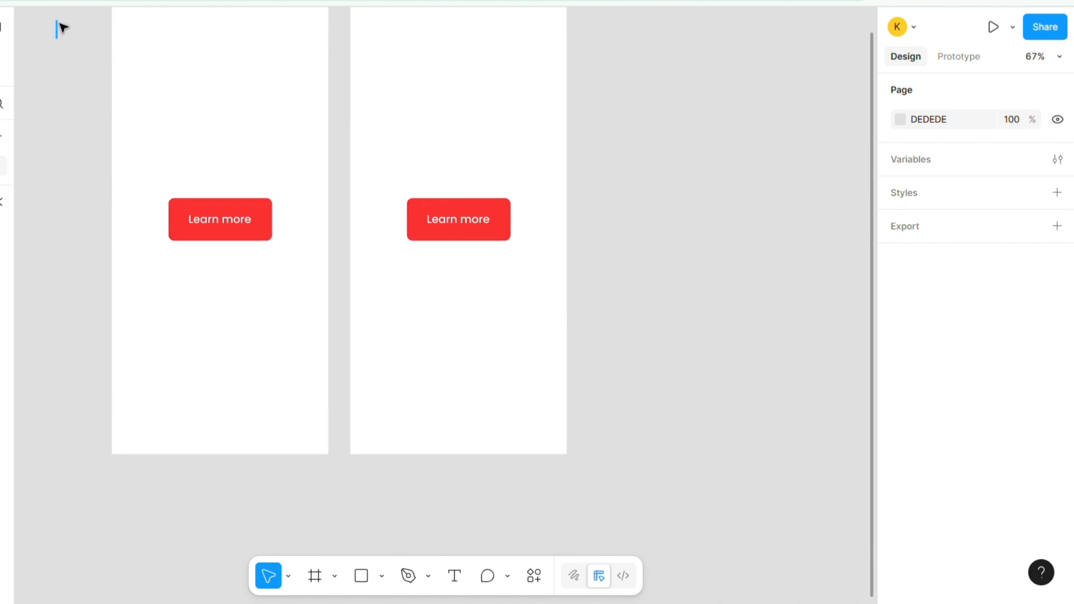
scroll(60, 22, "up", 2)
left_click(414, 262)
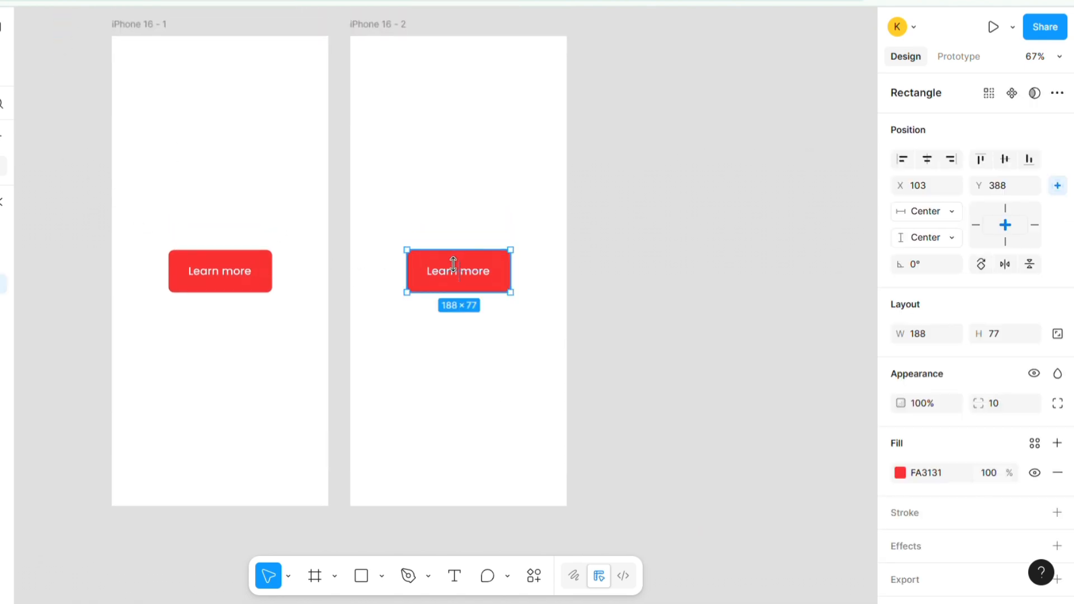
left_click_drag(456, 260, 453, 247)
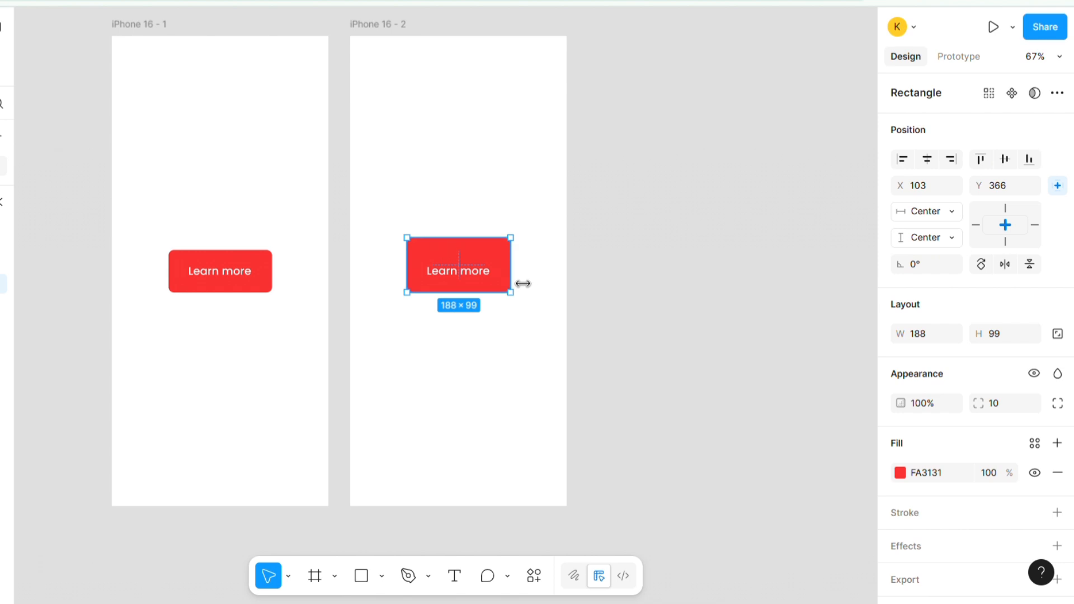
left_click_drag(526, 283, 533, 283)
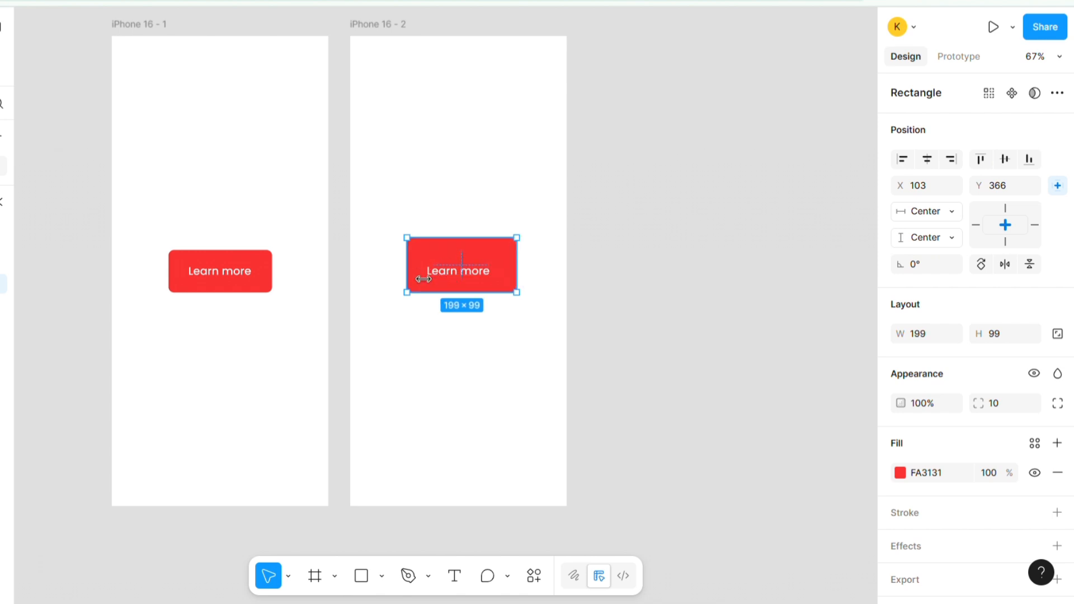
left_click_drag(416, 277, 404, 276)
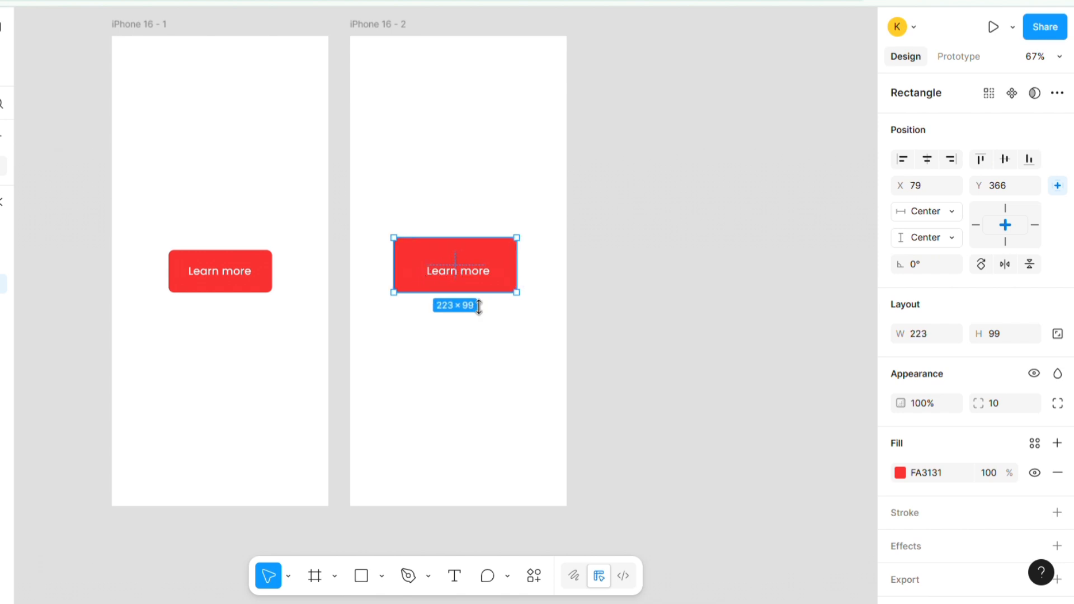
left_click_drag(479, 306, 479, 317)
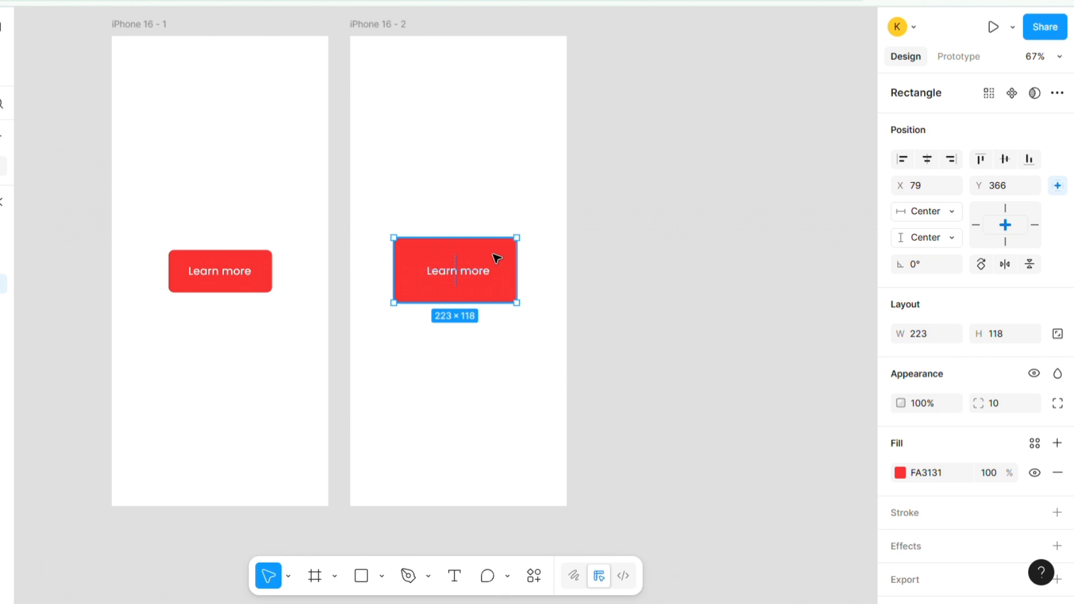
Step: Centre the enlarged rectangle horizontally and vertically in the iPhone 16 - 2 frame
left_click(926, 159)
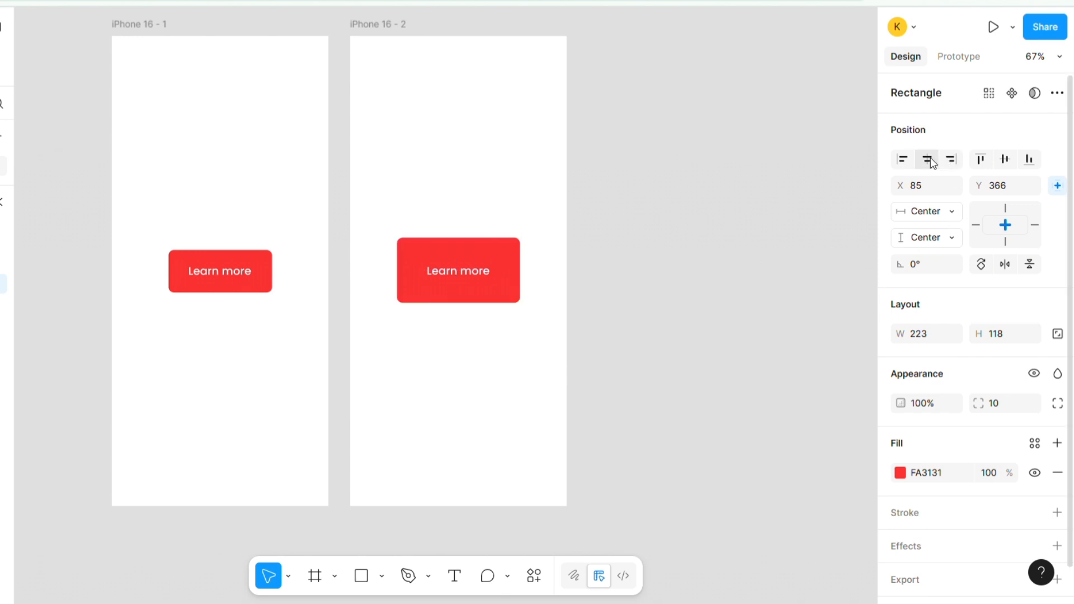
left_click(1006, 163)
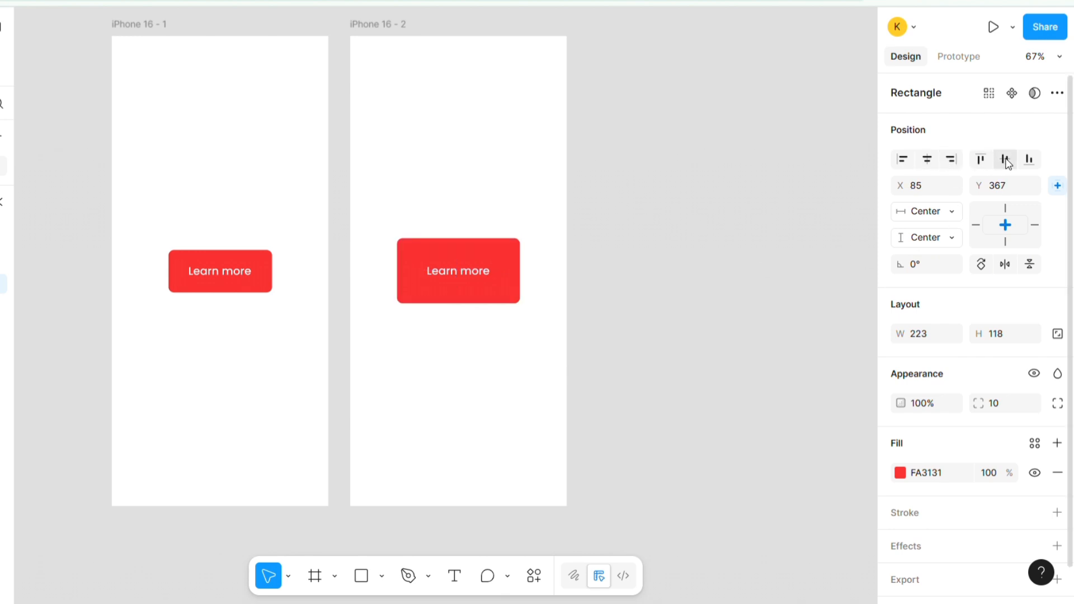
Step: Set the "Learn more" text in the iPhone 16 - 2 frame to size 24 SemiBold and recentre it on the red rectangle
double_click(479, 276)
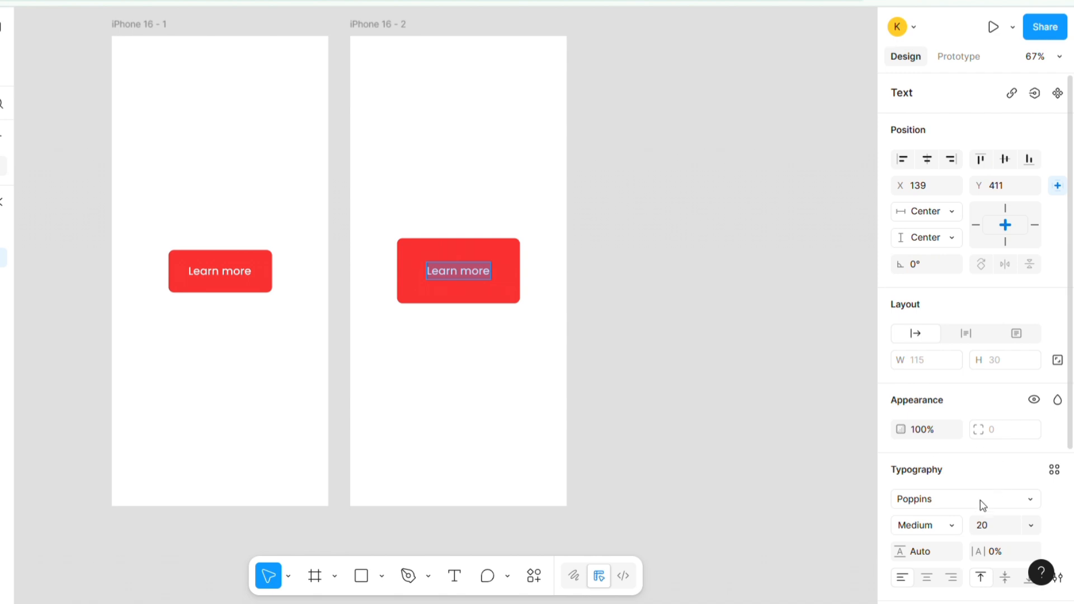
left_click(1000, 529)
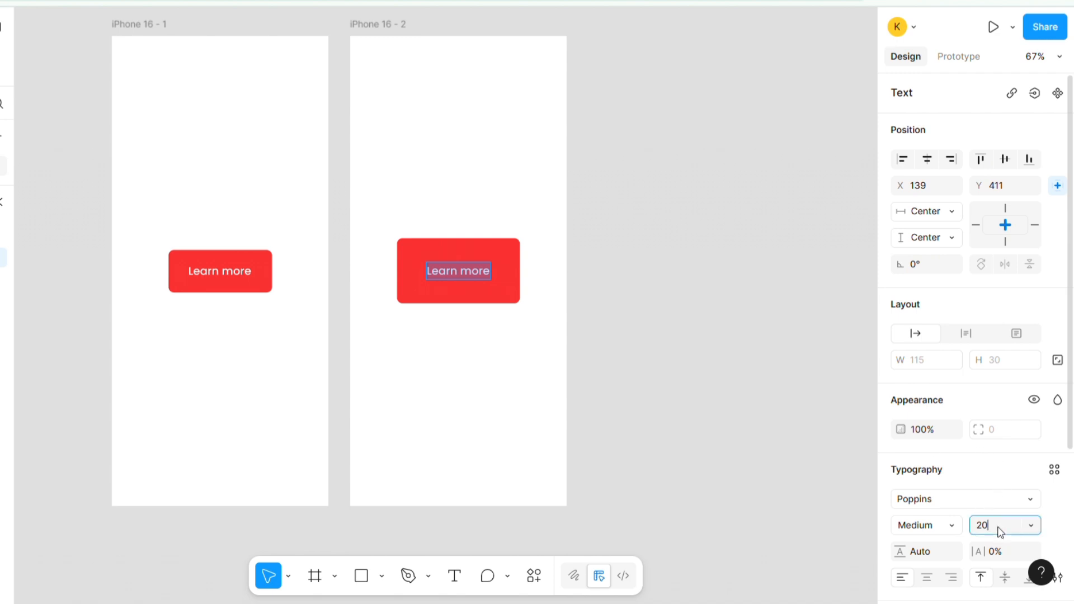
left_click(1030, 525)
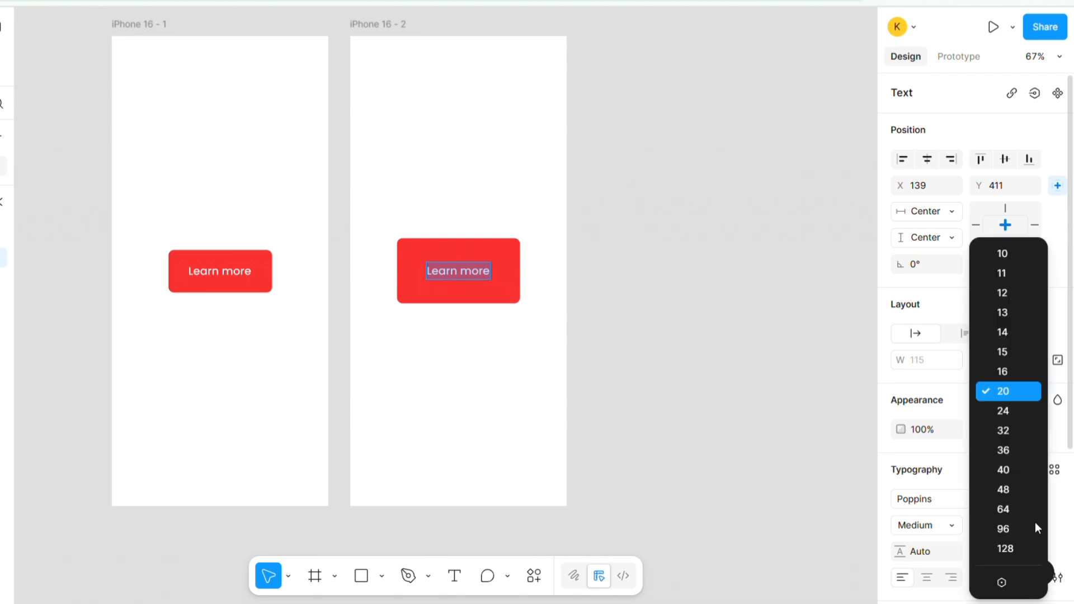
left_click(1015, 410)
left_click(944, 524)
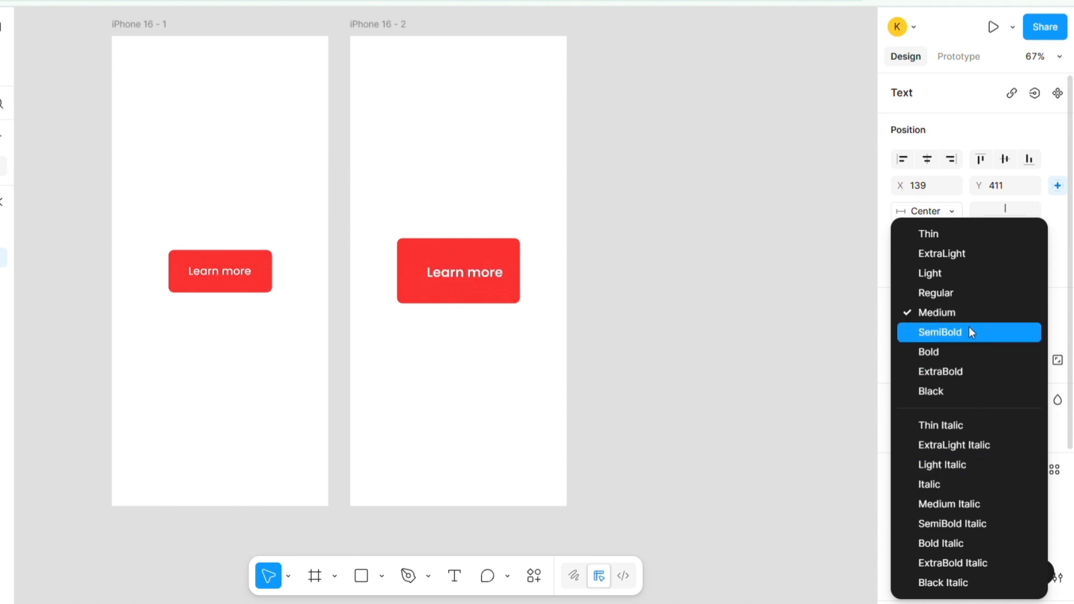
left_click(951, 332)
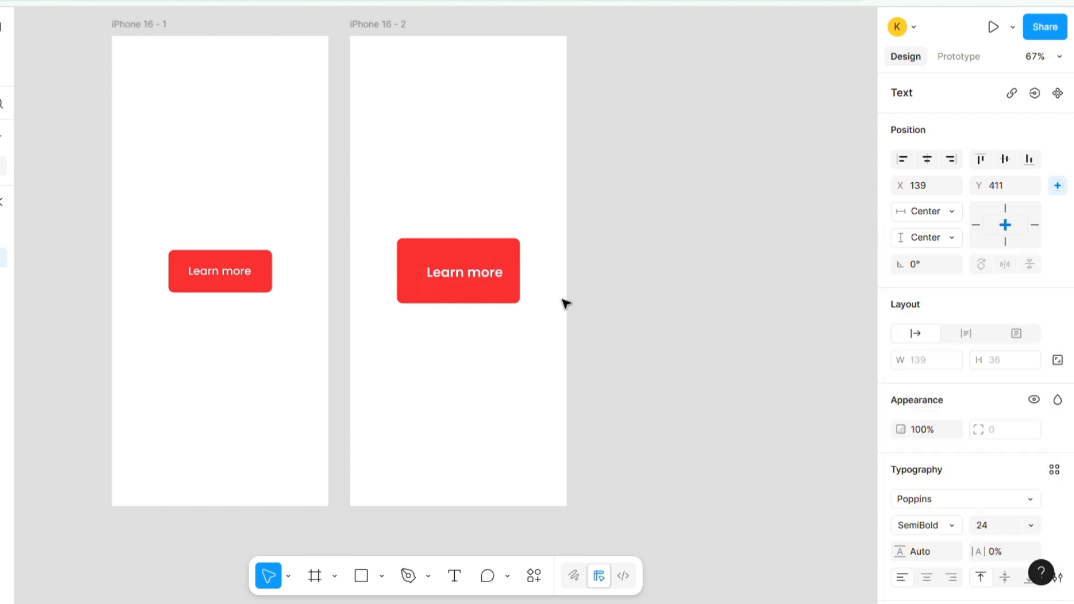
key("Escape")
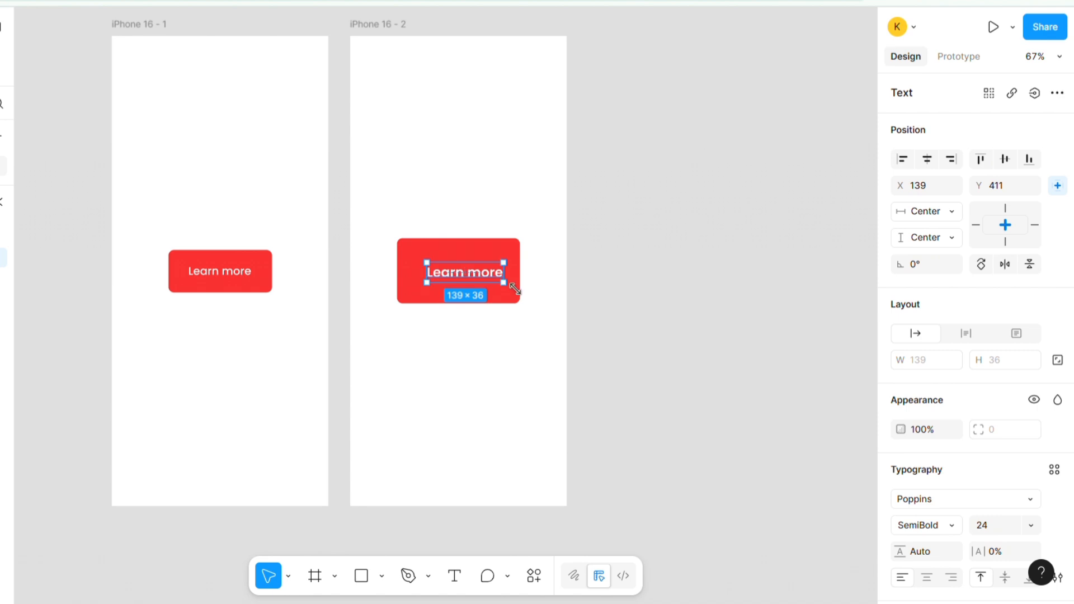
left_click_drag(496, 281, 485, 281)
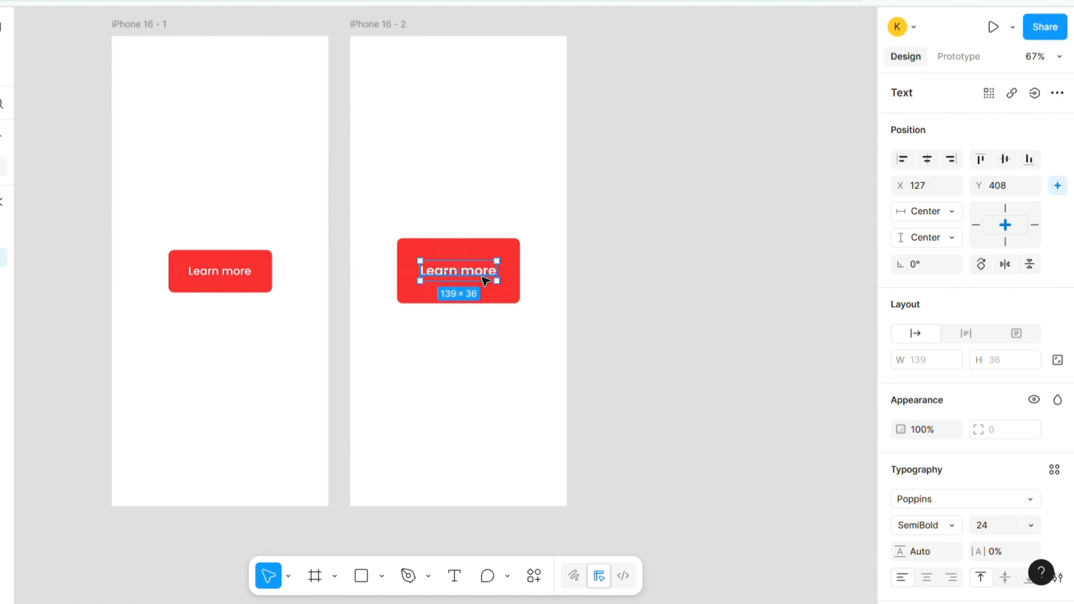
left_click(577, 312)
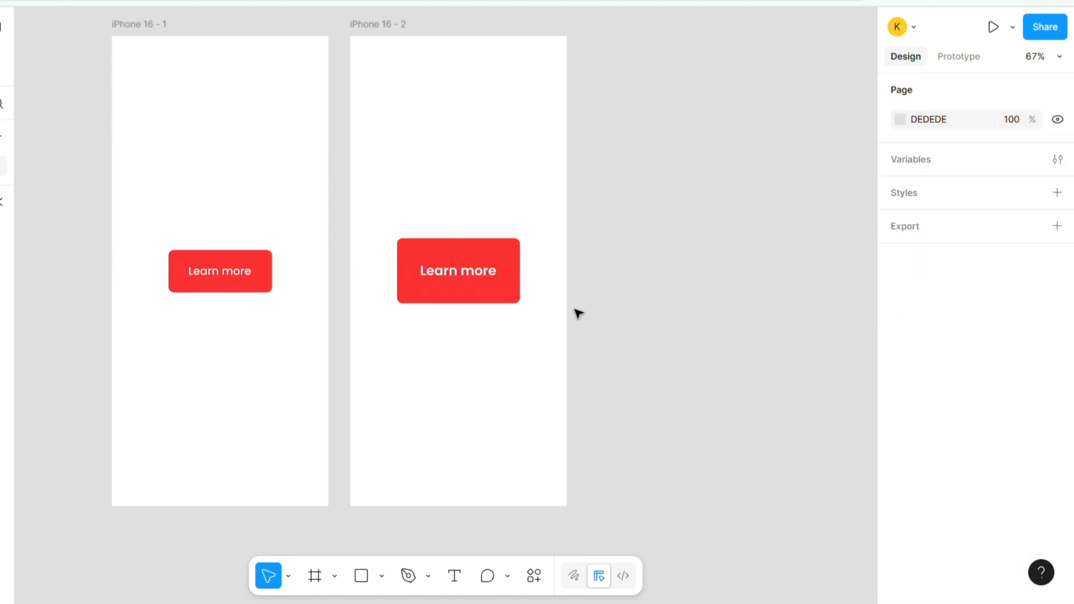
Step: Connect the red rectangle in the iPhone 16 - 1 frame to the iPhone 16 - 2 frame with a prototype interaction
left_click(272, 275)
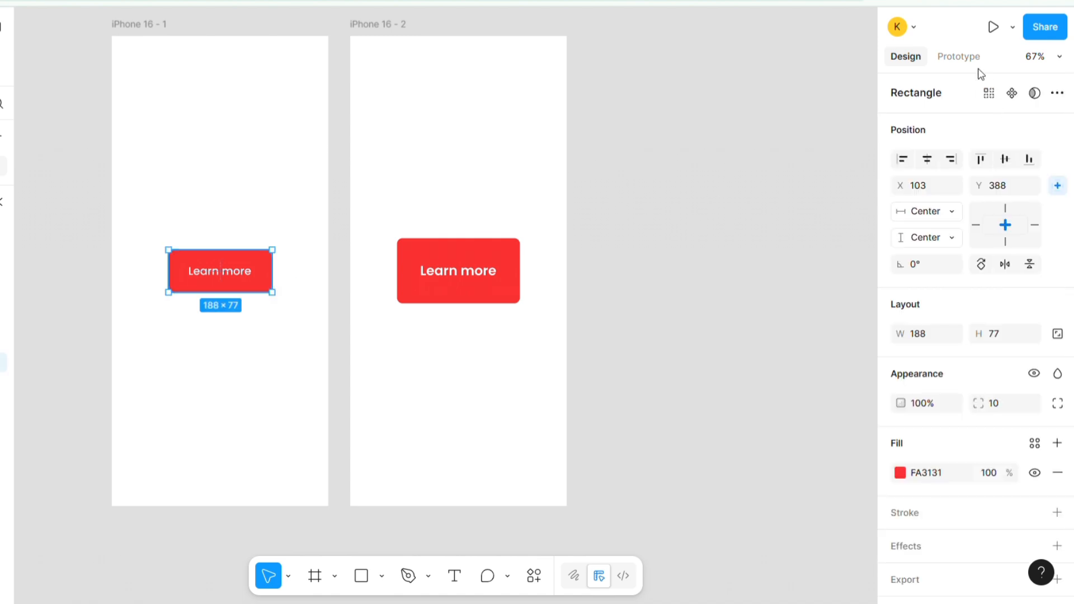
left_click(960, 56)
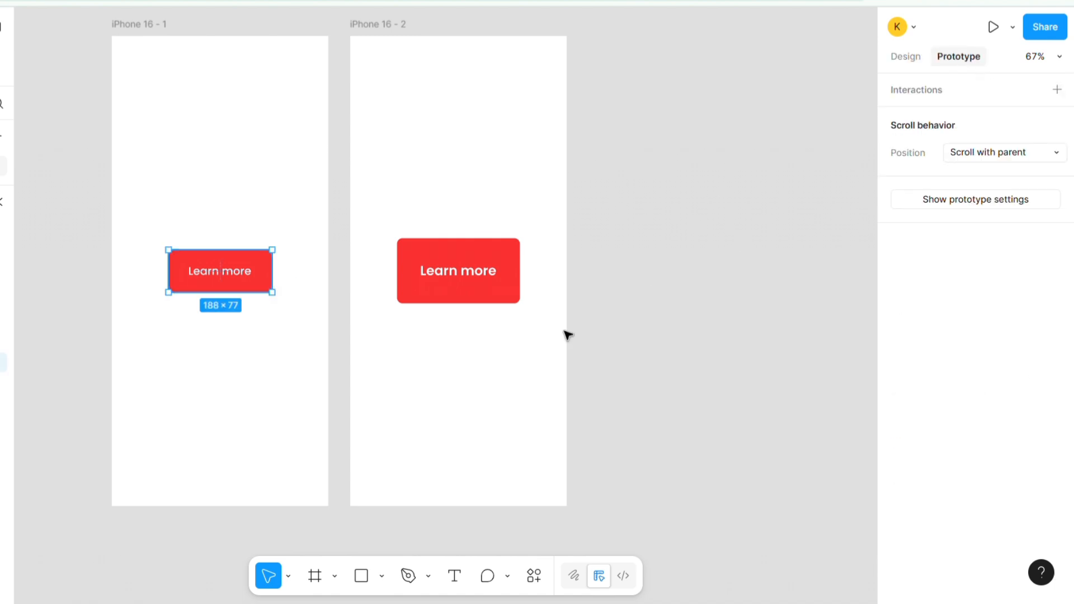
mouse_move(276, 274)
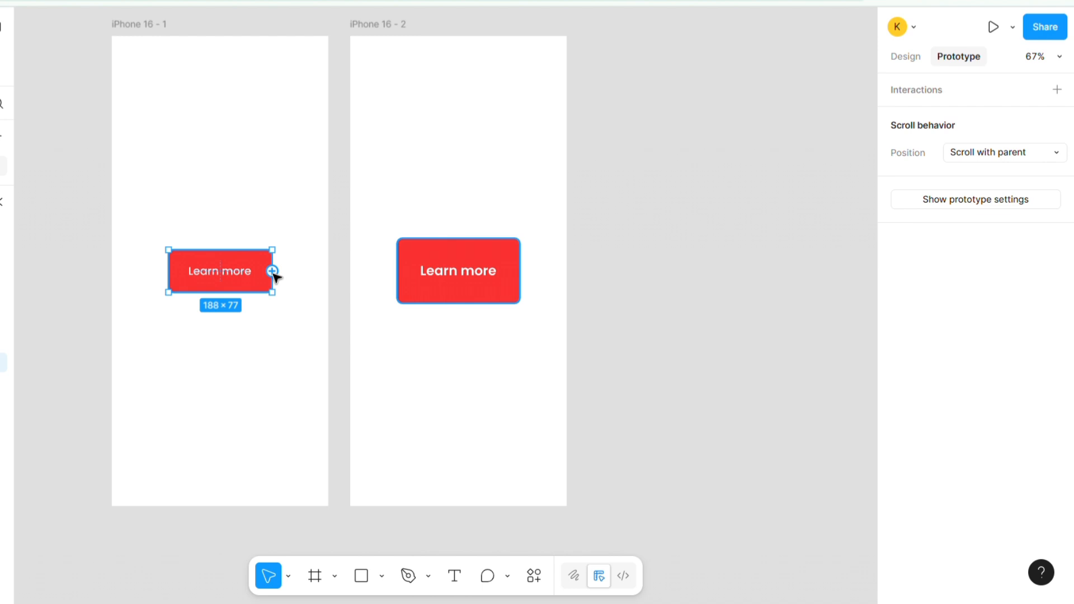
left_click_drag(274, 272, 386, 265)
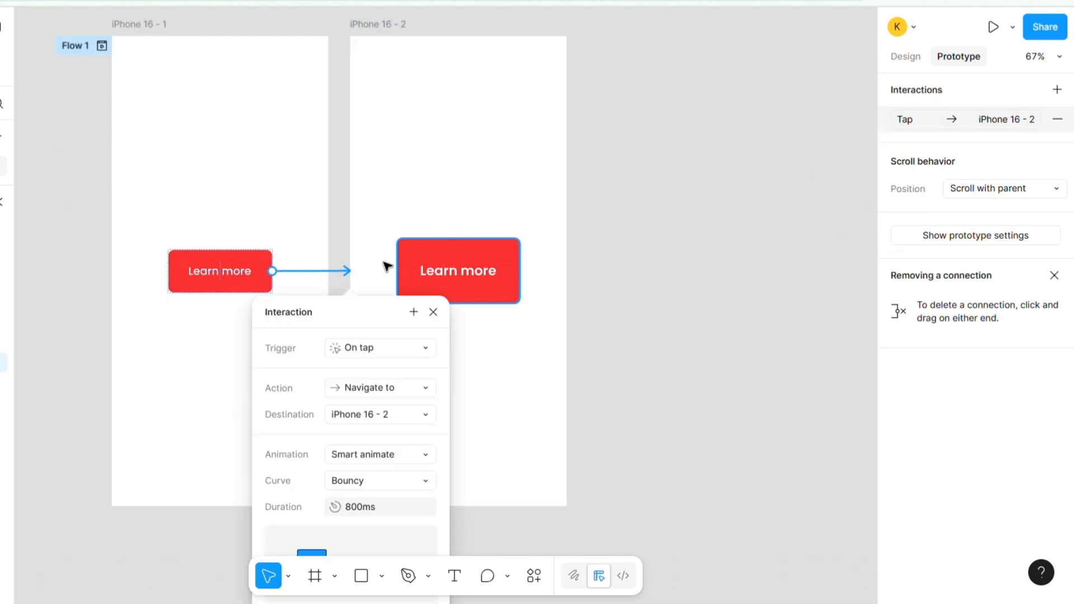
left_click_drag(353, 323, 662, 155)
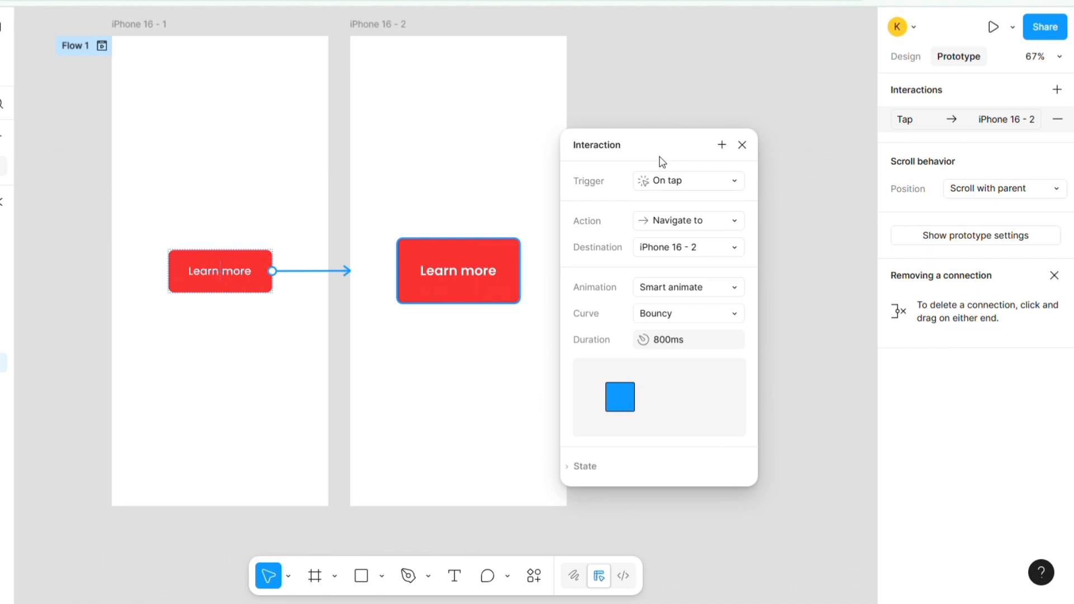
Step: Set the interaction's trigger to While hovering and keep its curve as Bouncy
left_click(703, 182)
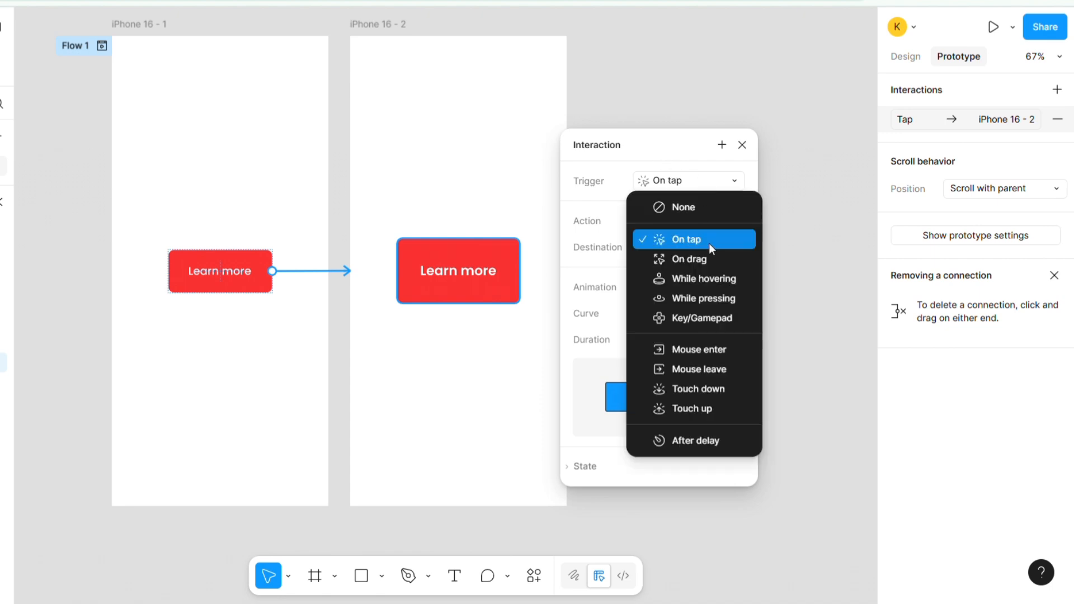
left_click(710, 278)
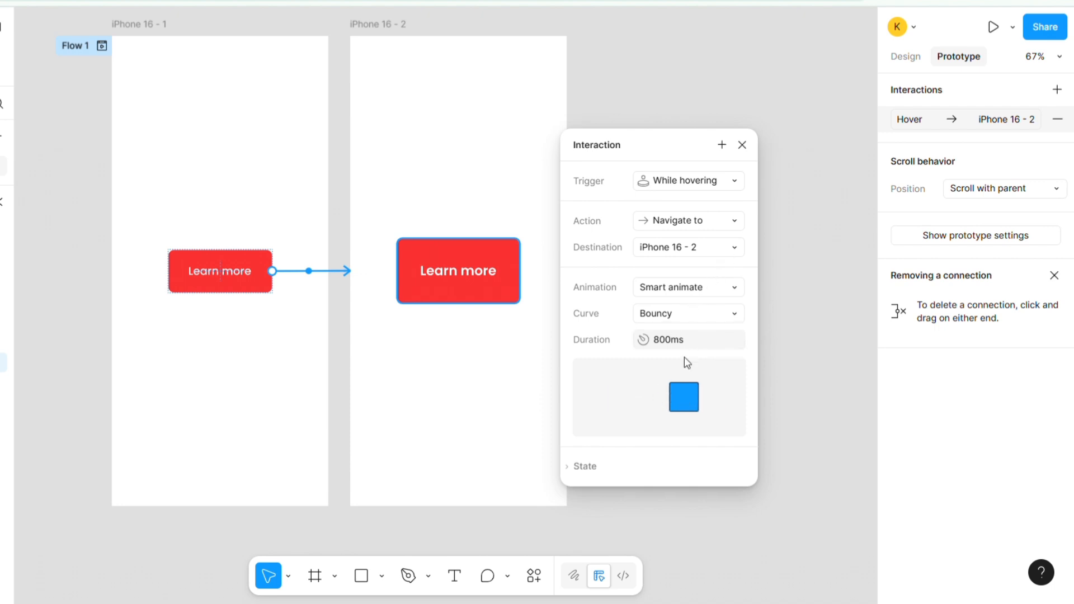
left_click(693, 313)
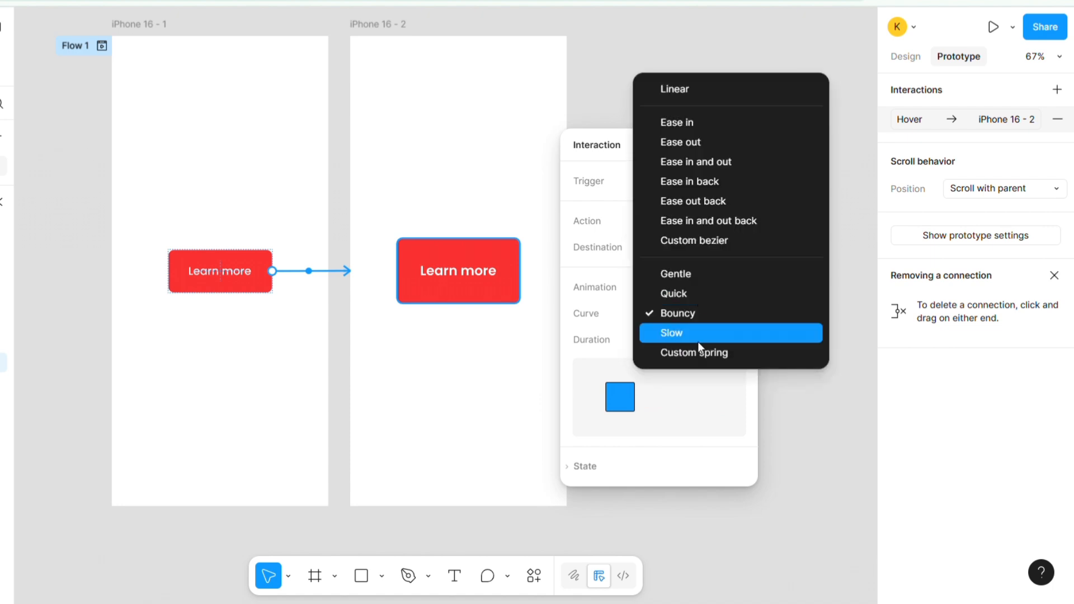
left_click(714, 316)
left_click(794, 344)
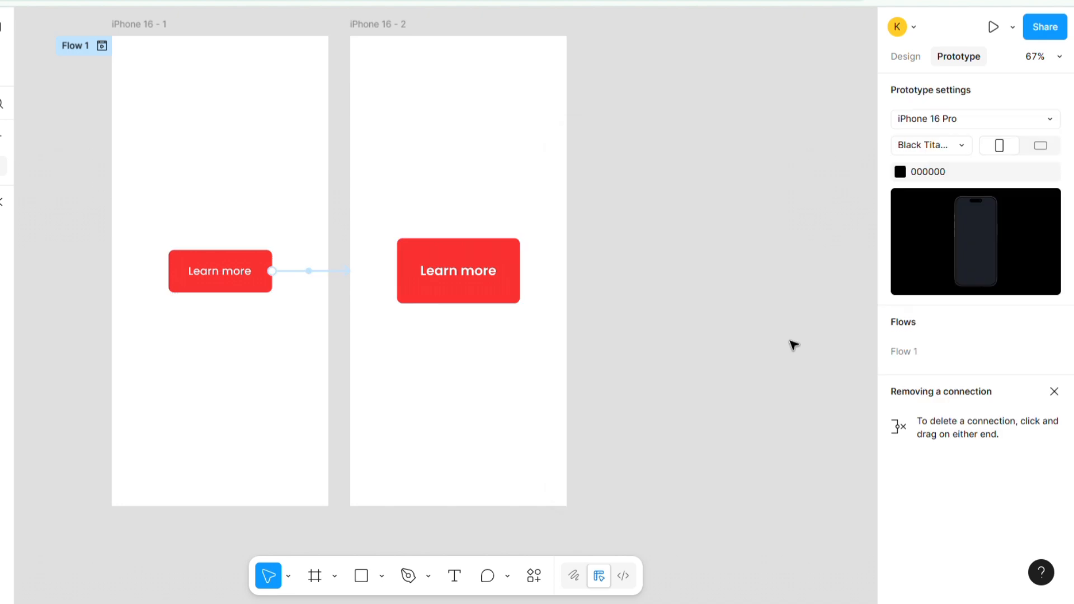
Step: Preview the hover animation of the red button in the prototype player, and close the preview
key("shift+space")
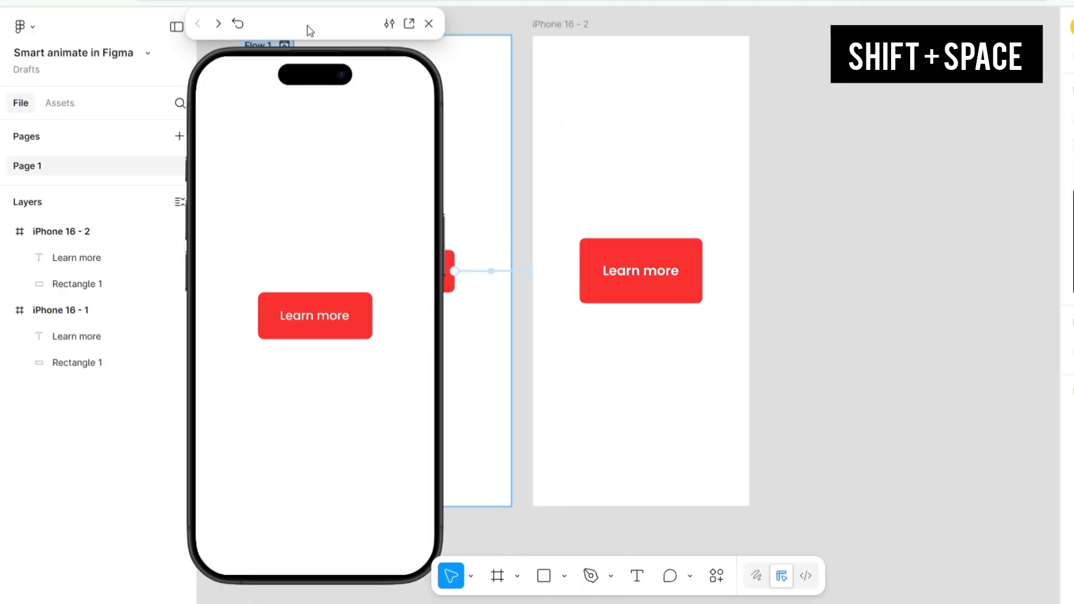
left_click_drag(310, 31, 274, 20)
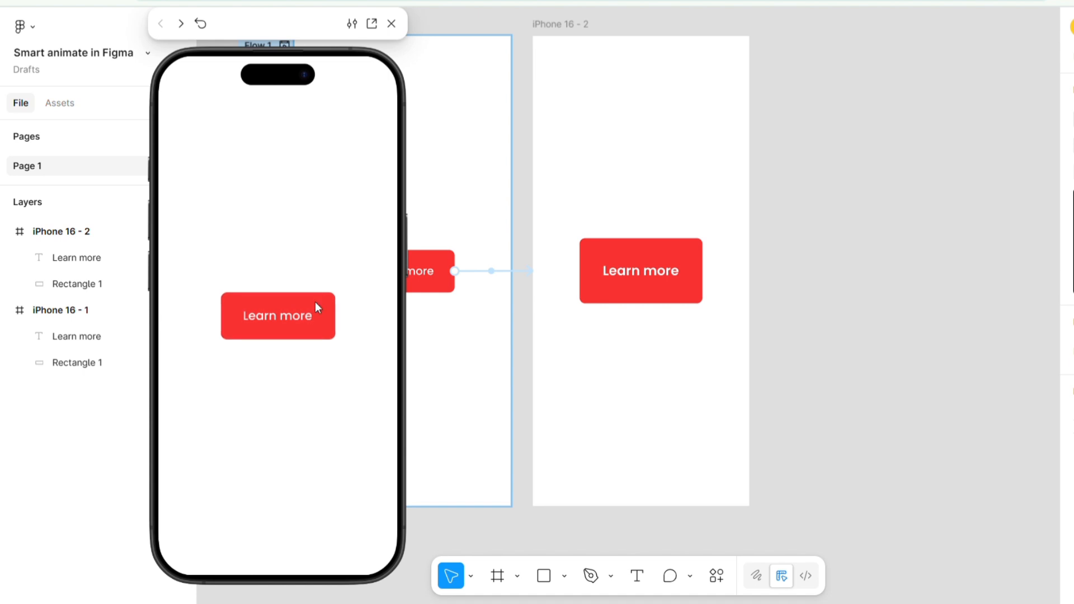
left_click(391, 23)
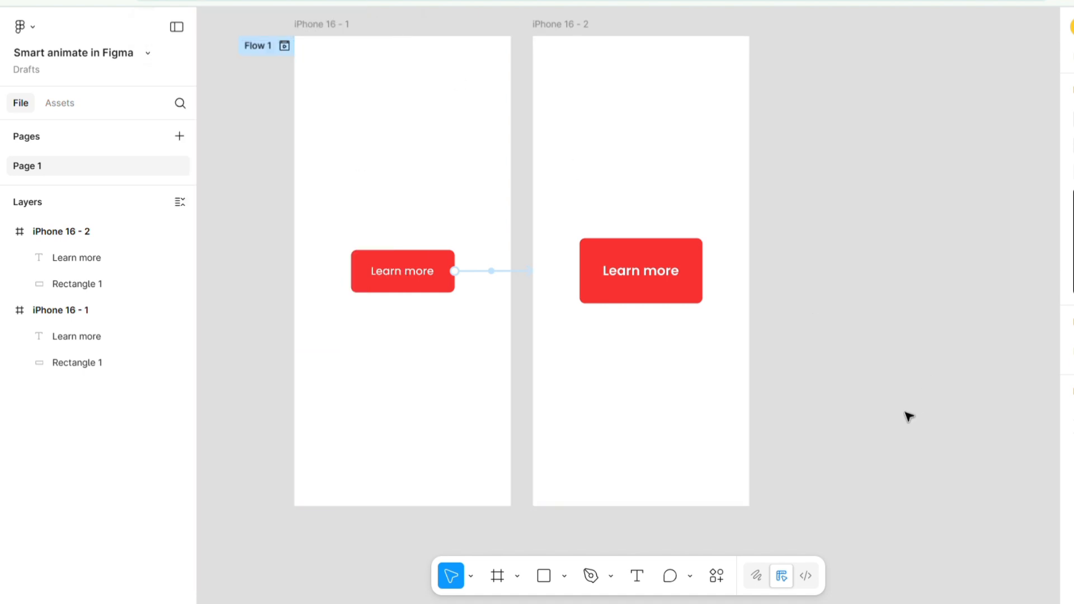
Step: Add a third iPhone 16 frame in the empty canvas area below the iPhone 16 - 1 frame
left_click_drag(901, 409, 901, 602)
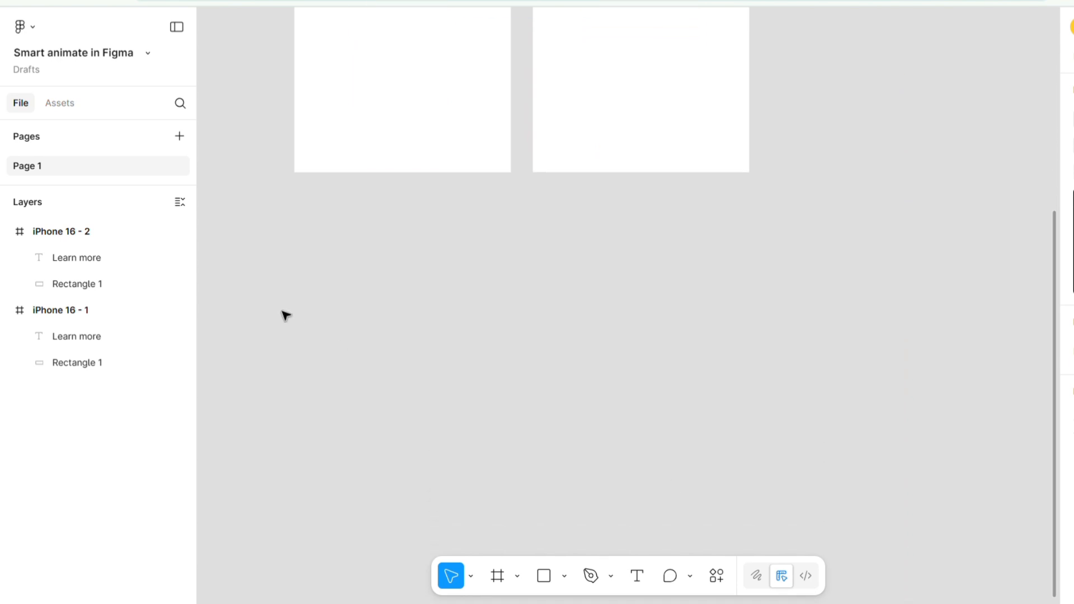
left_click(497, 580)
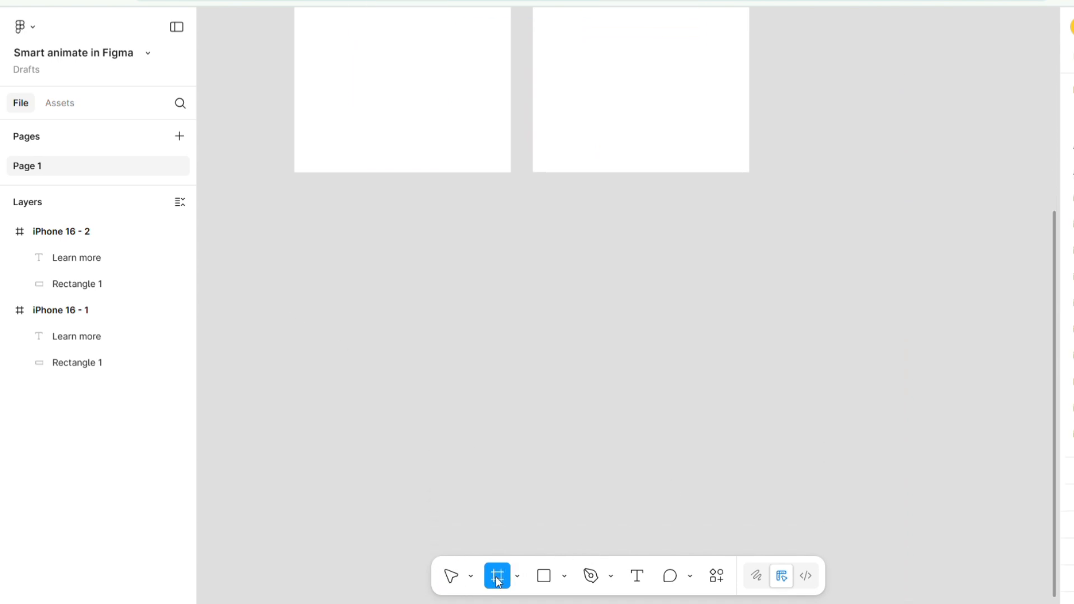
left_click(423, 393)
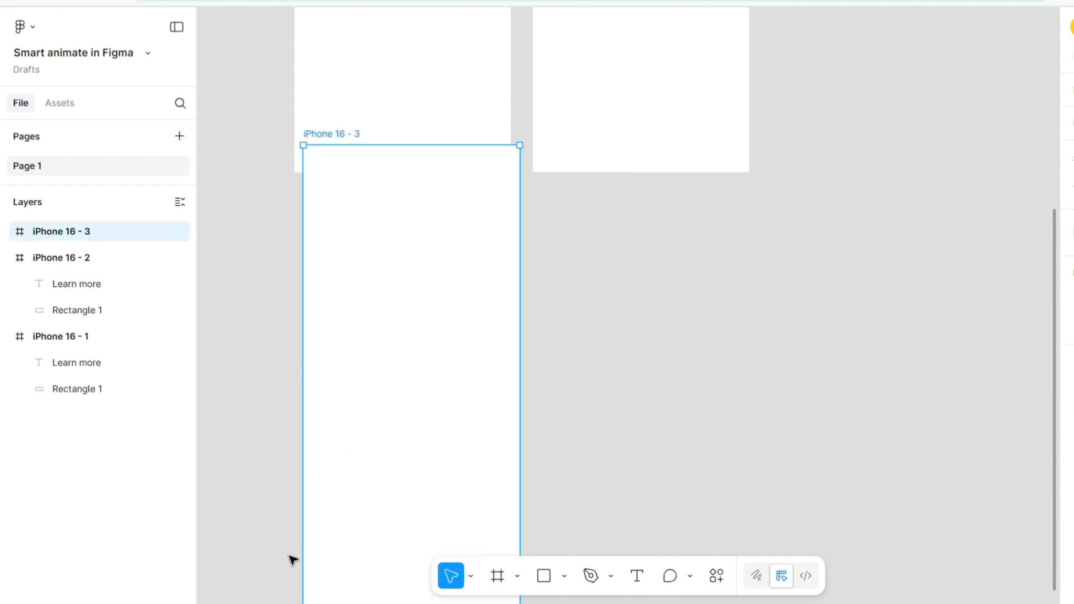
left_click_drag(283, 554, 462, 307)
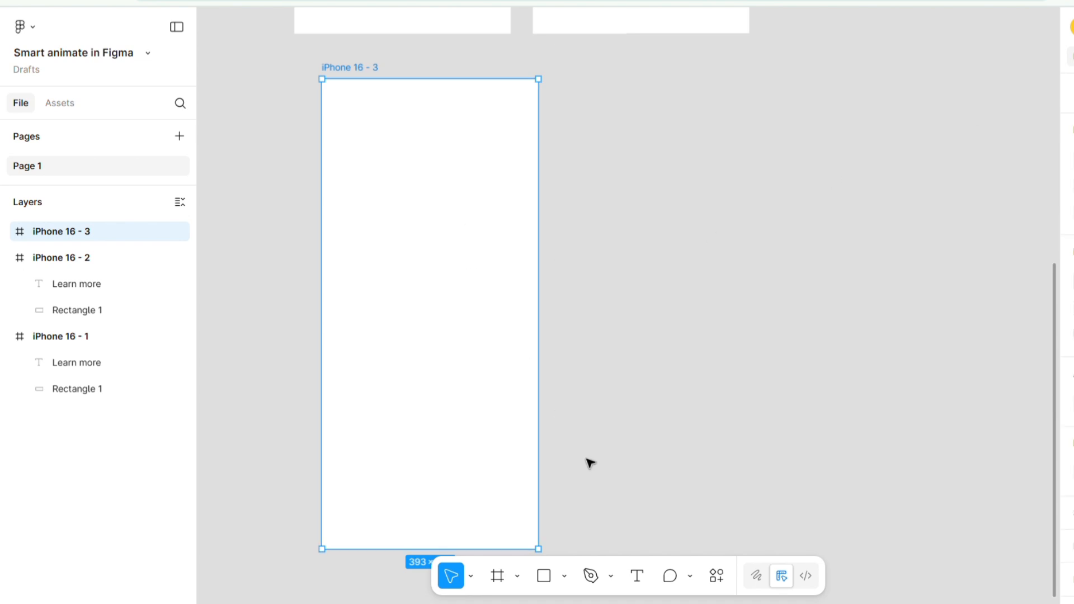
Step: Draw a grey rectangle about 169 × 70 and centre it horizontally near the middle of the iPhone 16 - 3 frame
key("r")
left_click(411, 310)
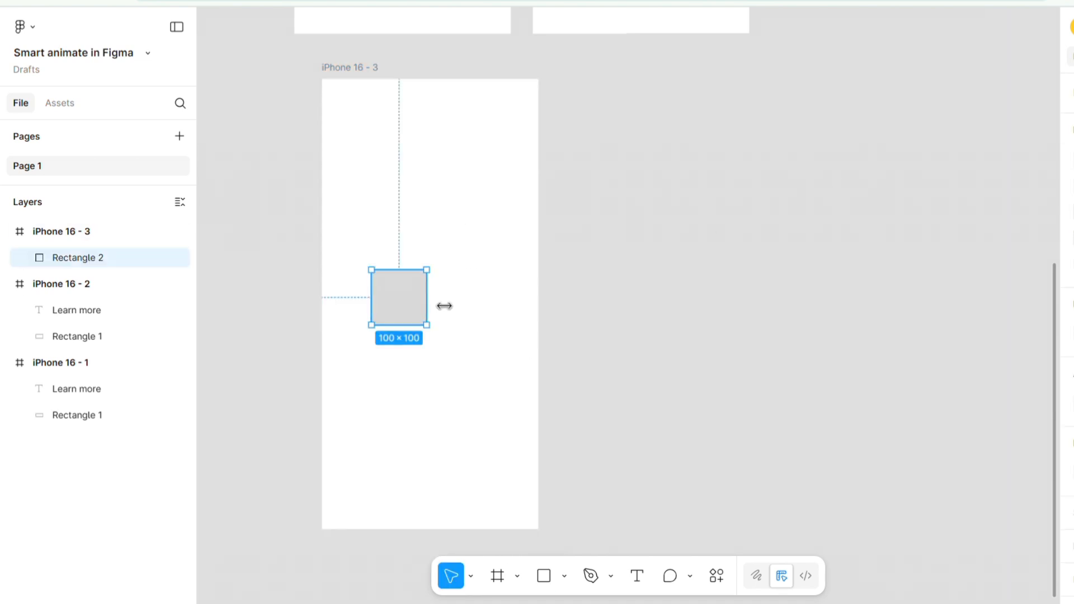
mouse_move(446, 304)
left_mouse_down()
mouse_move(494, 297)
mouse_move(470, 300)
mouse_move(479, 320)
mouse_move(434, 307)
left_mouse_up()
left_click(462, 266)
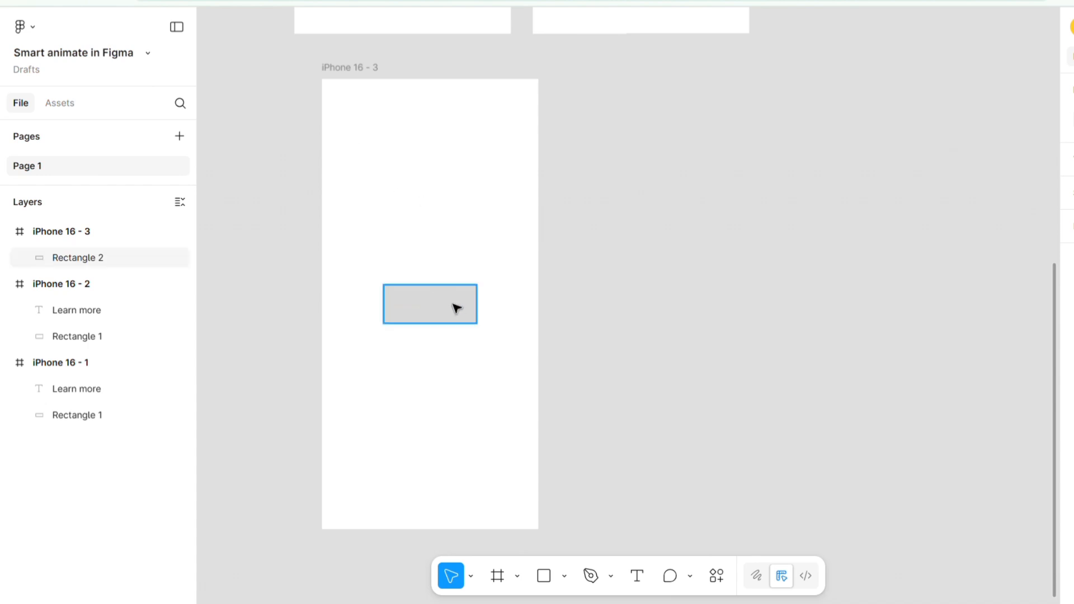
mouse_move(455, 307)
left_mouse_down()
mouse_move(444, 311)
mouse_move(456, 308)
left_mouse_up()
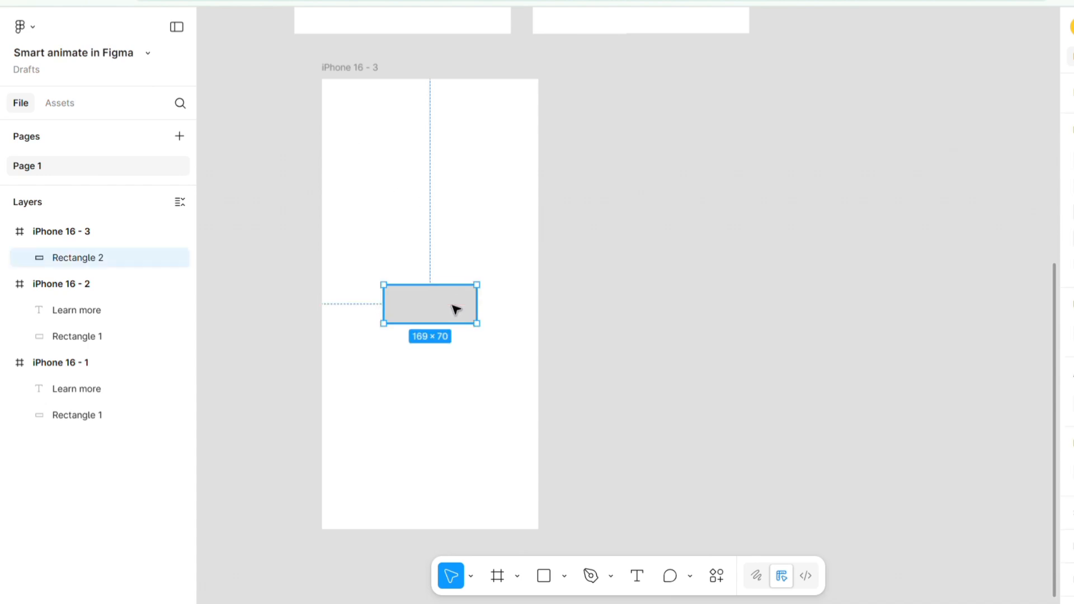
left_click(509, 342)
Step: Add another iPhone 16 frame beside the iPhone 16 - 3 frame and shorten it to the same height
left_click(503, 576)
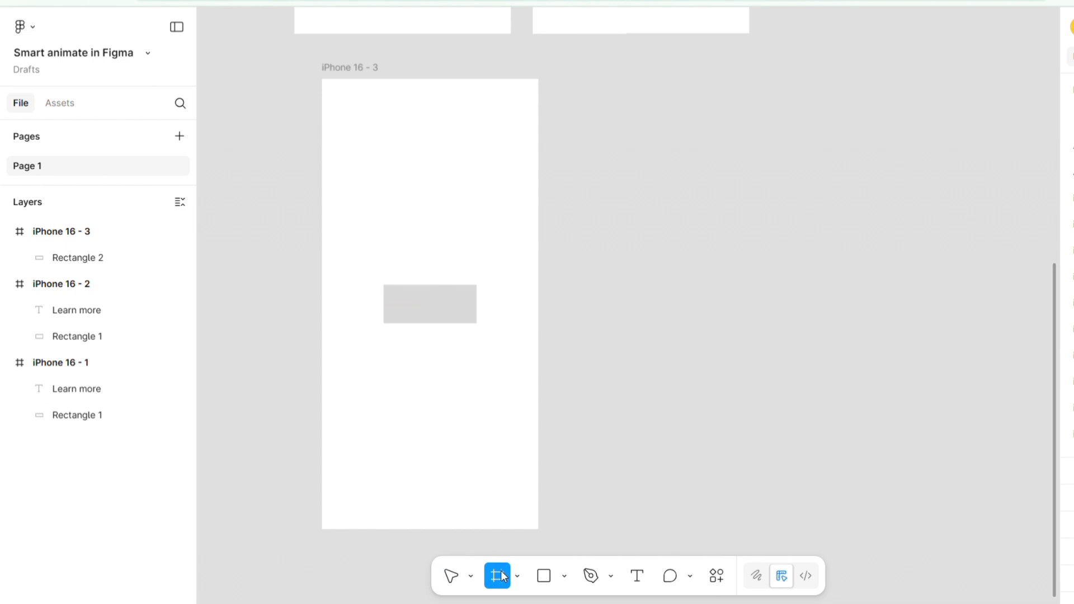
left_click(632, 304)
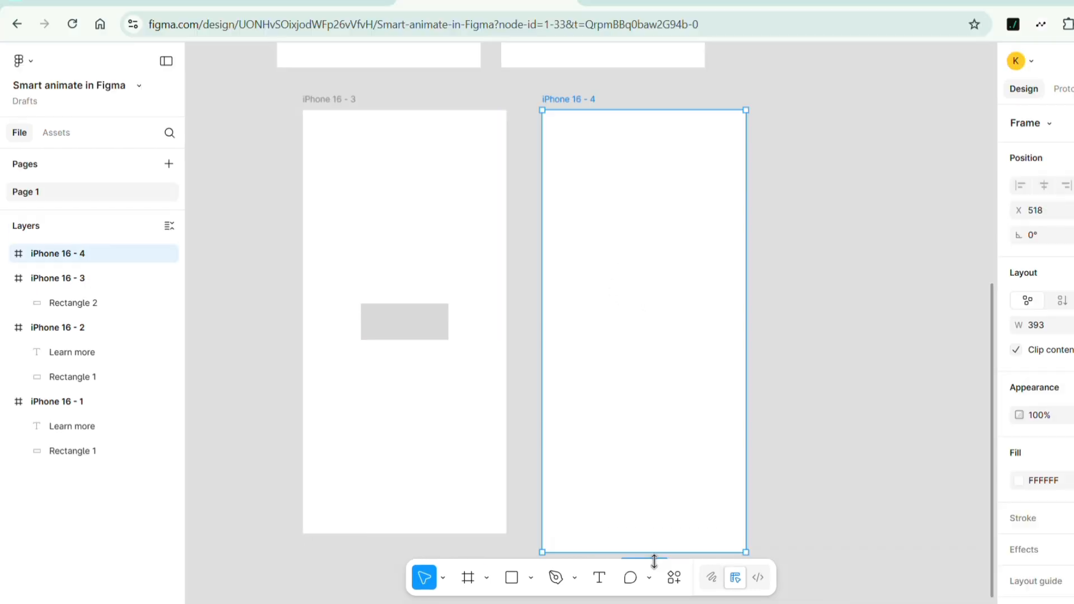
left_click_drag(634, 529, 633, 510)
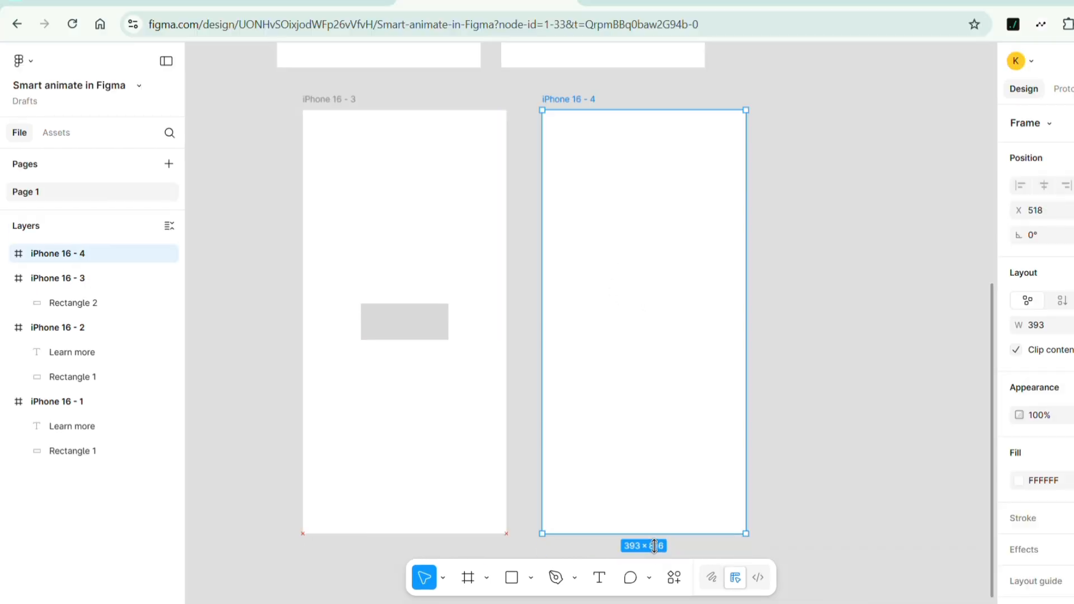
Step: Place an enlarged copy of the grey rectangle, about 202 wide, in the middle of the iPhone 16 - 4 frame
left_click(410, 334)
key("ctrl+d")
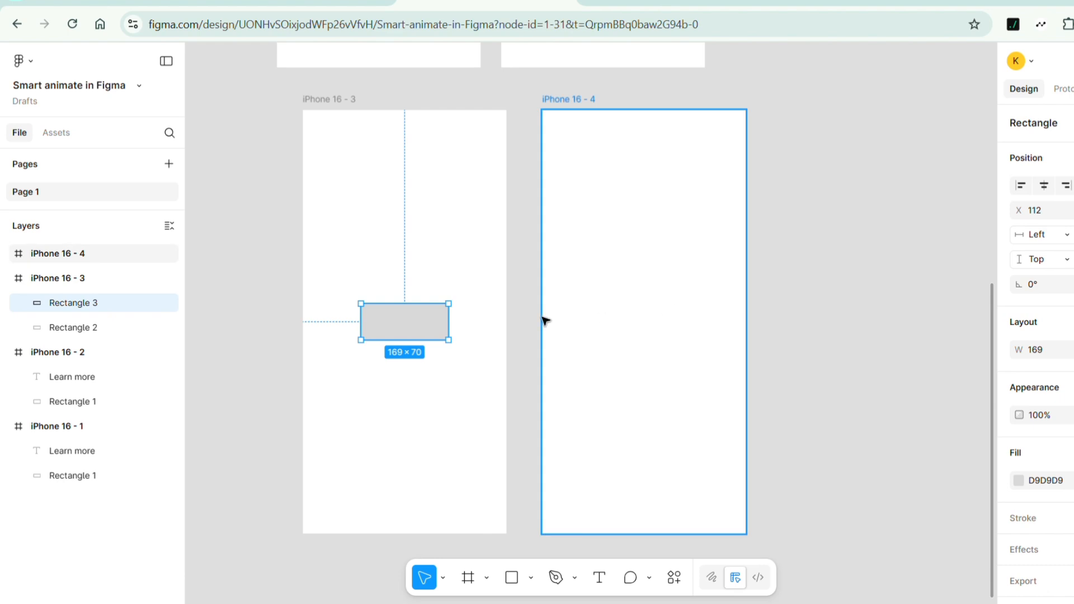
left_click_drag(422, 338, 714, 327)
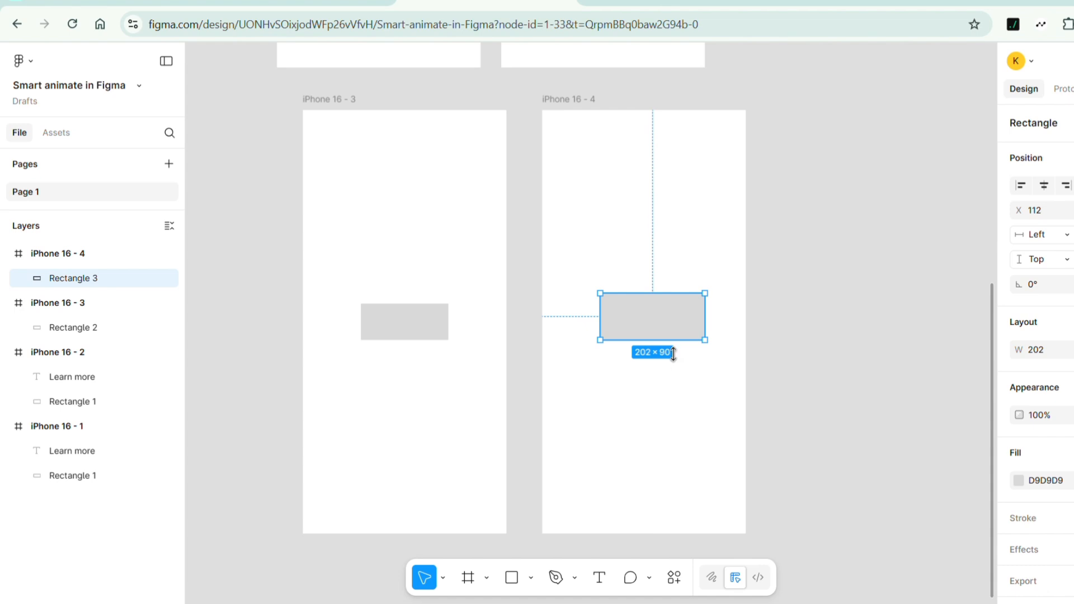
left_click_drag(673, 362, 673, 375)
left_click_drag(671, 335, 663, 336)
Step: Connect the grey rectangle in the iPhone 16 - 3 frame to the iPhone 16 - 4 frame with a prototype interaction
left_click(445, 327)
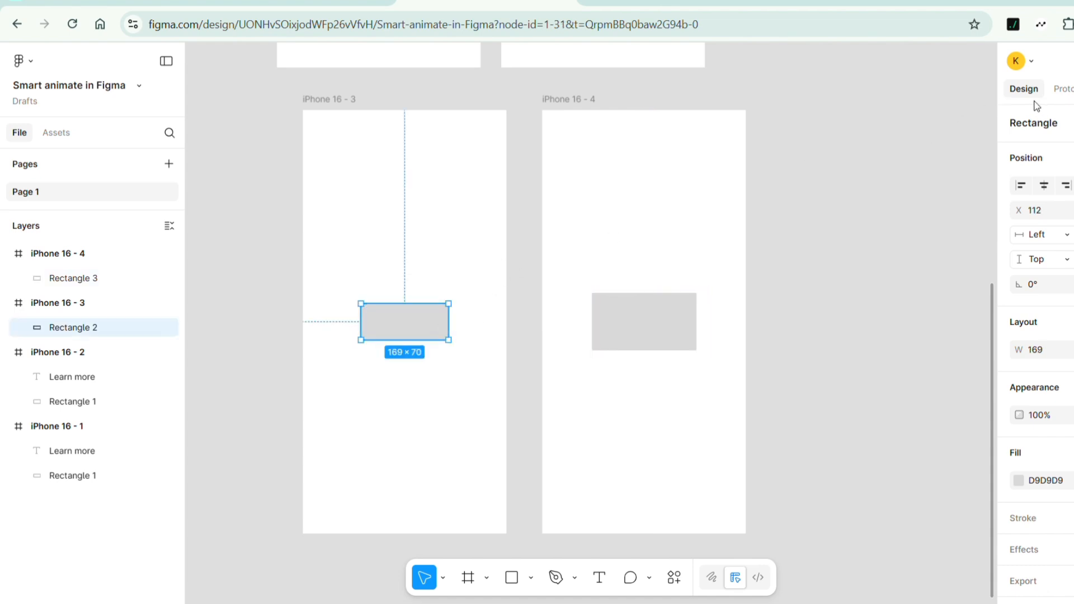
left_click(1065, 89)
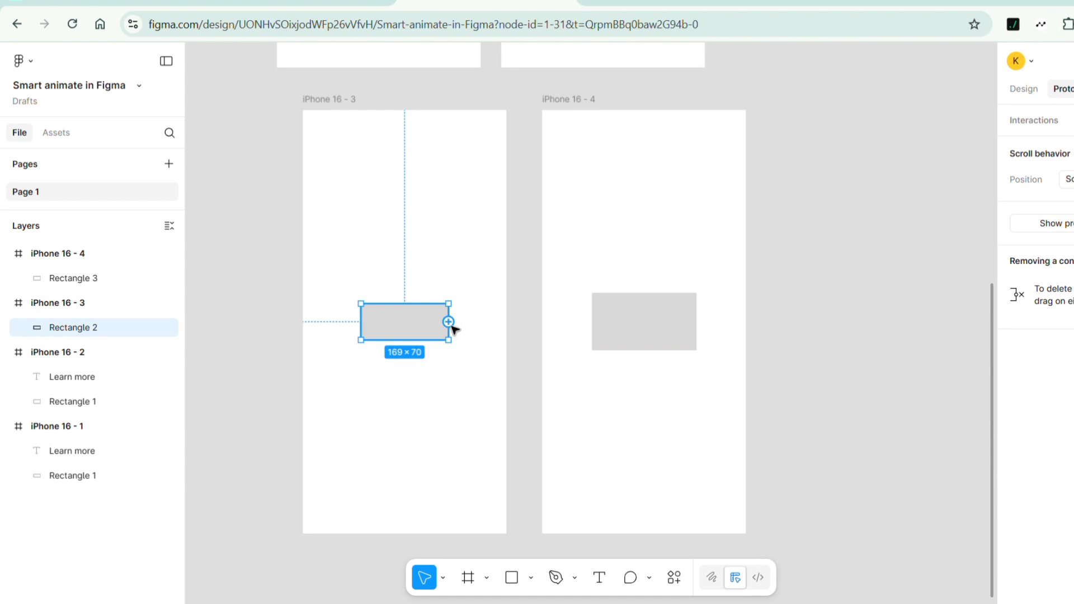
left_click_drag(449, 323, 554, 314)
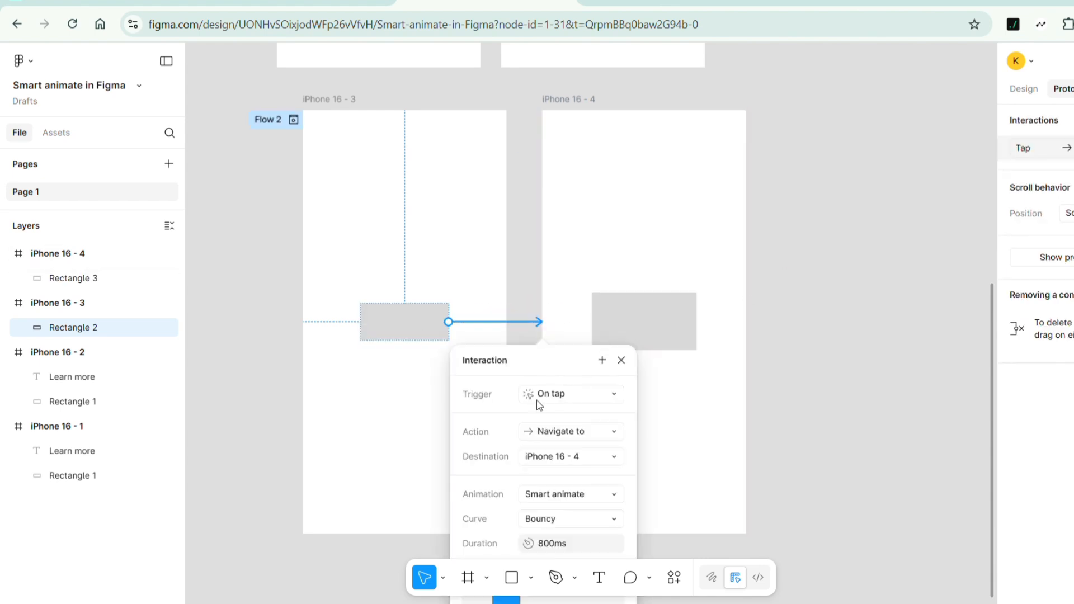
Step: Preview the iPhone 16 - 3 flow, trigger the grey rectangle's animation, restart the prototype, trigger it again and close the preview
left_click_drag(555, 366, 817, 191)
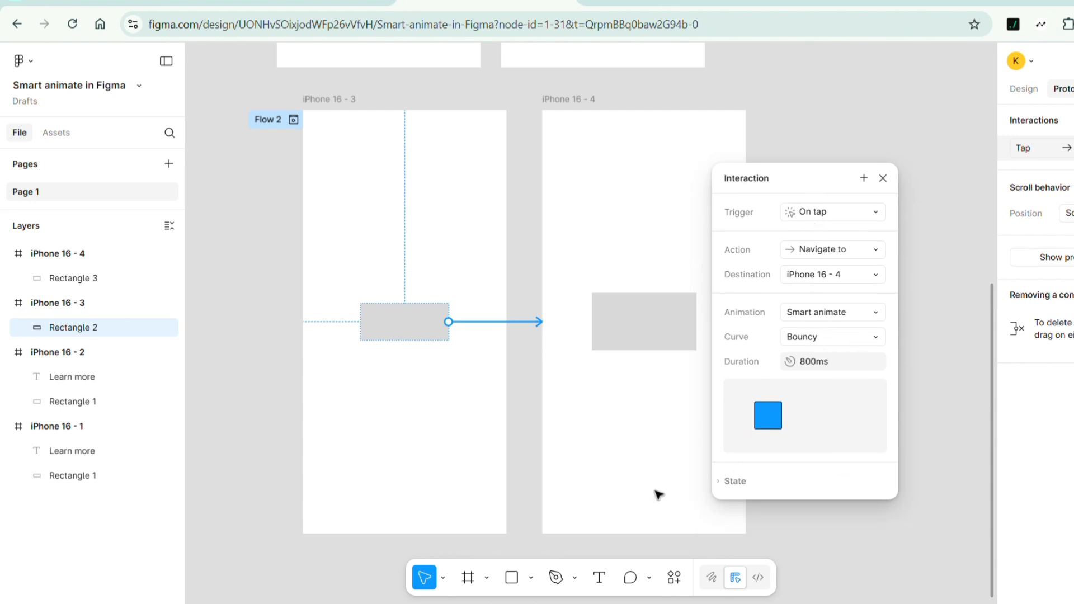
left_click(885, 179)
key("shift+space")
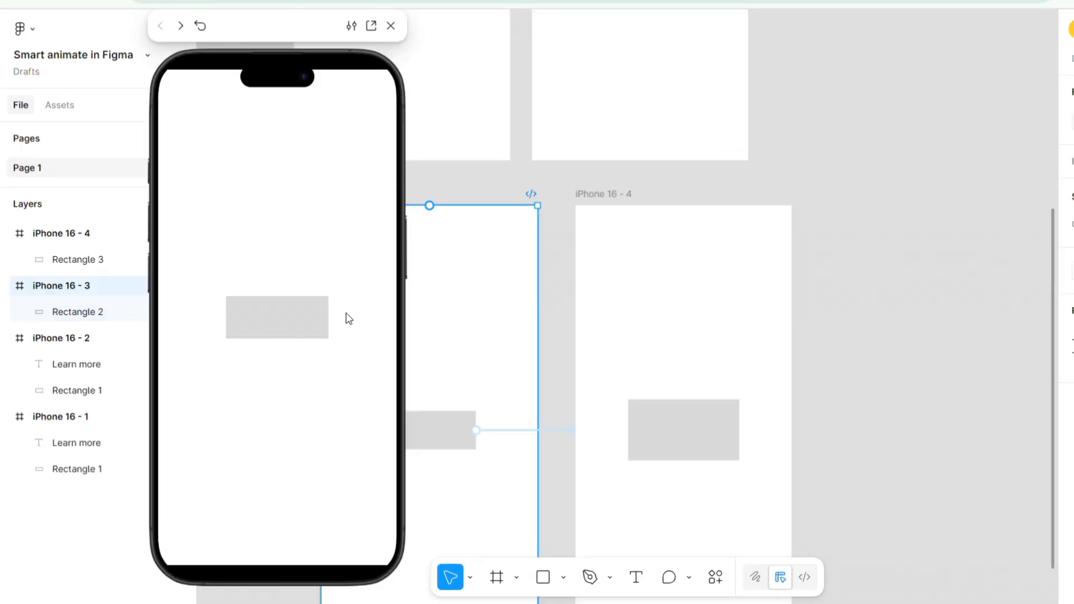
left_click(301, 317)
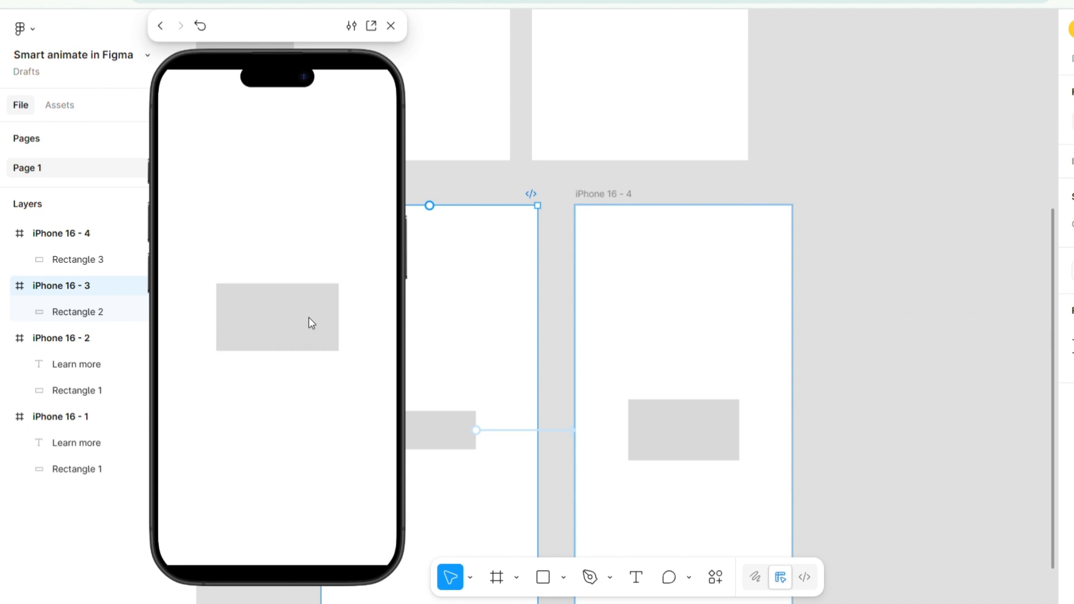
left_click(202, 33)
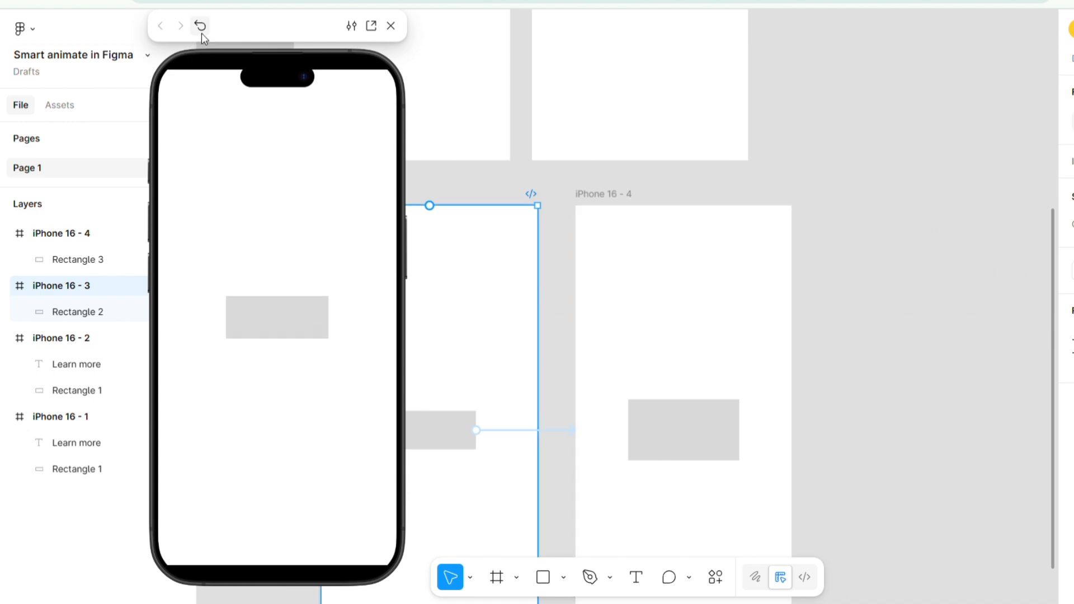
left_click(299, 316)
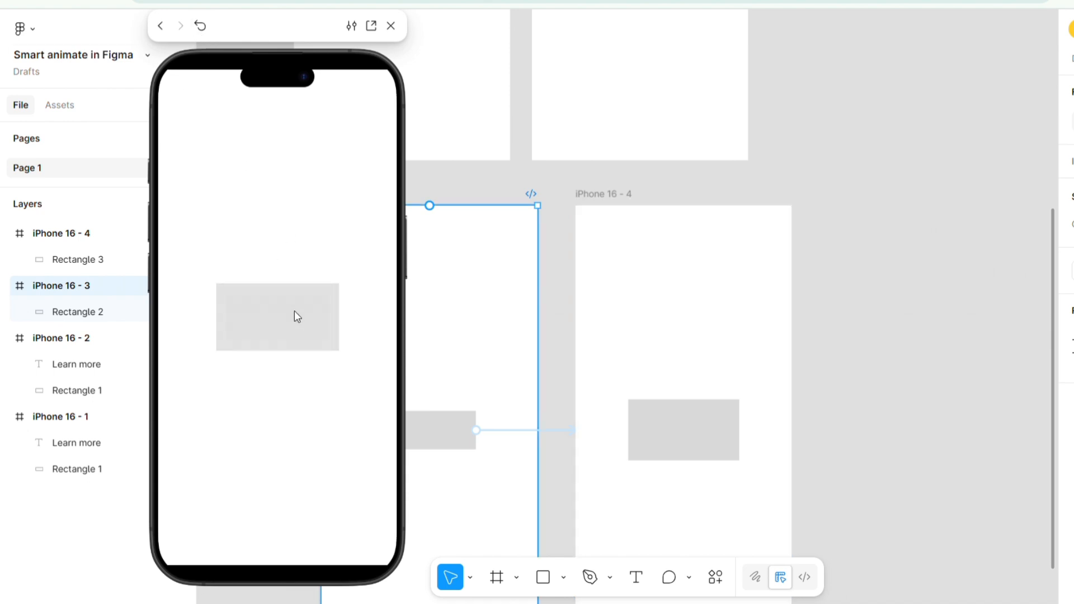
left_click(391, 26)
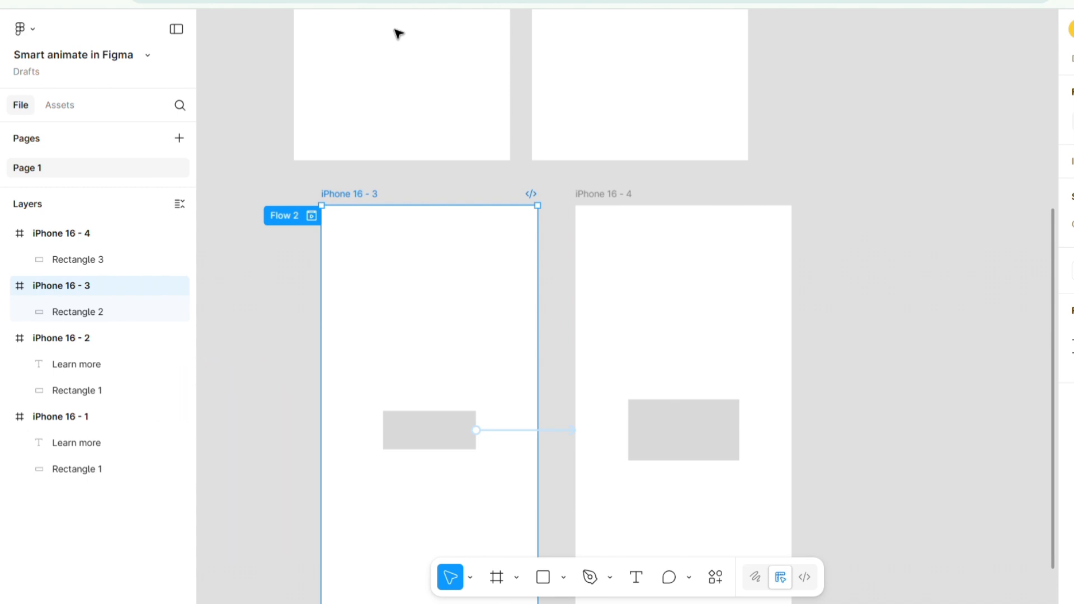
left_click(972, 129)
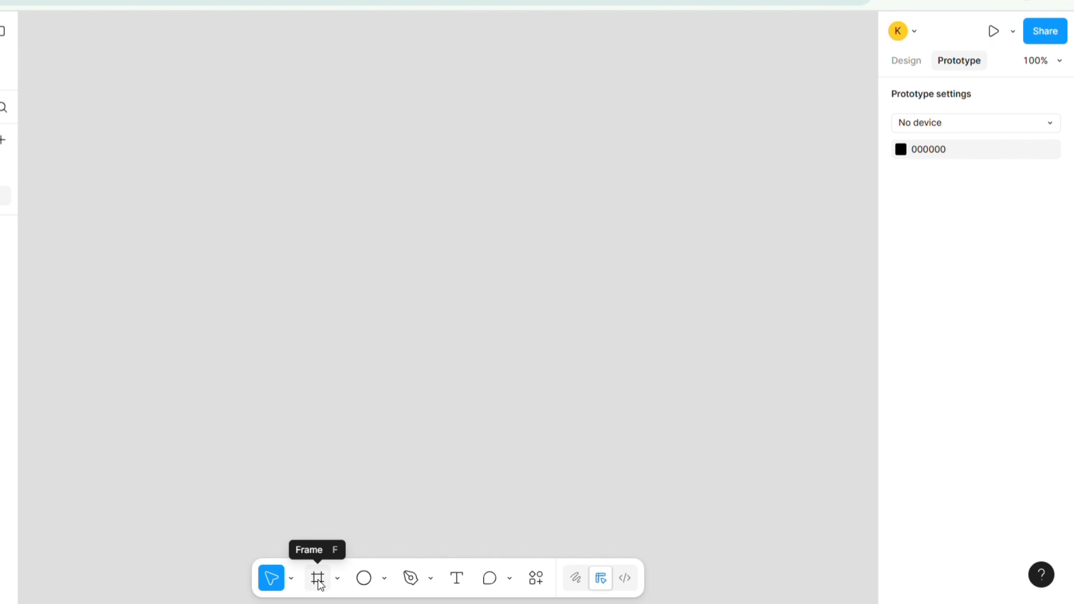
left_click(317, 578)
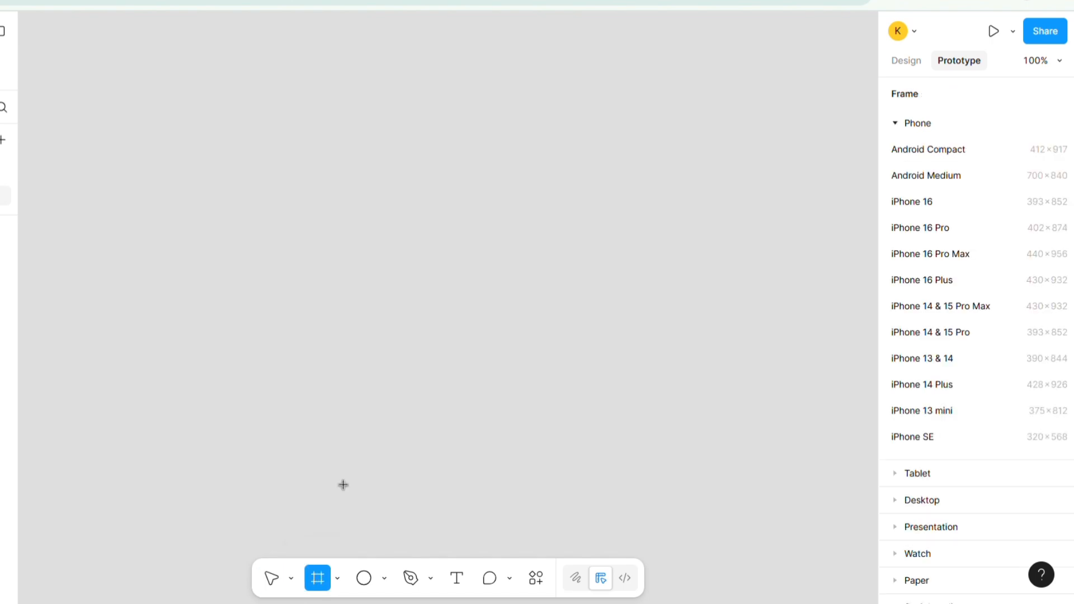
left_click(287, 327)
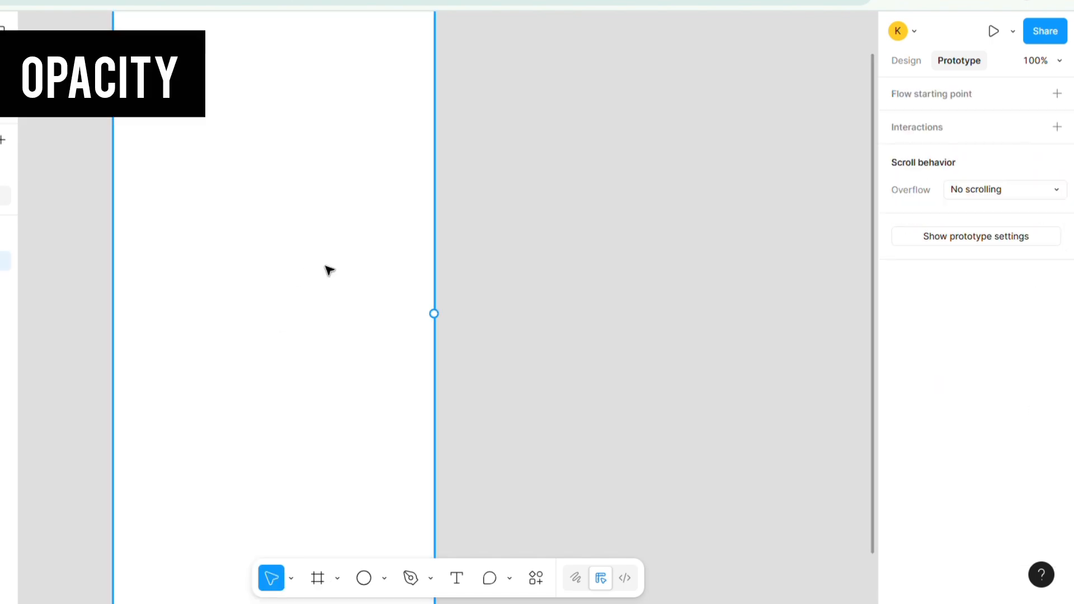
left_click_drag(325, 266, 357, 333)
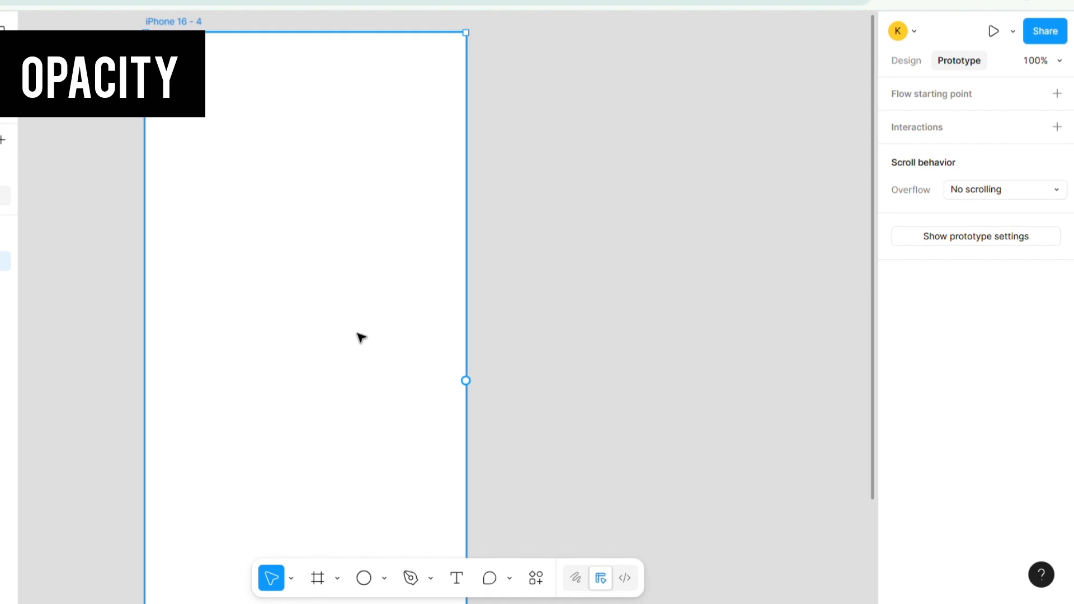
key("Delete")
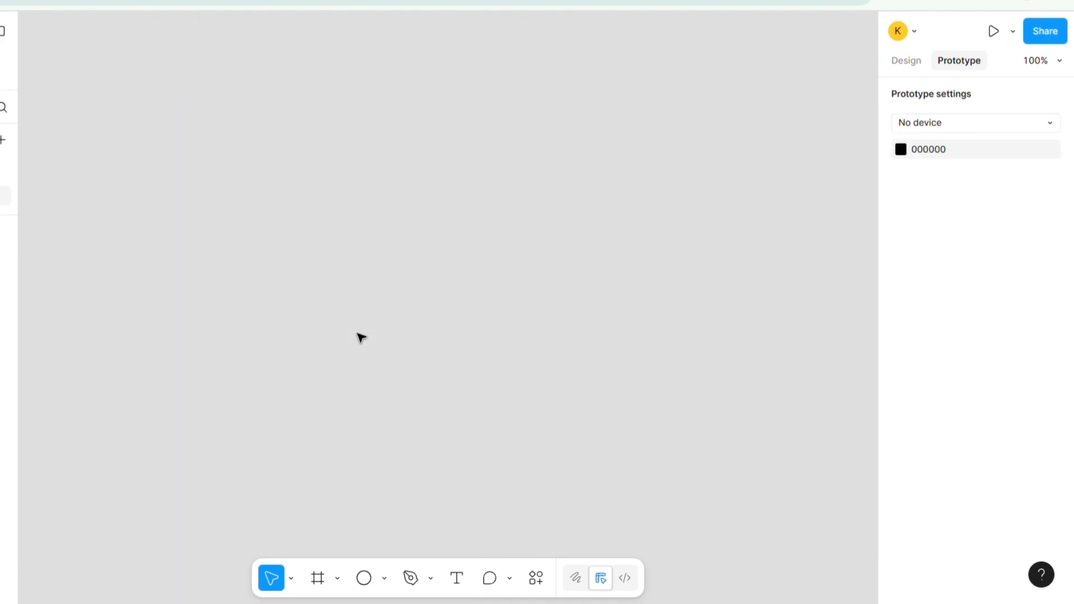
Step: Add an iPhone 16 Pro frame to the empty canvas and move it left, leaving free space beside it
left_click(319, 578)
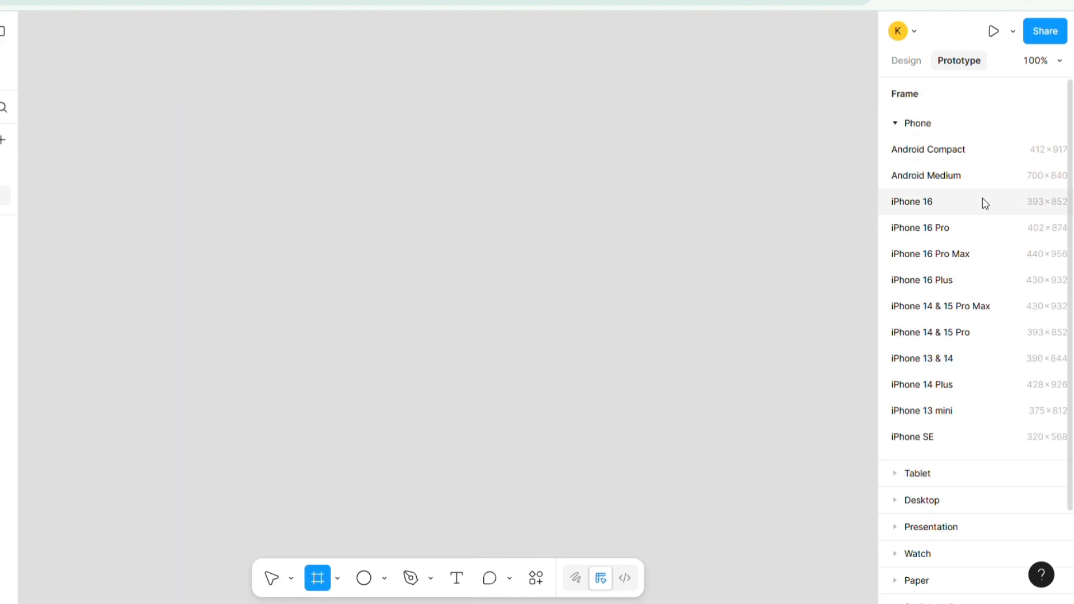
left_click(968, 228)
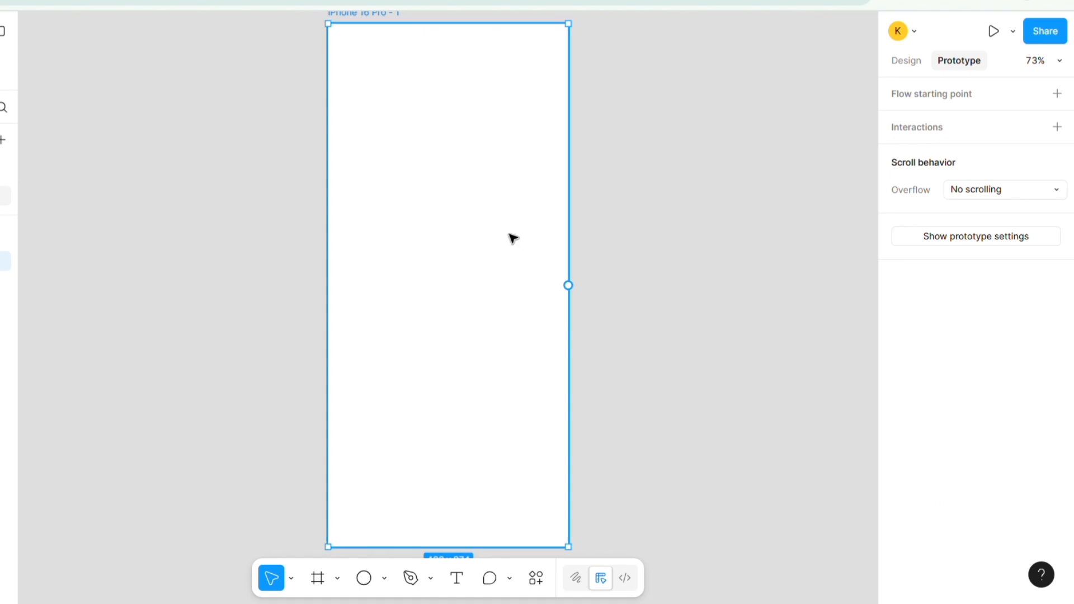
left_click_drag(459, 256, 384, 235)
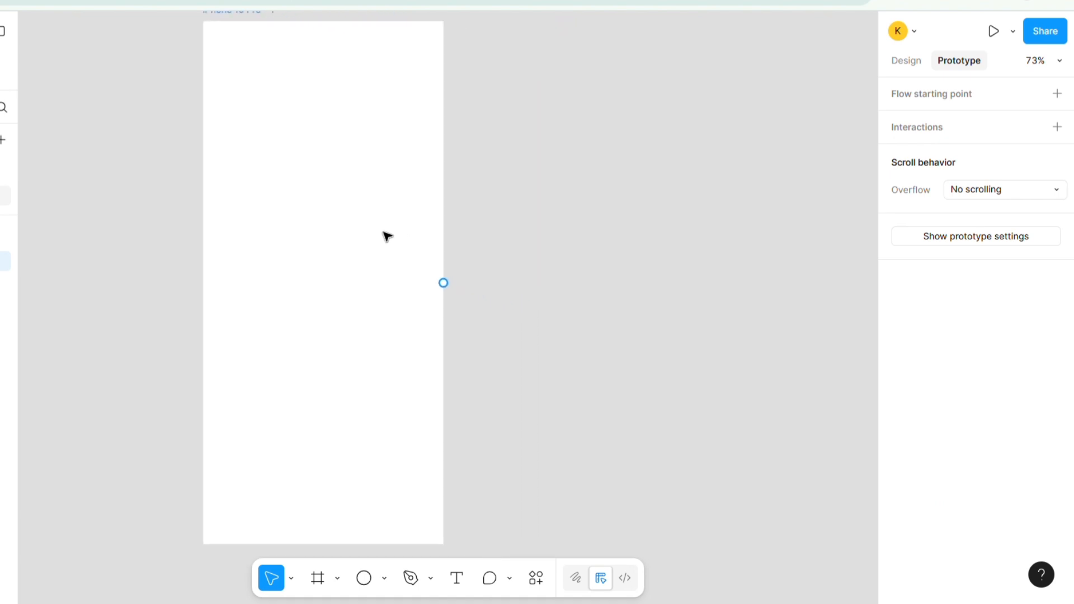
left_click(555, 307)
Step: Place a rectangle in the iPhone 16 Pro frame, resize it to about 205 × 64 and centre it in the frame
left_click(385, 580)
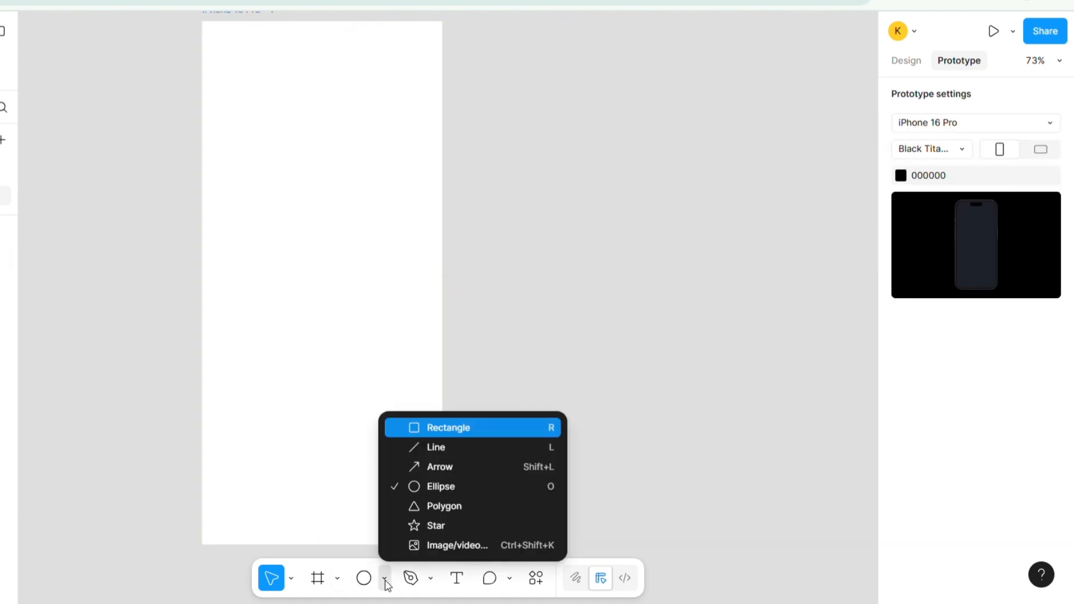
left_click(458, 426)
left_click(284, 246)
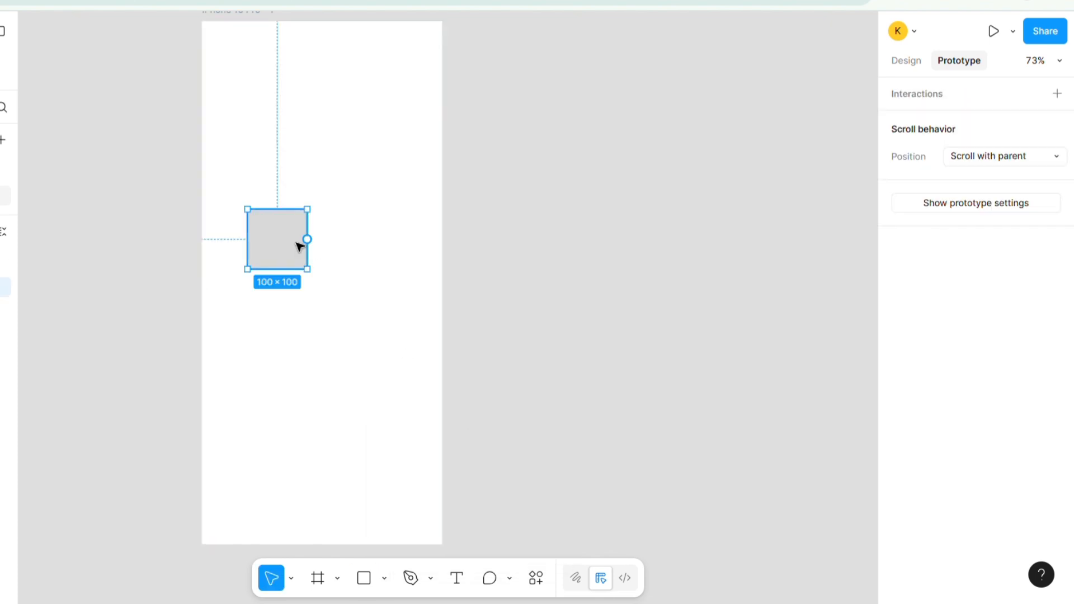
left_click(915, 63)
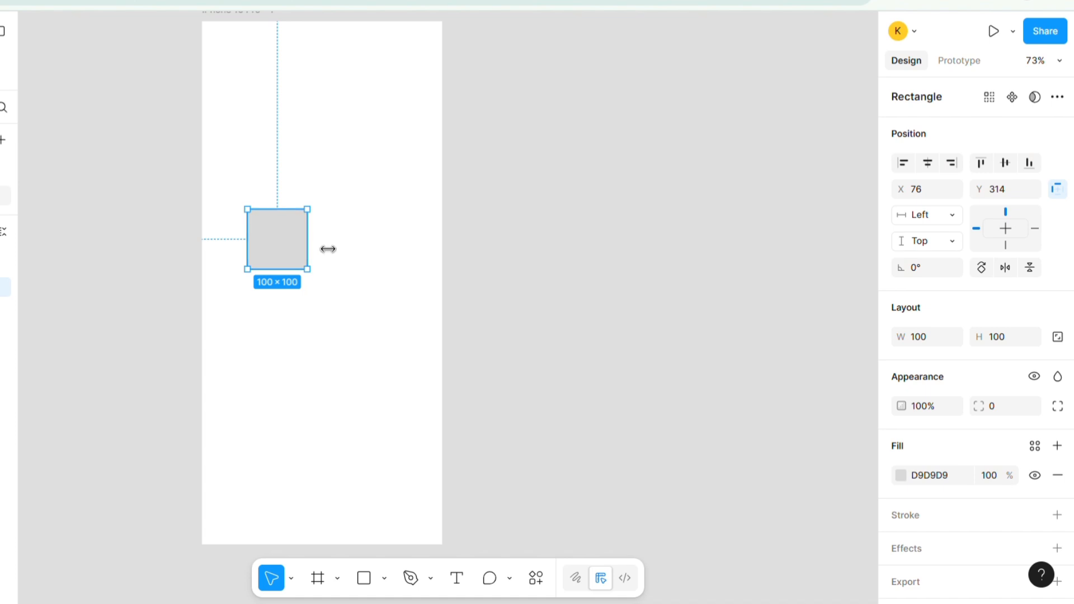
left_click_drag(314, 246, 361, 321)
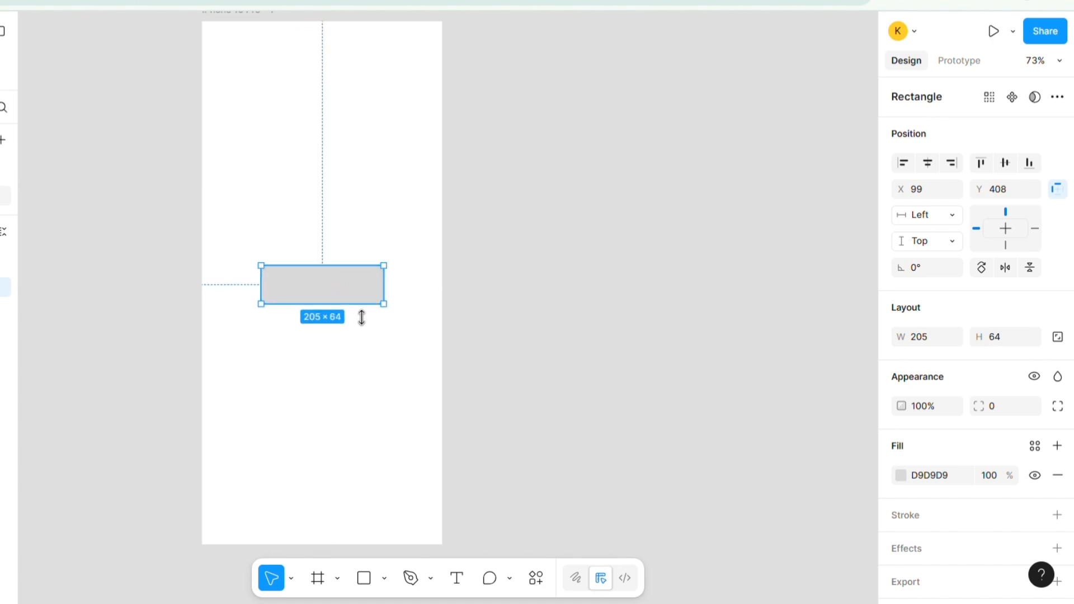
Step: Change the rectangle's fill colour to red FF2525
left_click(900, 475)
left_click(900, 475)
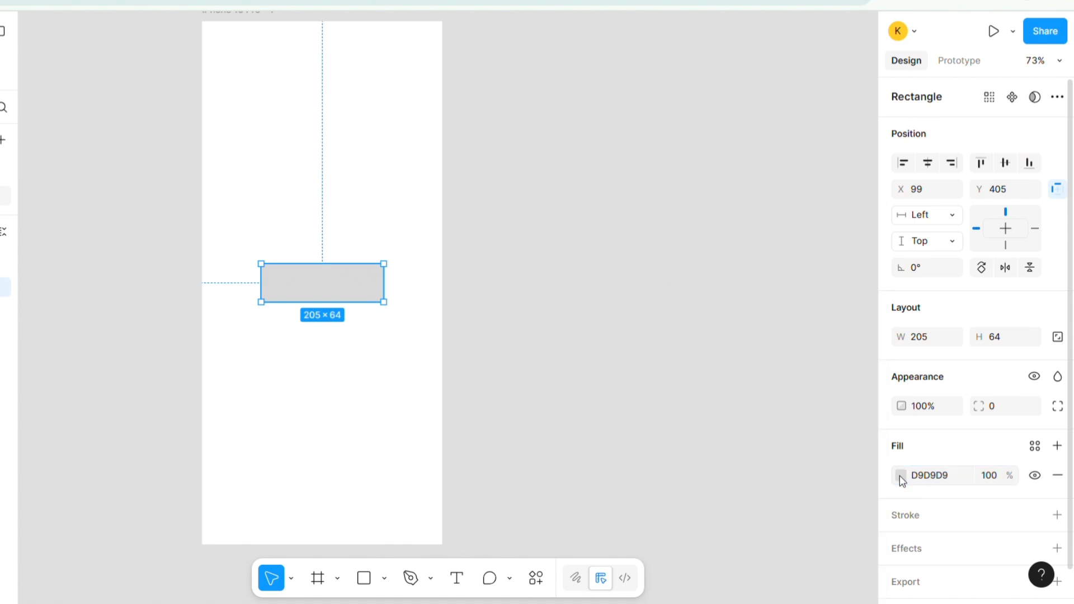
left_click(900, 475)
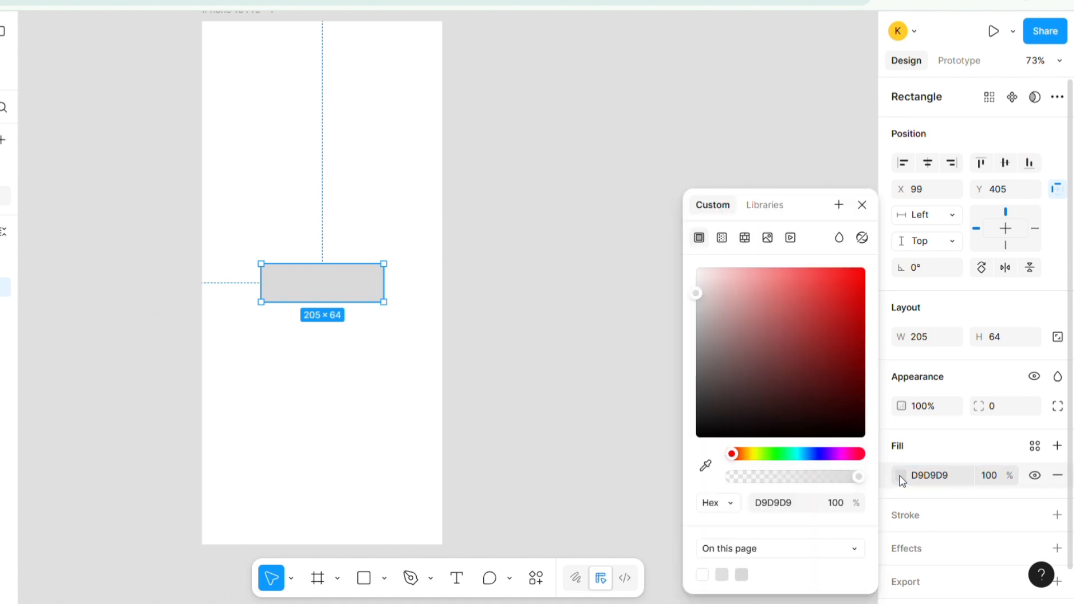
left_click(833, 275)
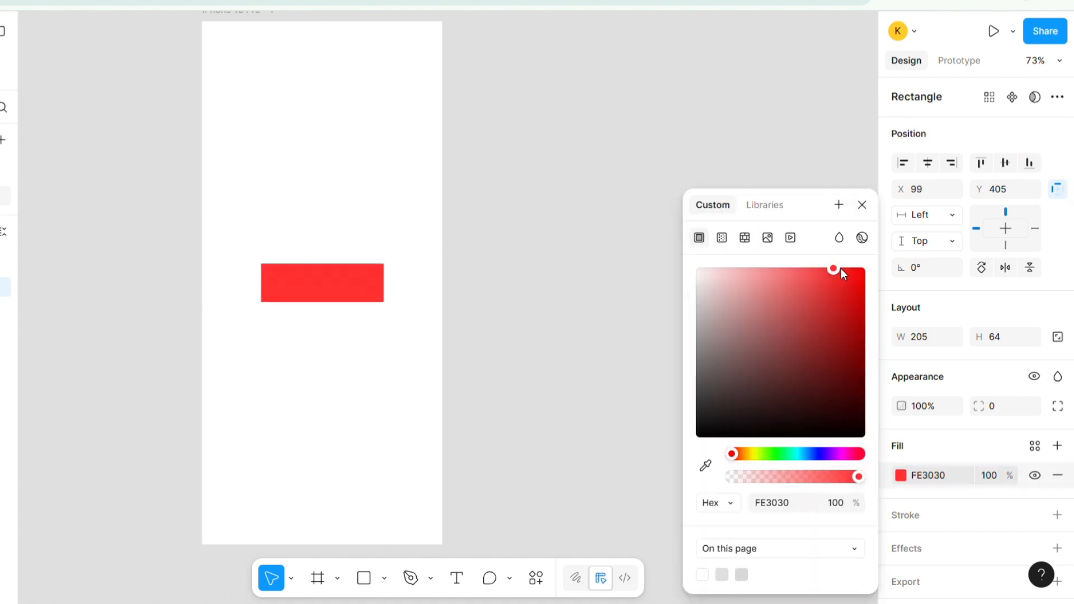
left_click(841, 269)
left_click(635, 250)
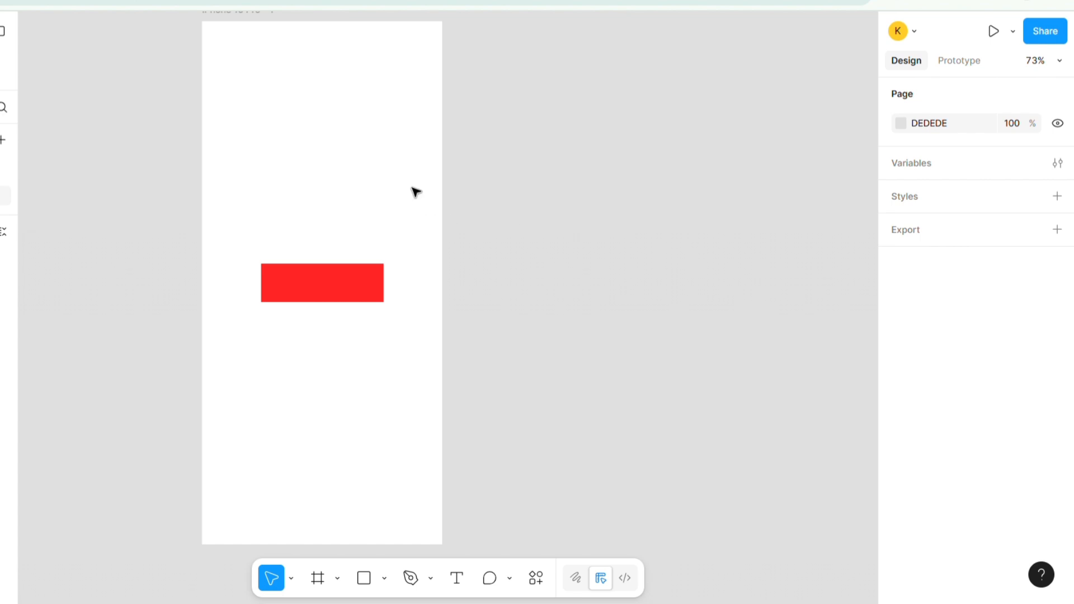
Step: Duplicate the iPhone 16 Pro frame and change the rectangle in the copy to the lighter red FF7A7A
left_click(224, 27)
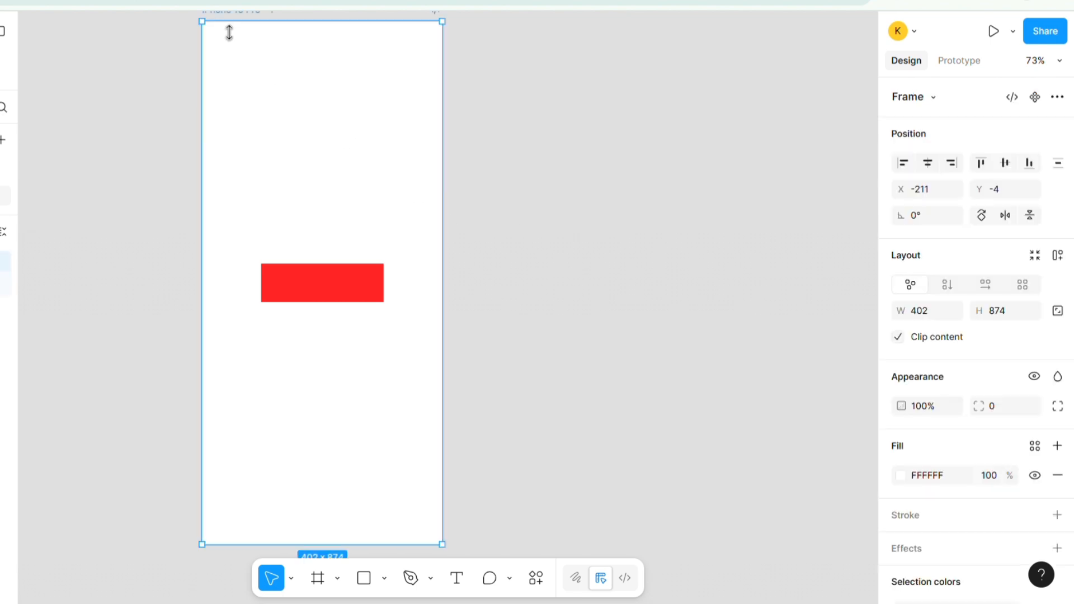
key("ctrl+d")
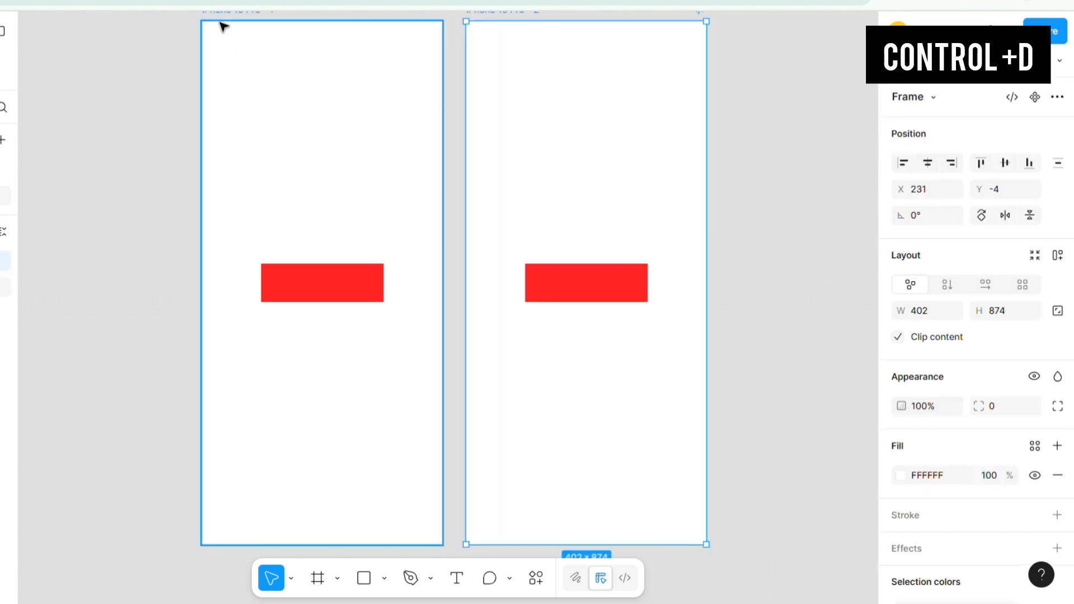
left_click(592, 286)
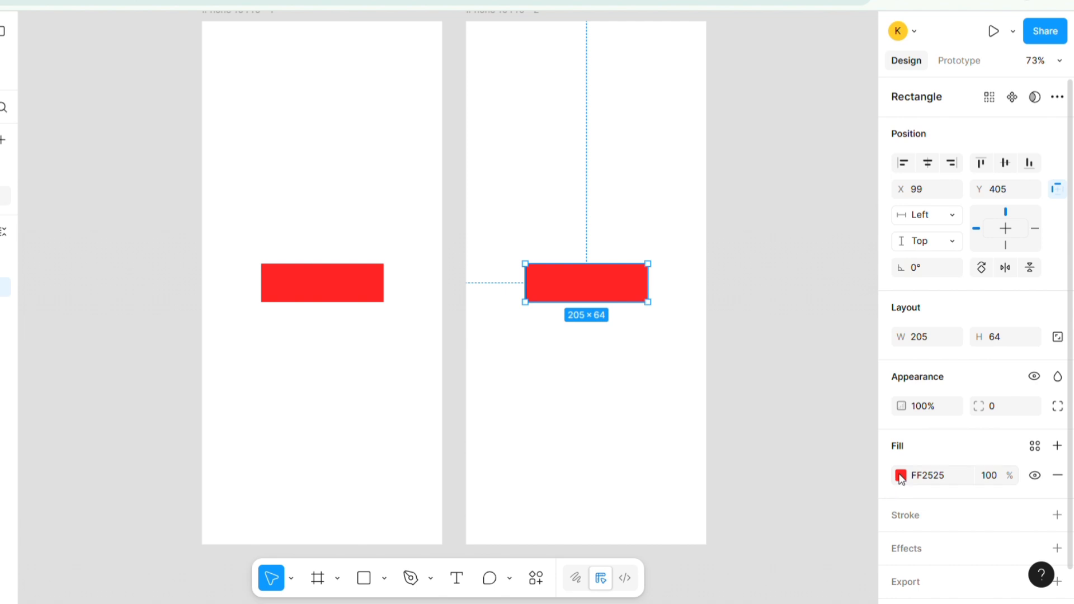
left_click(900, 475)
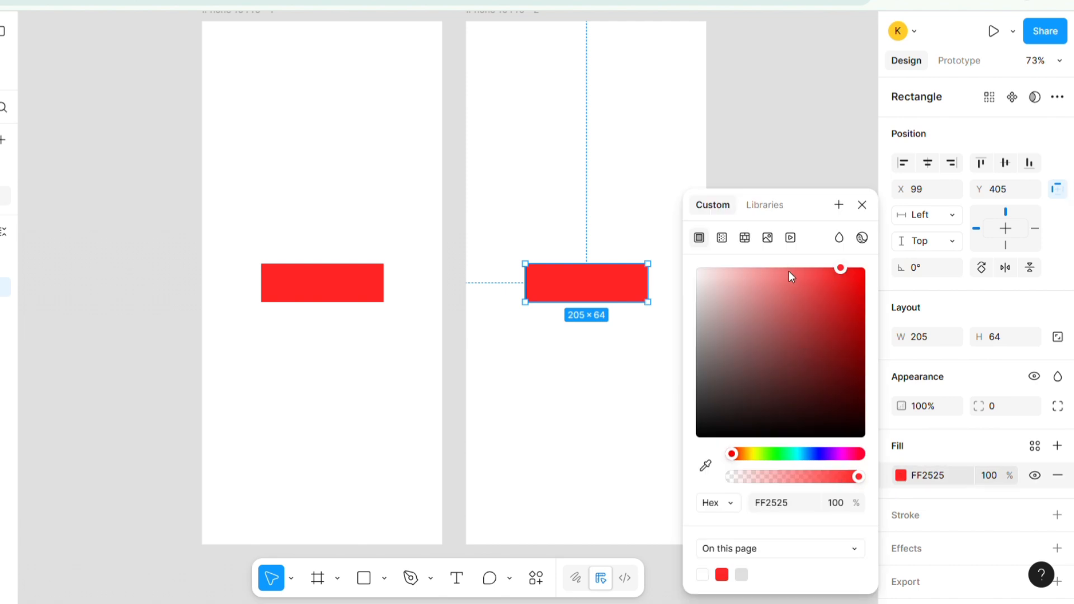
left_click_drag(789, 272, 784, 271)
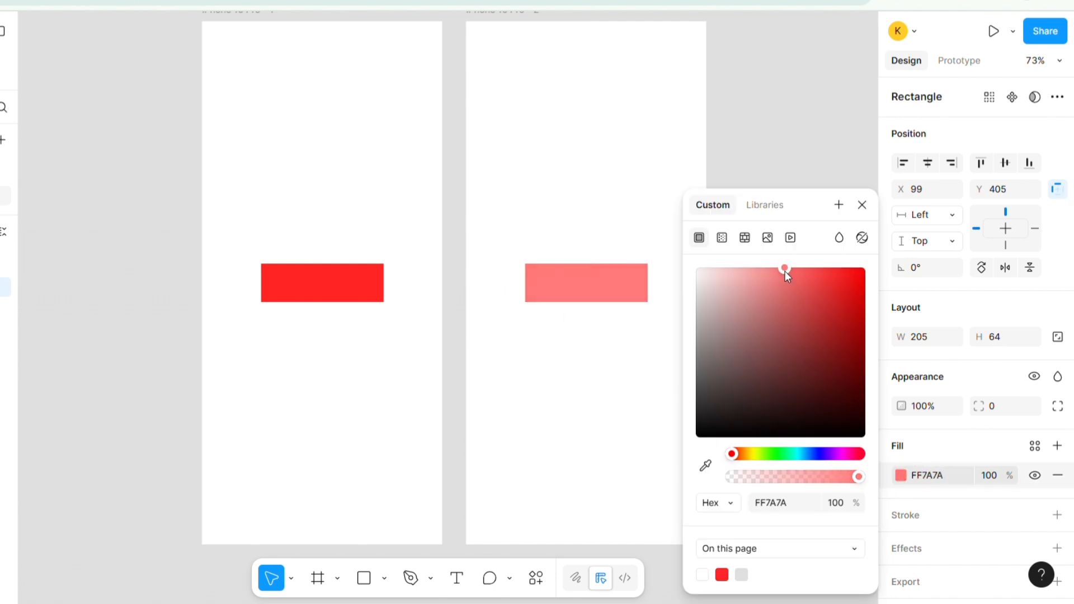
left_click(652, 225)
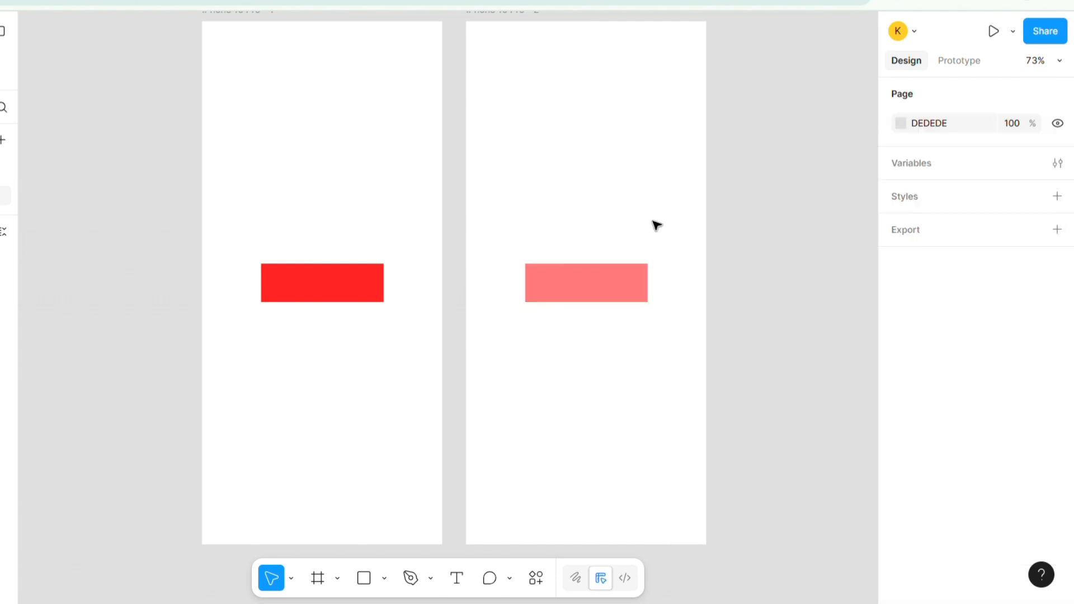
Step: Connect the red rectangle to the iPhone 16 Pro - 2 frame with a prototype interaction and set its curve to Gentle
left_click(333, 299)
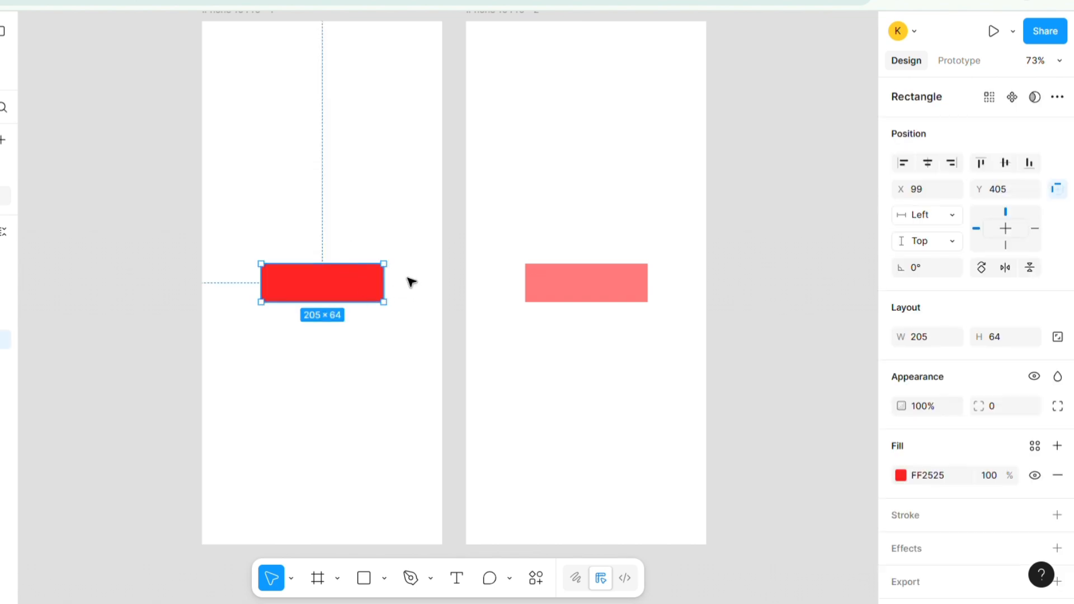
left_click(950, 62)
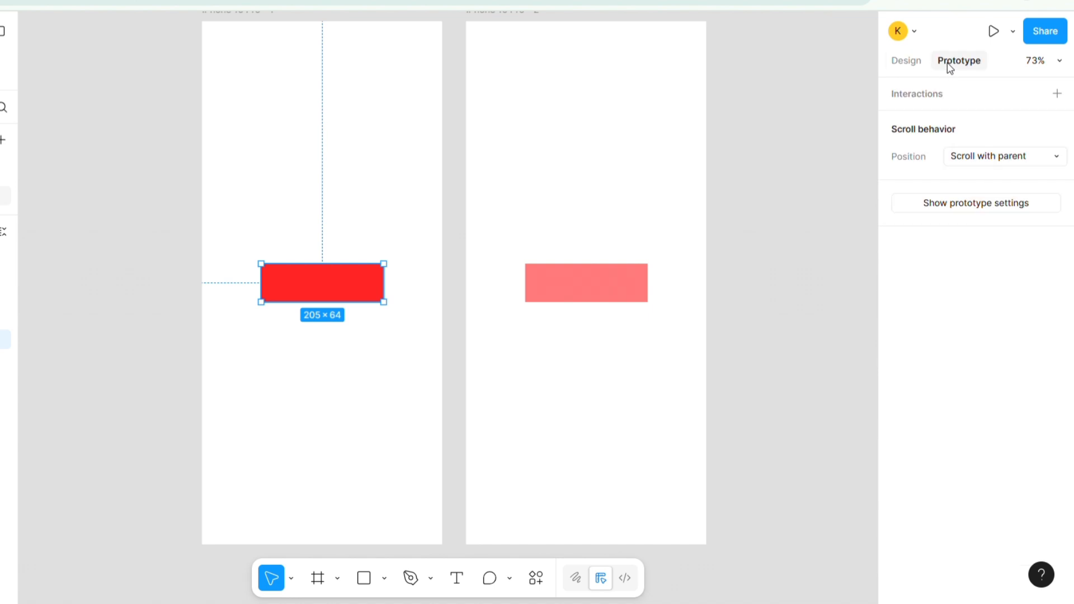
mouse_move(396, 290)
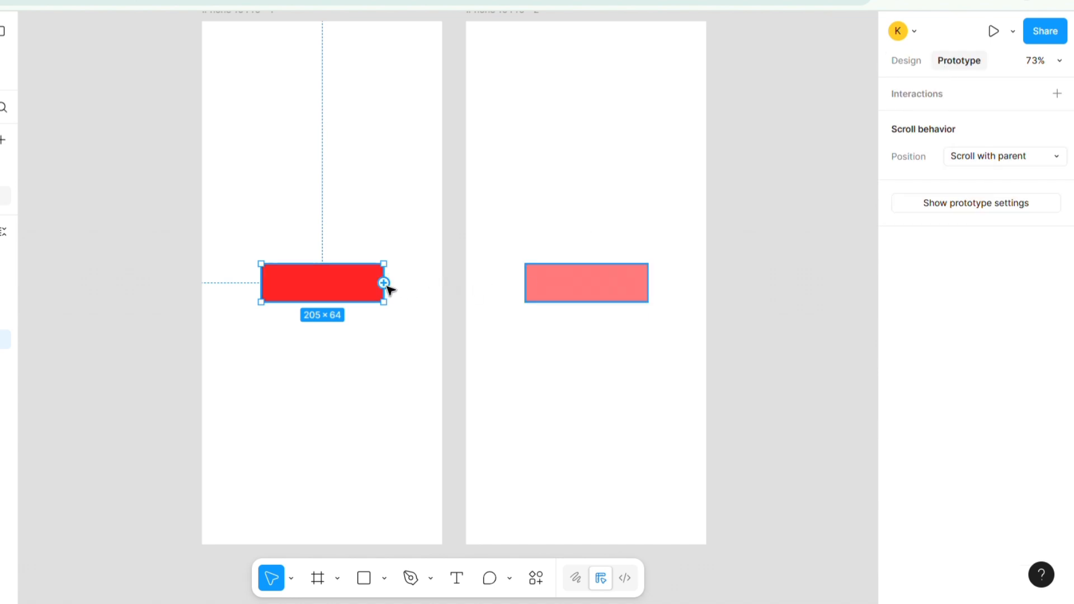
left_click_drag(388, 290, 473, 288)
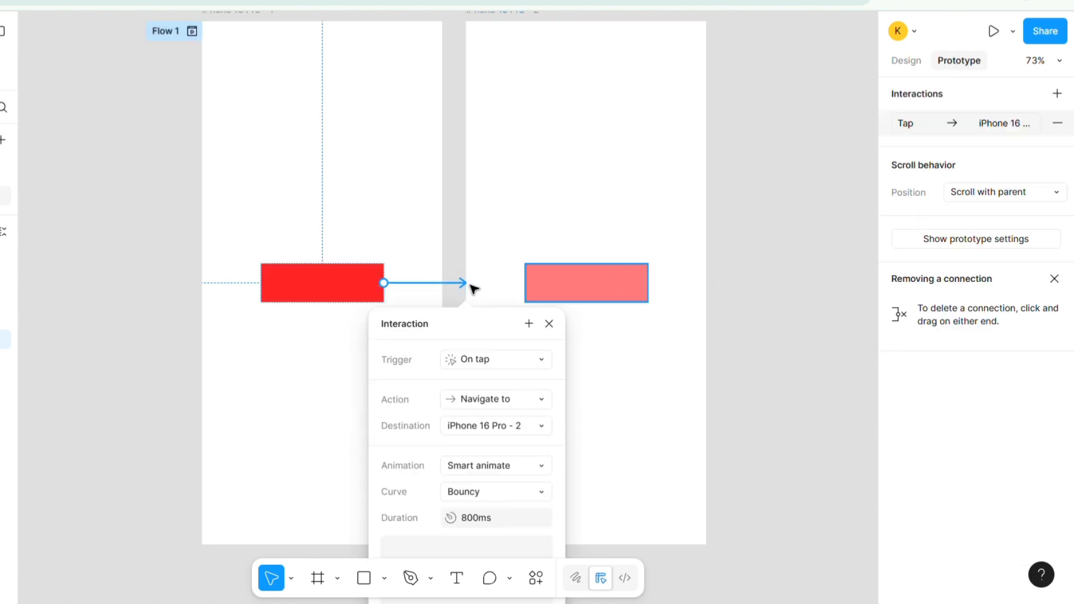
left_click_drag(473, 333, 830, 116)
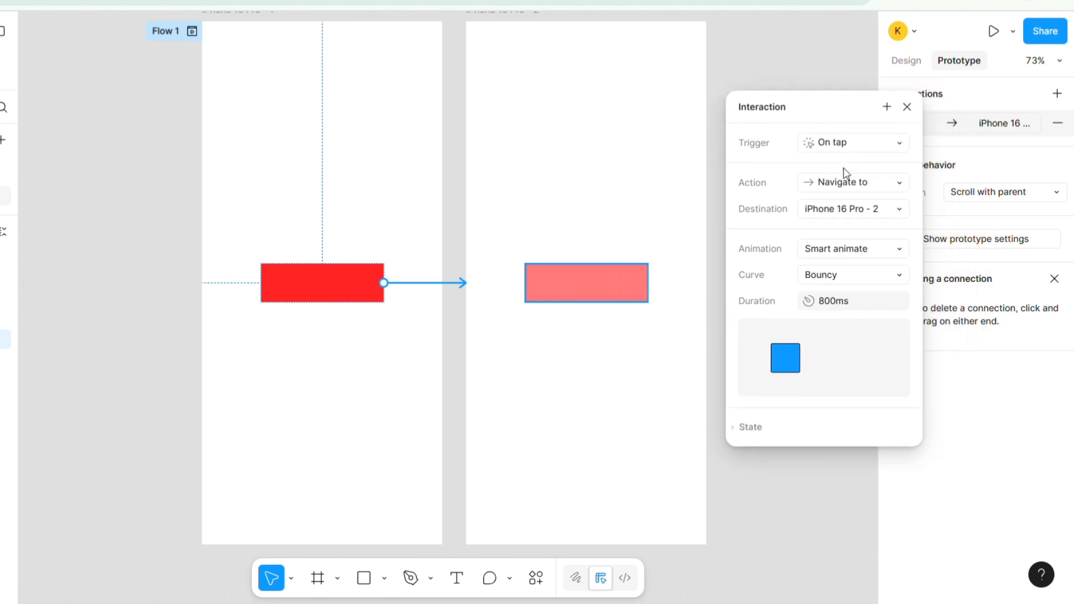
left_click(885, 280)
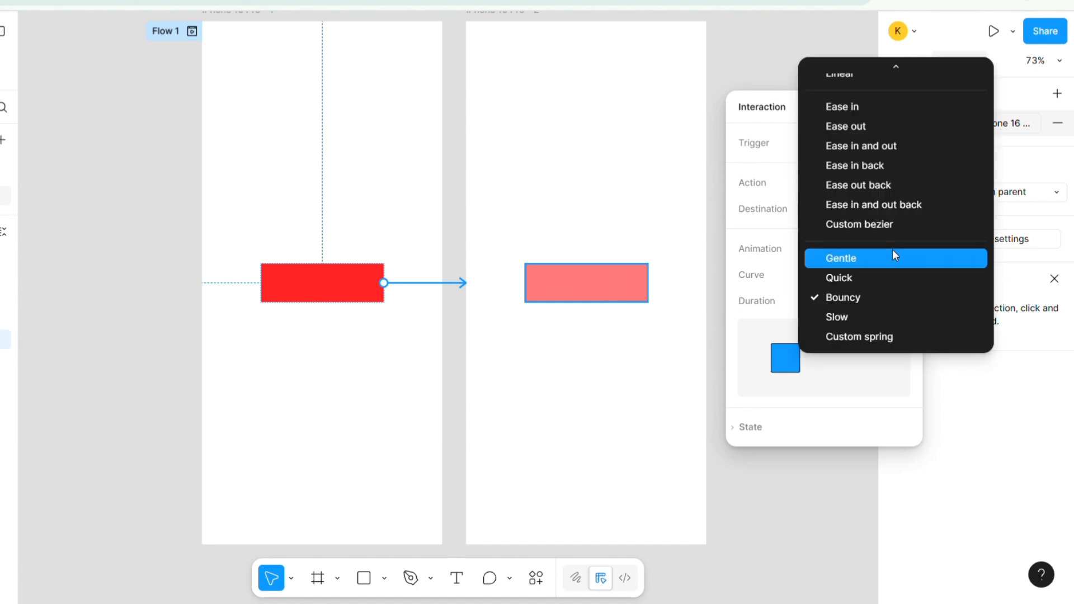
left_click(894, 255)
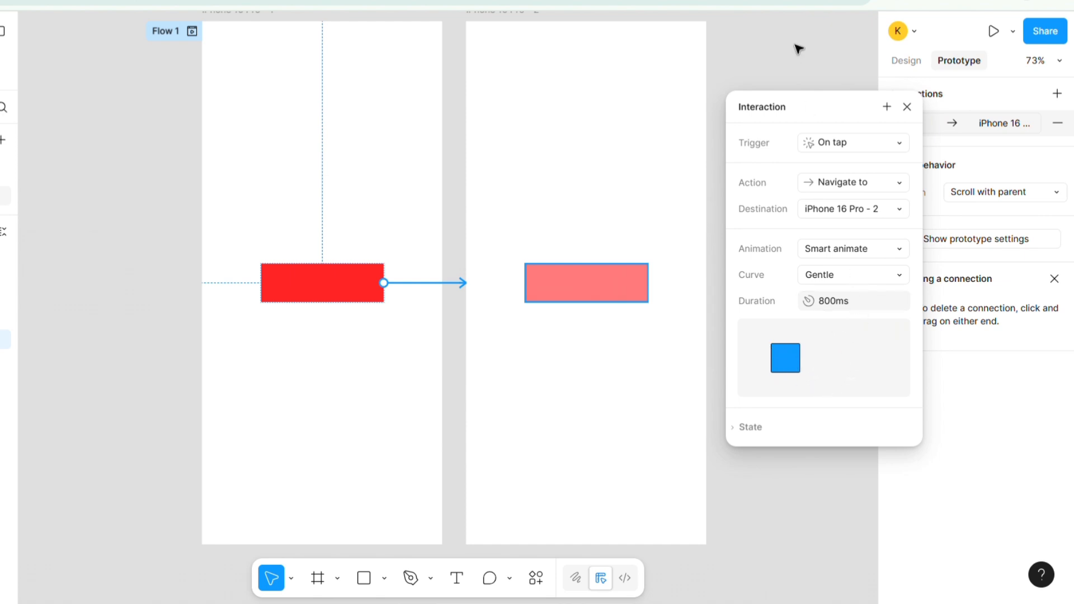
Step: Preview the iPhone 16 Pro - 1 prototype, tap the red rectangle, restart the flow and tap it again before closing the preview
left_click(906, 107)
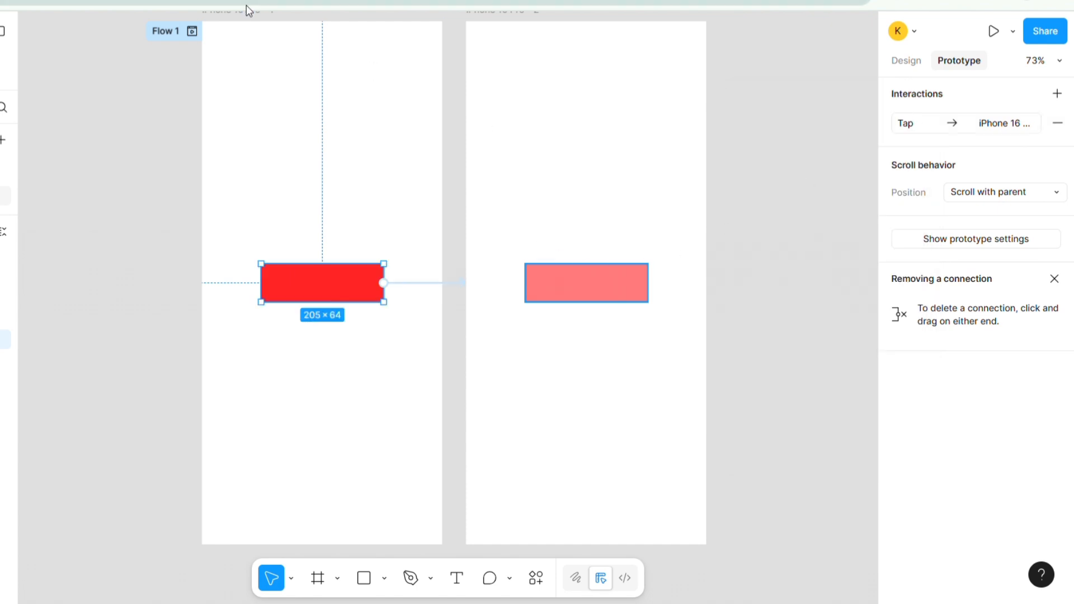
left_click(250, 24)
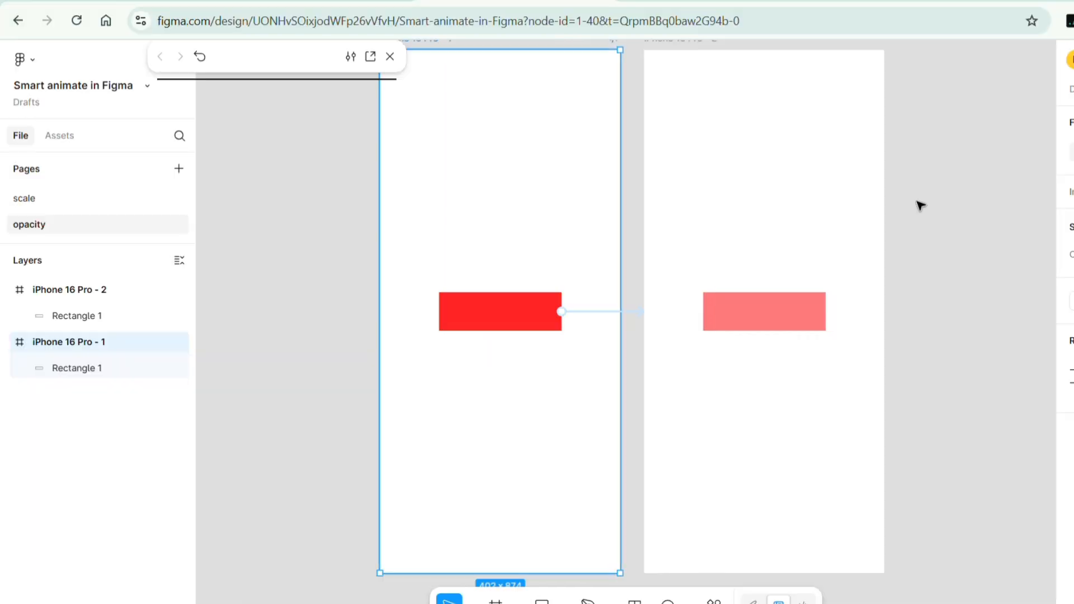
key("shift+space")
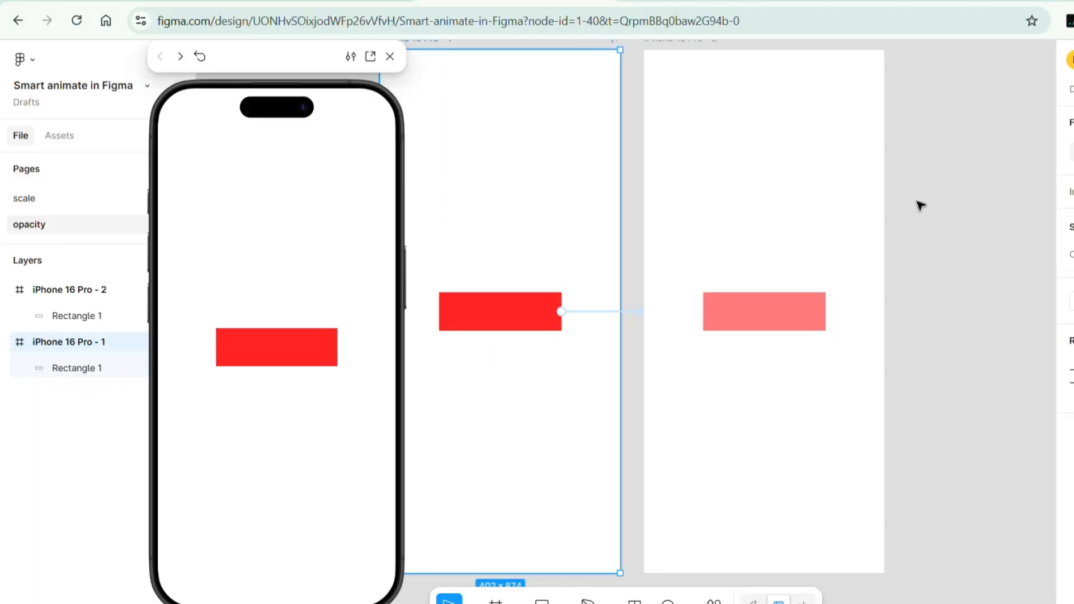
left_click(323, 354)
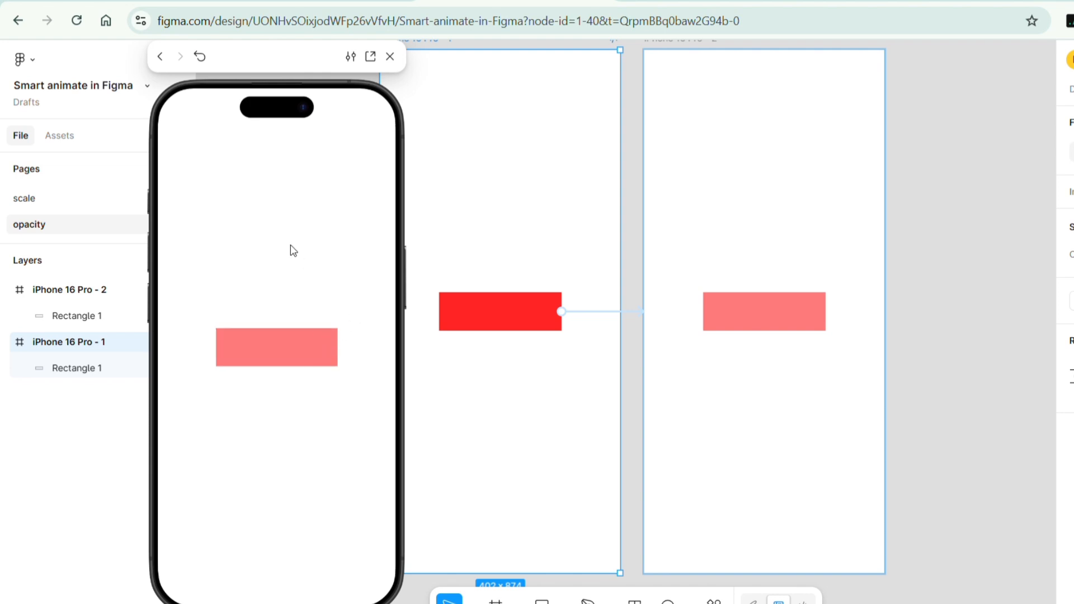
left_click(201, 58)
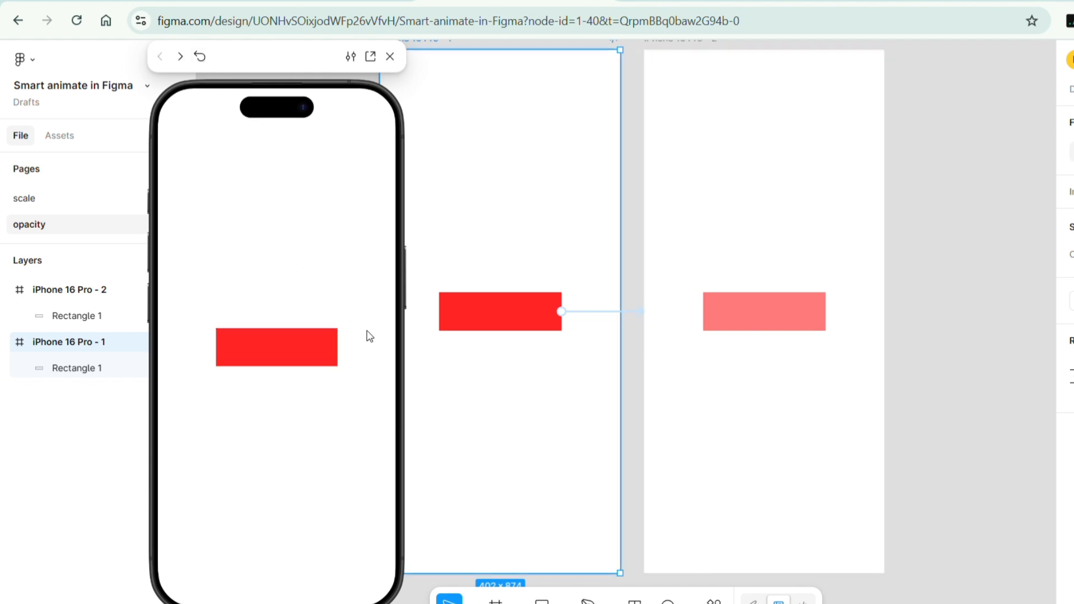
left_click(320, 350)
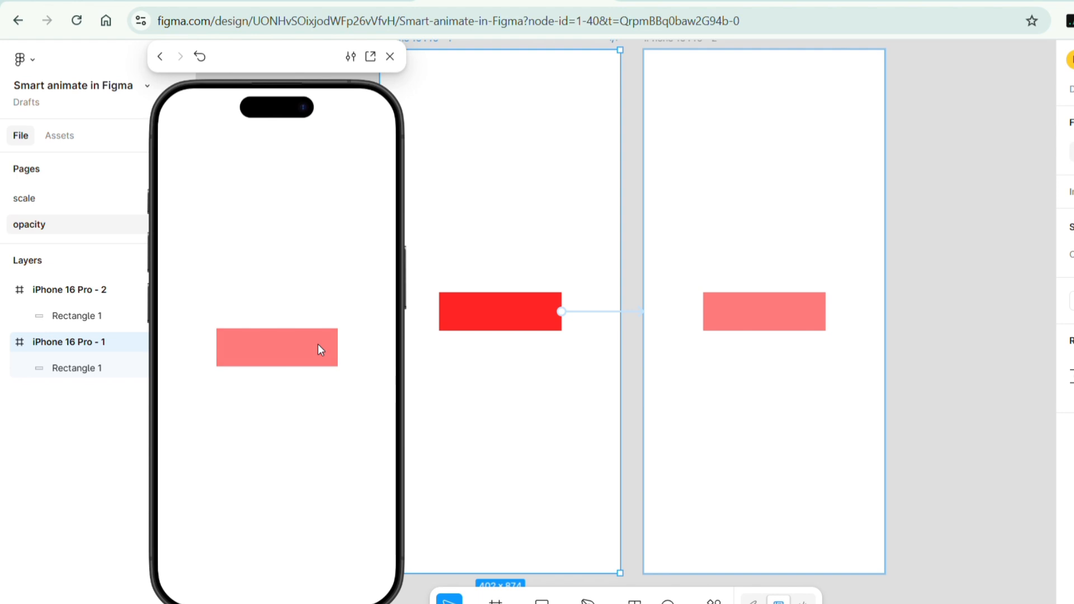
left_click(391, 58)
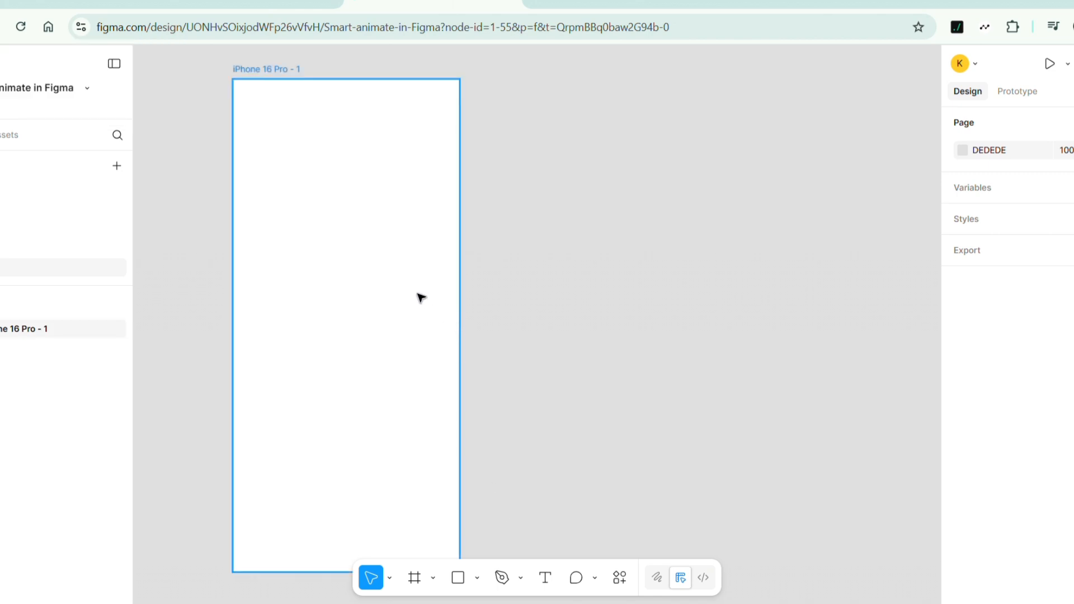
Step: Place a 100 × 100 triangle polygon in the iPhone 16 Pro - 1 frame and centre it in the frame
left_click_drag(419, 296, 428, 291)
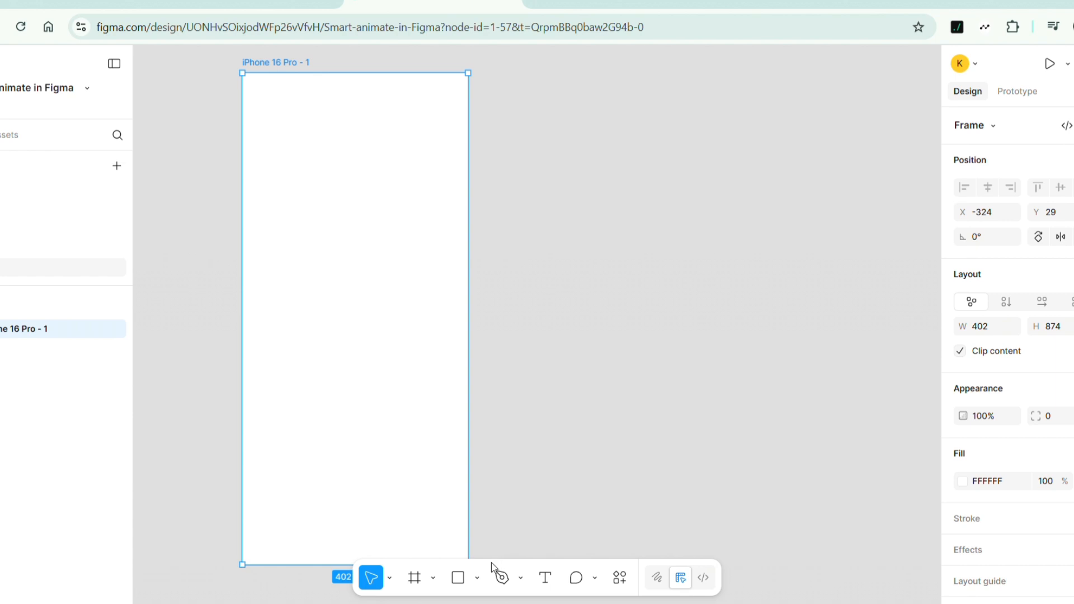
left_click(477, 577)
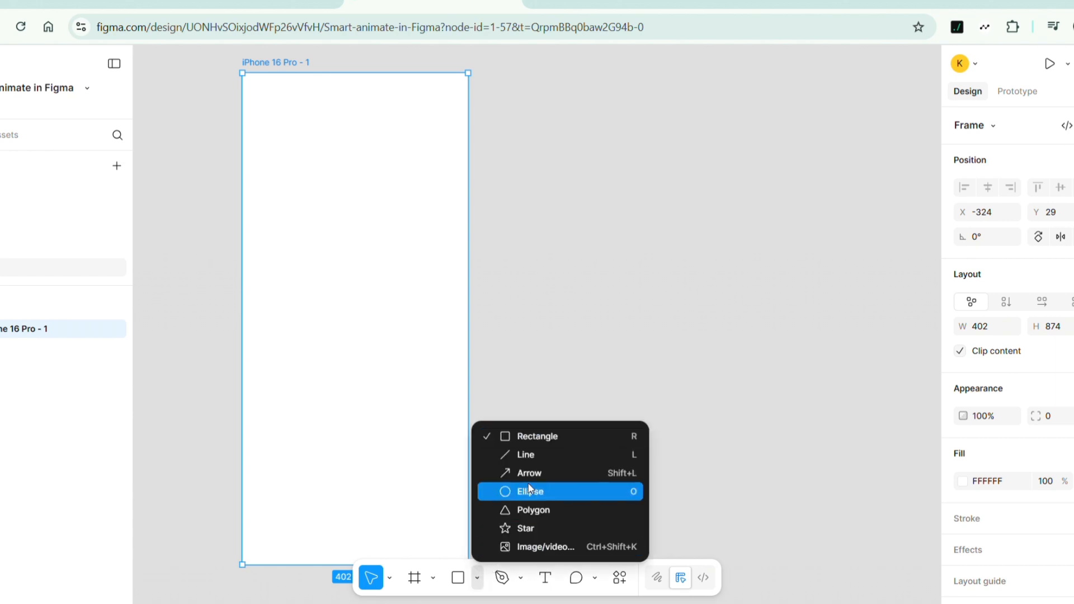
left_click(534, 510)
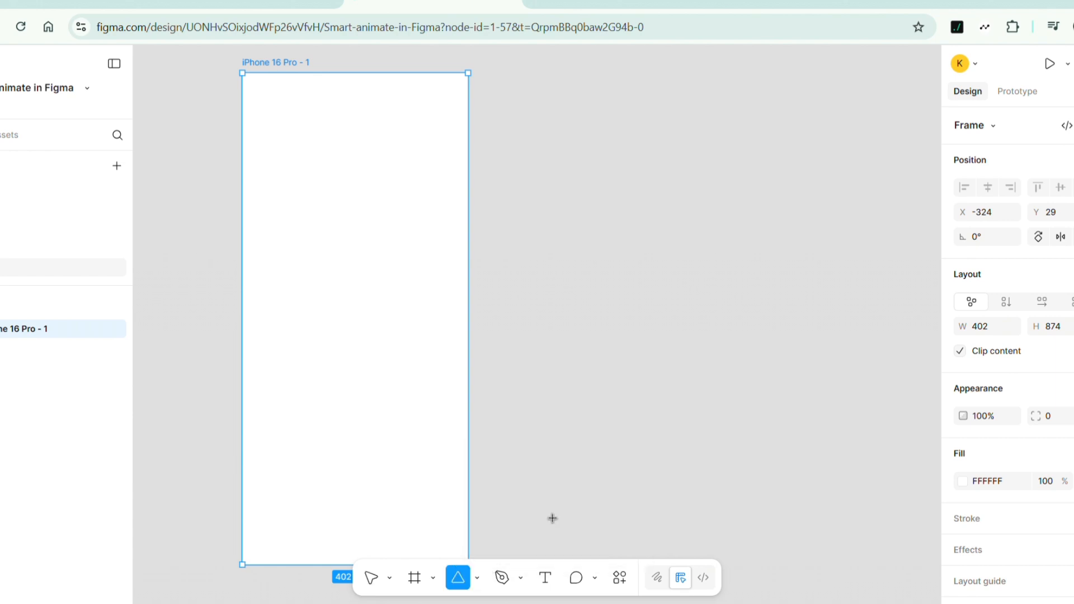
left_click(311, 269)
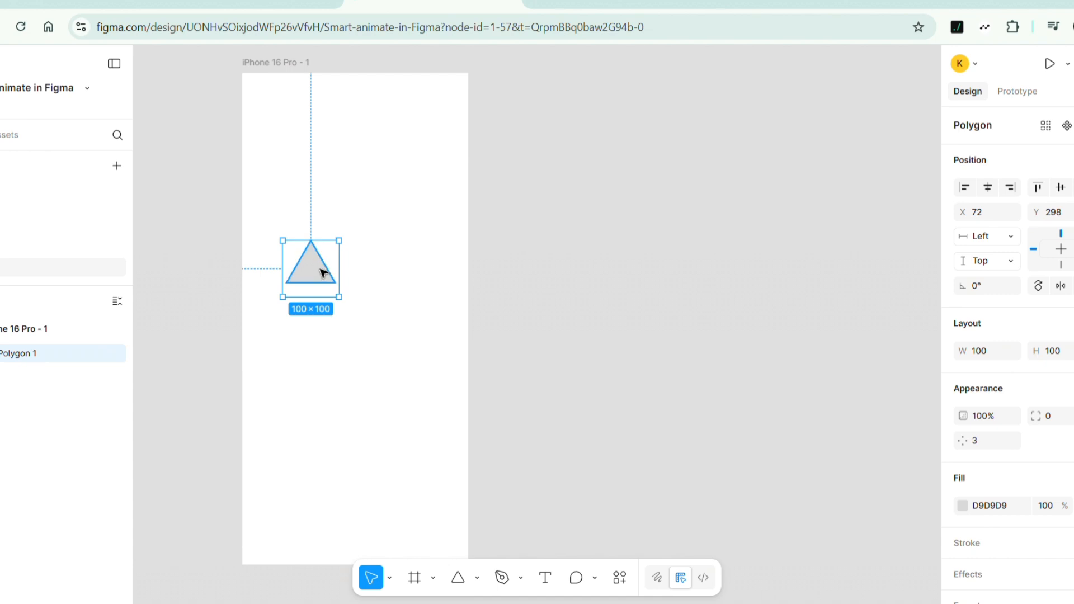
left_click_drag(321, 272, 363, 311)
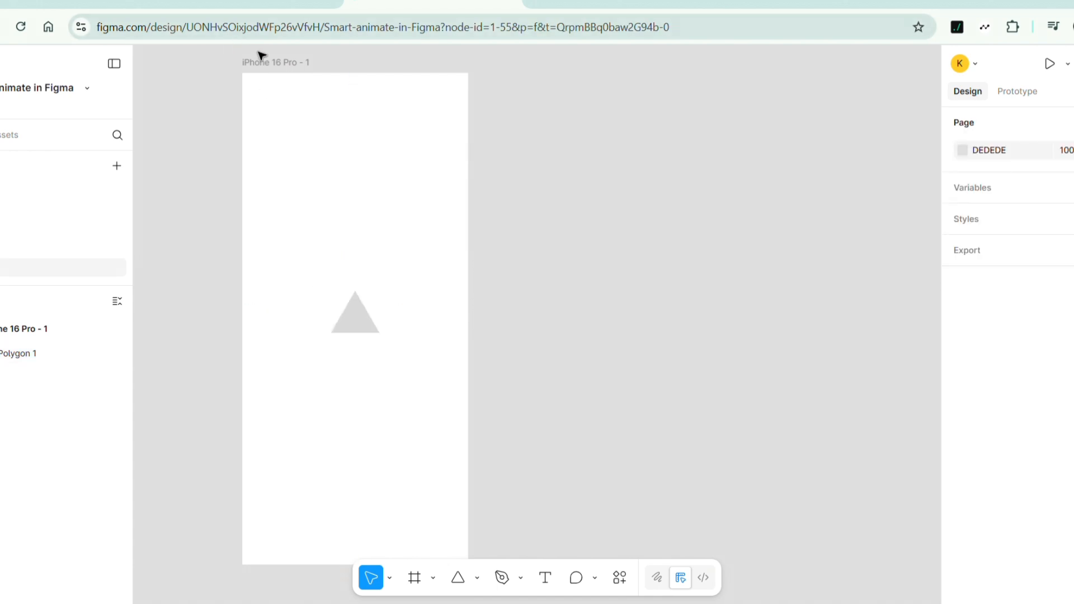
Step: Duplicate the iPhone 16 Pro - 1 frame with its triangle twice, giving three frames side by side
left_click(279, 70)
key("ctrl+d")
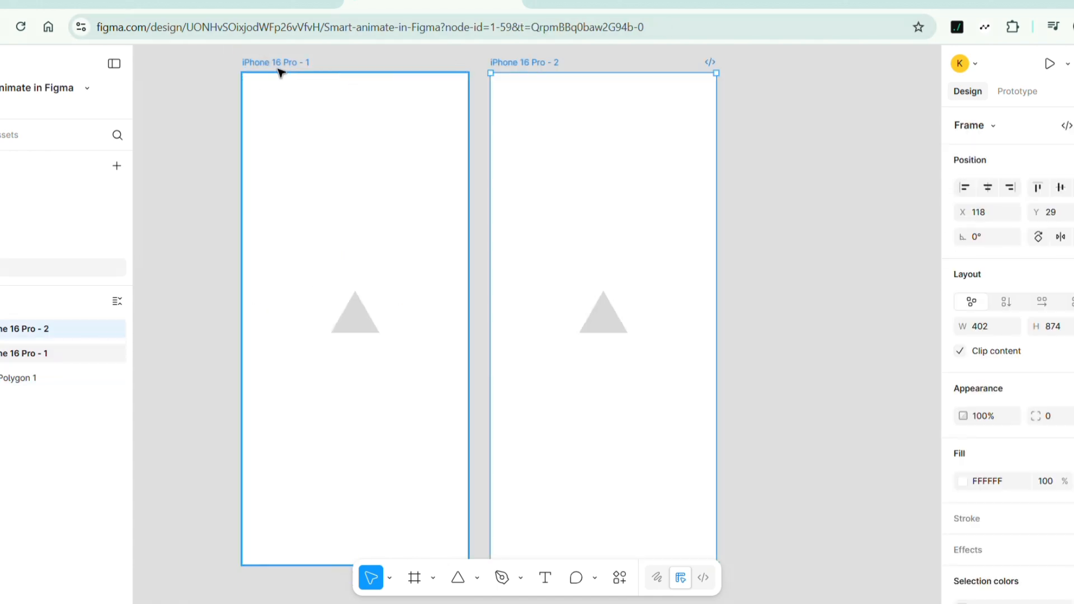
key("ctrl+d")
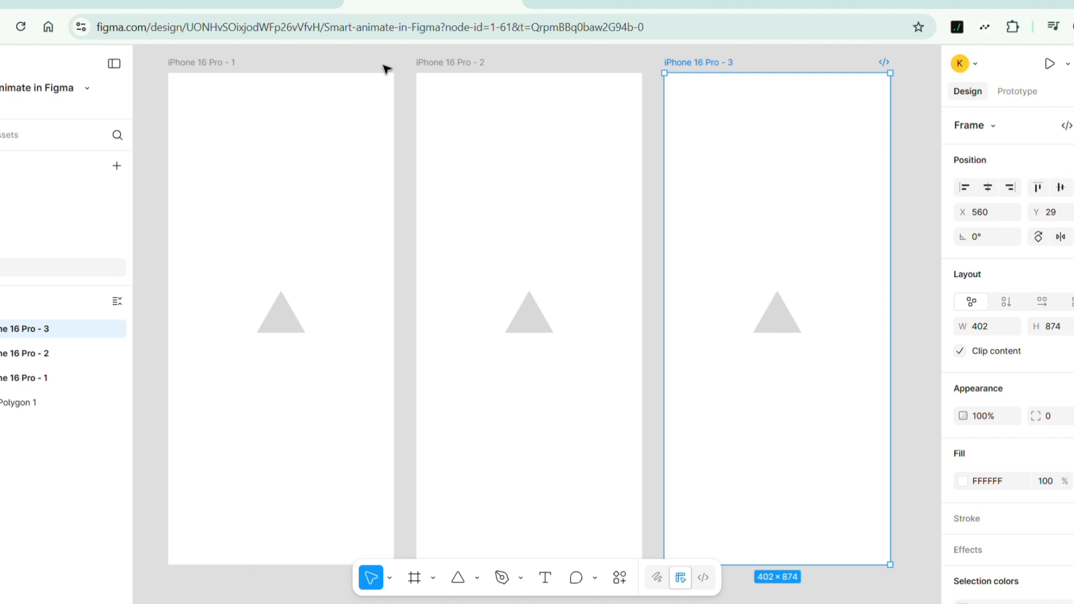
Step: Change the fill of the triangle in the iPhone 16 Pro - 1 frame to red FF2323
left_click(367, 143)
left_click(297, 313)
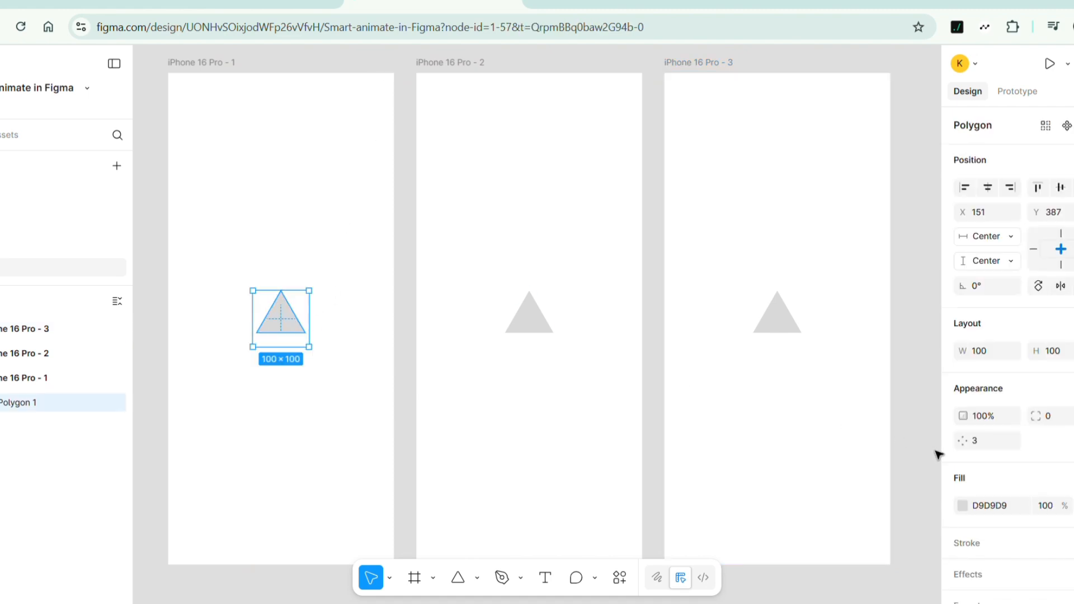
left_click(963, 505)
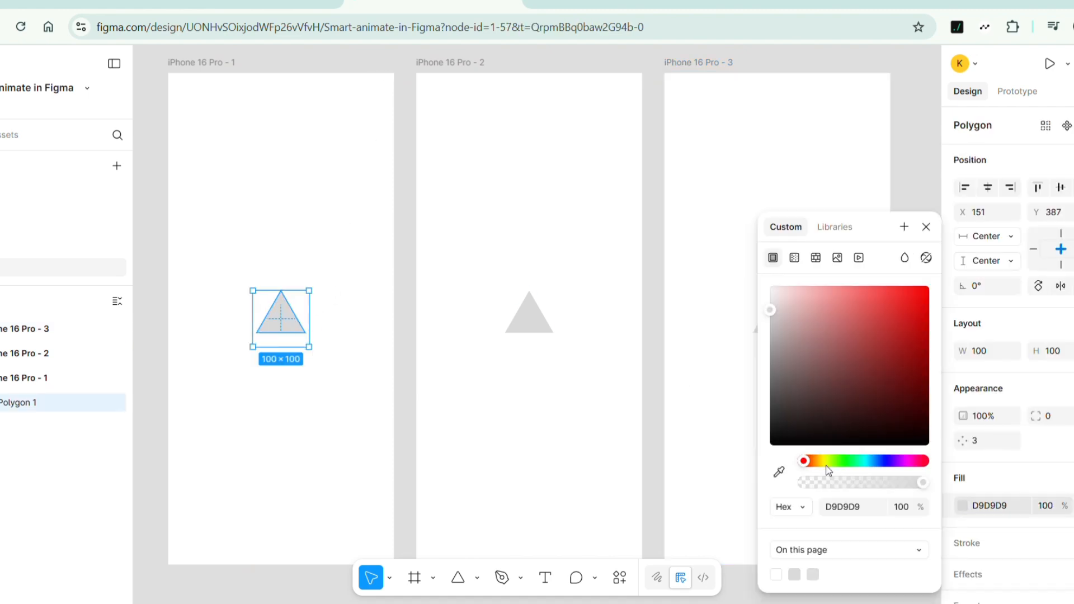
left_click(907, 290)
Step: Change the fill of the triangle in the iPhone 16 Pro - 2 frame to yellow
left_click(529, 313)
left_click(963, 505)
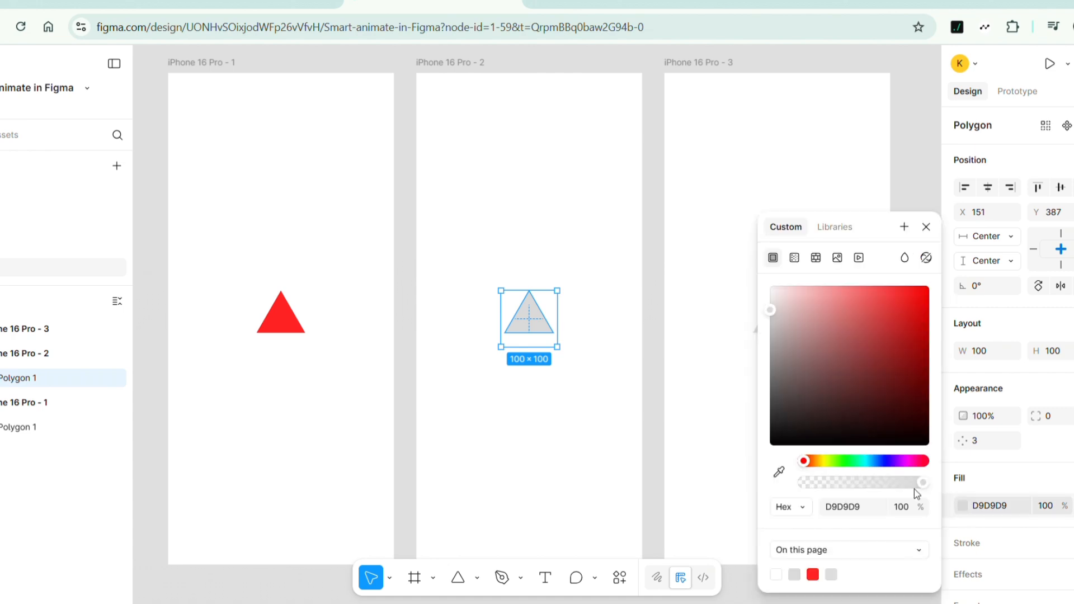
left_click_drag(806, 461, 820, 464)
left_click(907, 290)
Step: Change the fill of the triangle in the iPhone 16 Pro - 3 frame to green
left_click(770, 312)
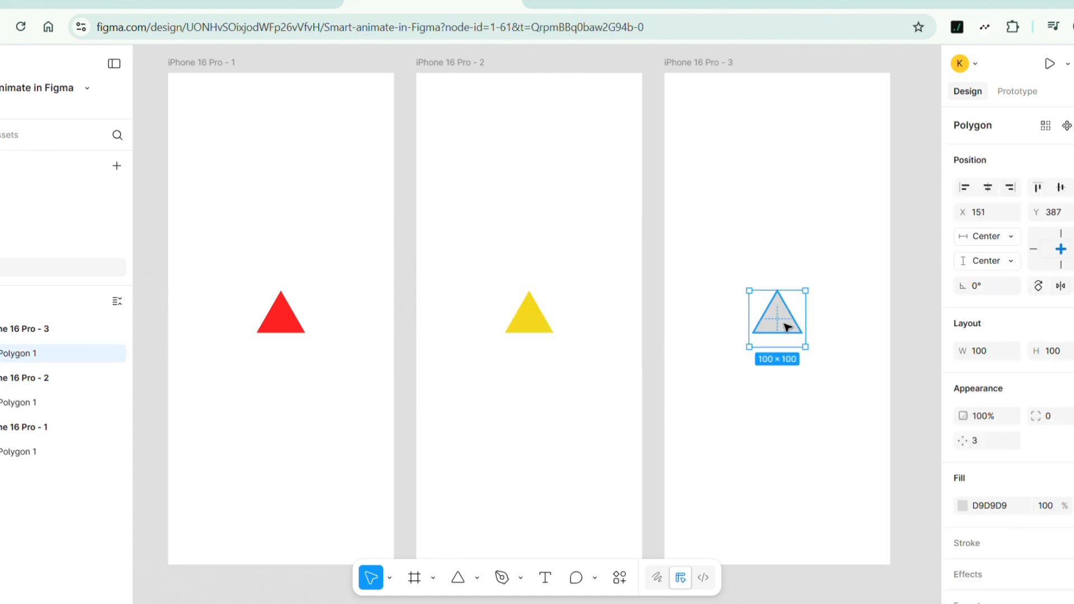
left_click(963, 505)
left_click(849, 461)
left_click(909, 296)
left_click(810, 162)
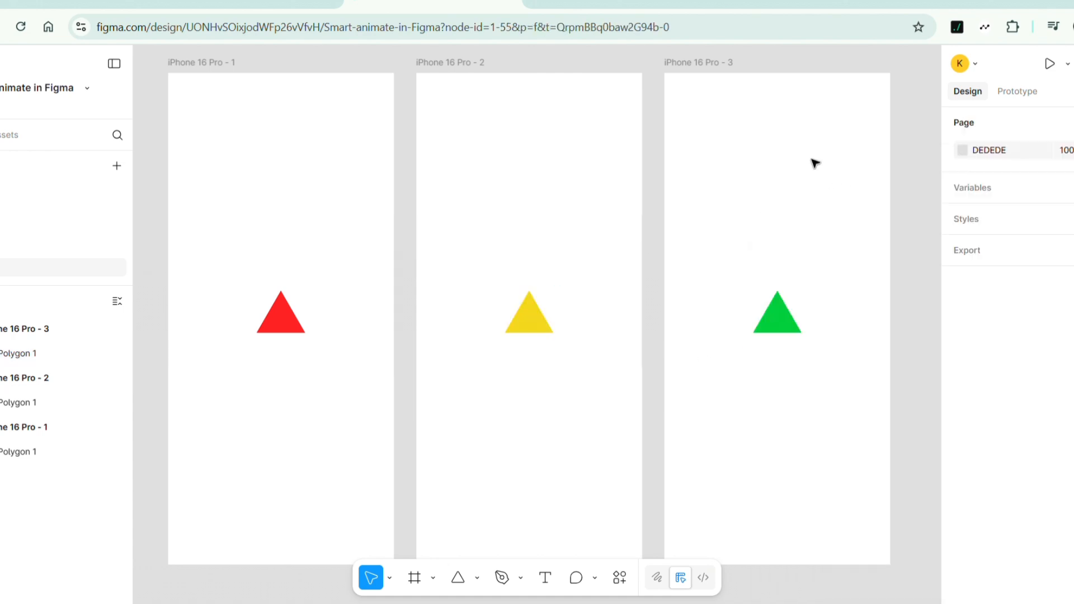
Step: Connect the red triangle to the iPhone 16 Pro - 2 frame with an on-tap interaction using the Dissolve animation and Gentle curve
left_click(293, 325)
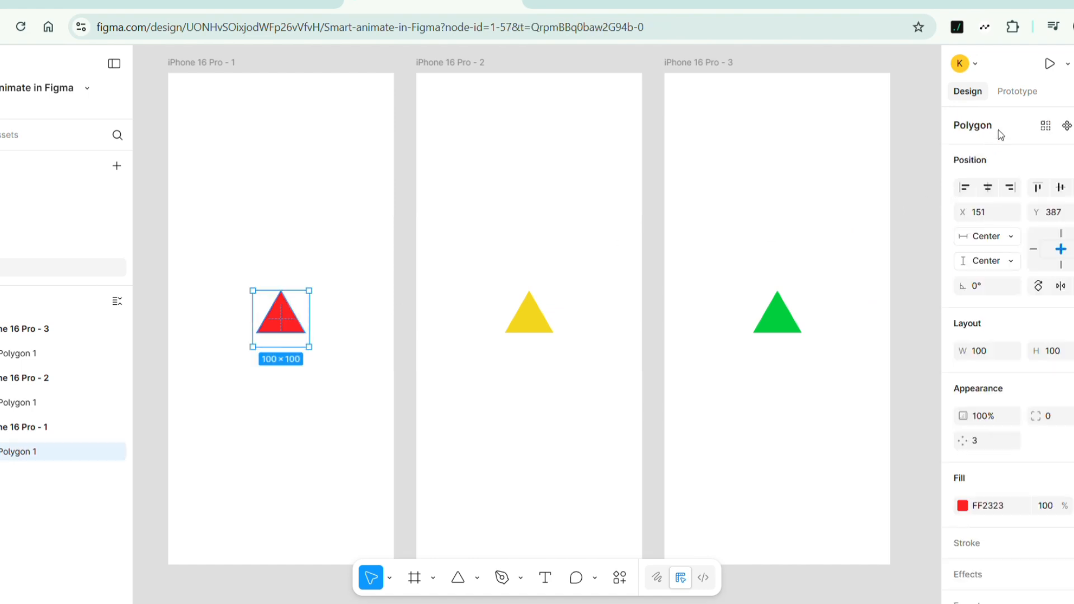
left_click(1026, 90)
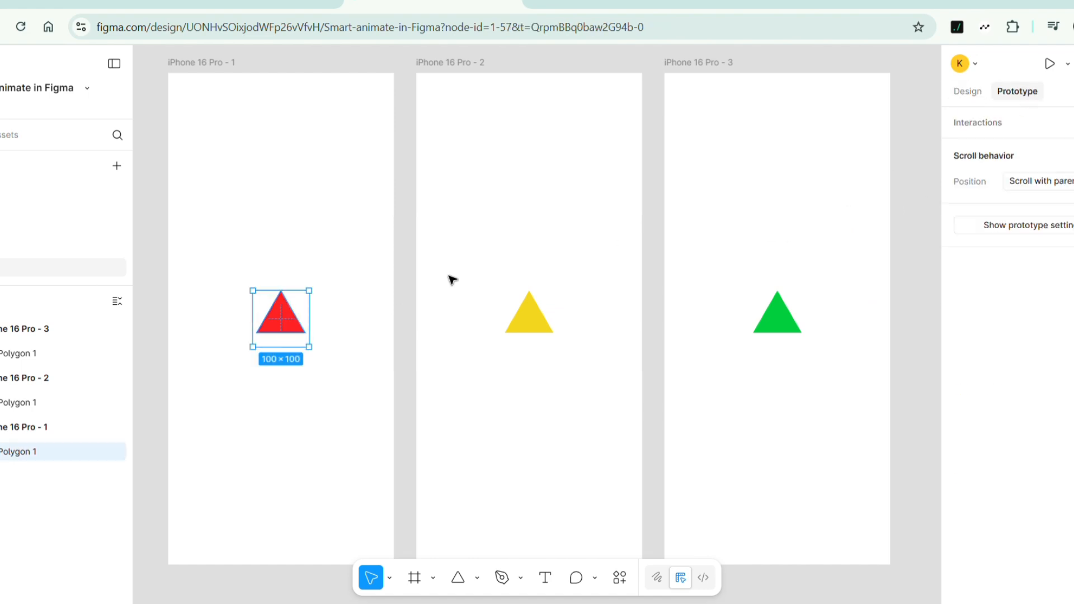
mouse_move(311, 318)
left_click_drag(311, 319, 430, 324)
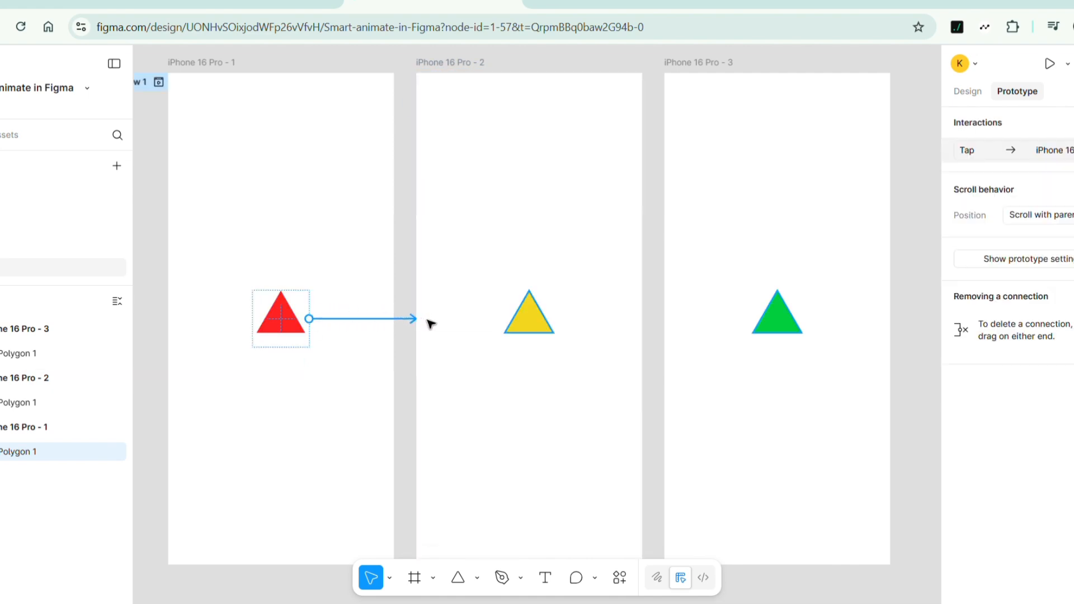
left_click_drag(404, 369, 943, 153)
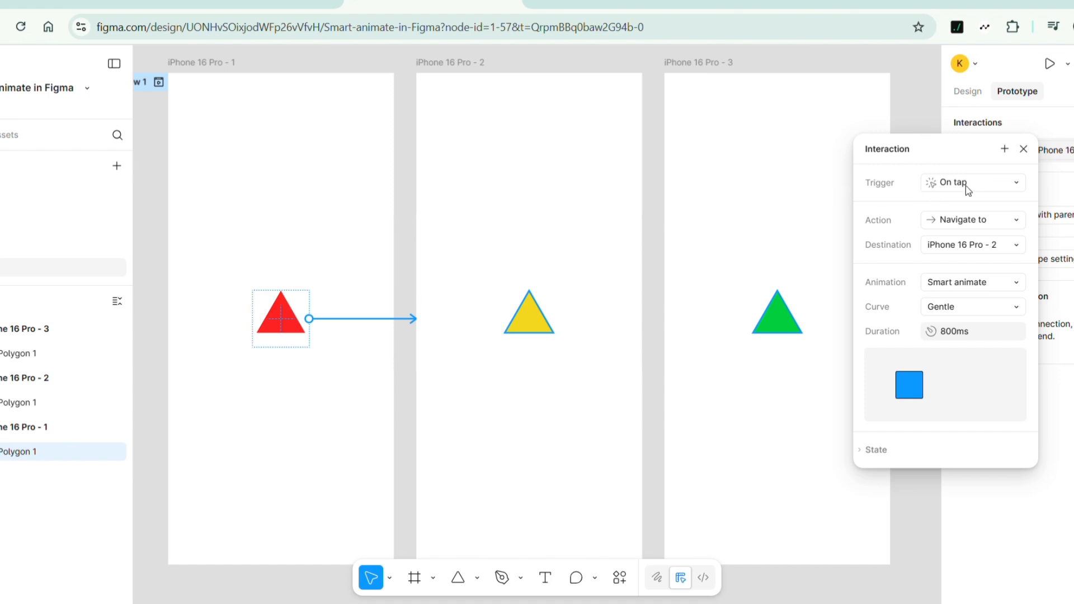
left_click(990, 182)
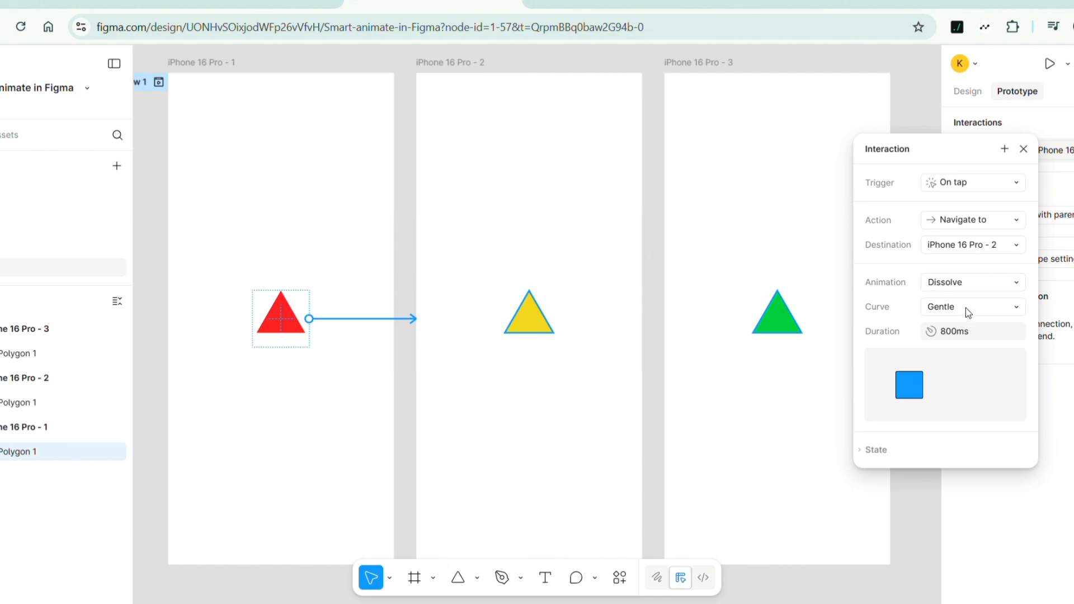
left_click(968, 312)
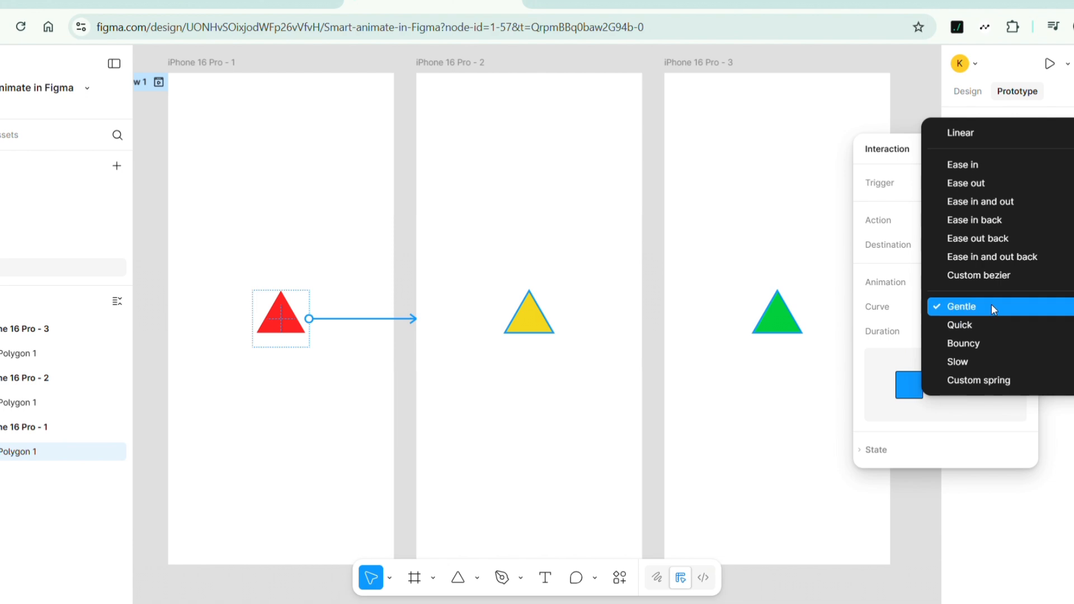
left_click(991, 306)
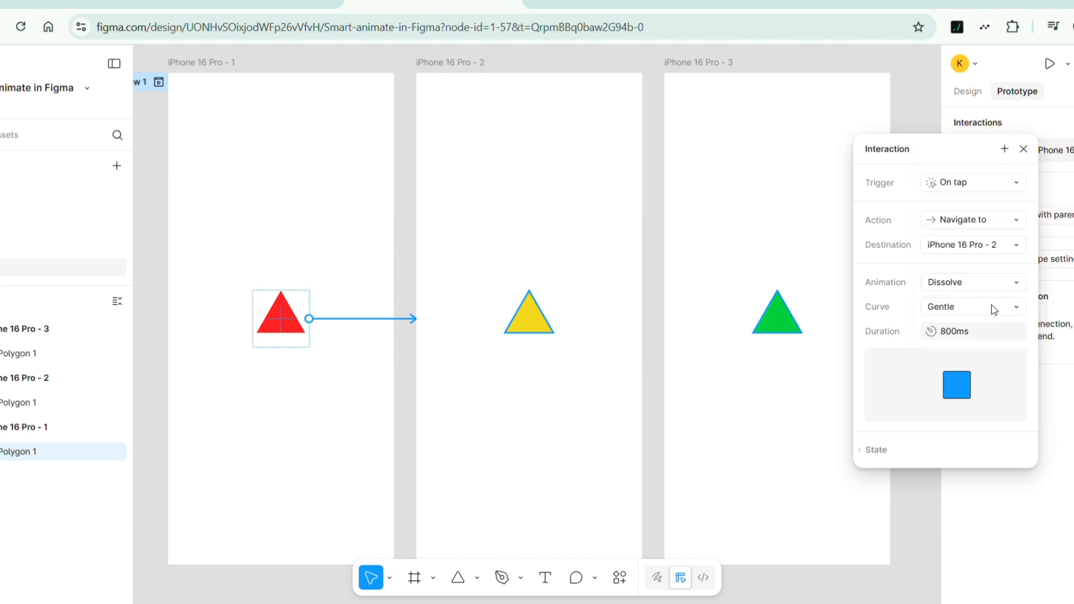
left_click(739, 314)
Step: Connect the yellow triangle to the iPhone 16 Pro - 3 frame with an on-tap interaction using Smart animate and the Bouncy curve
left_click(538, 323)
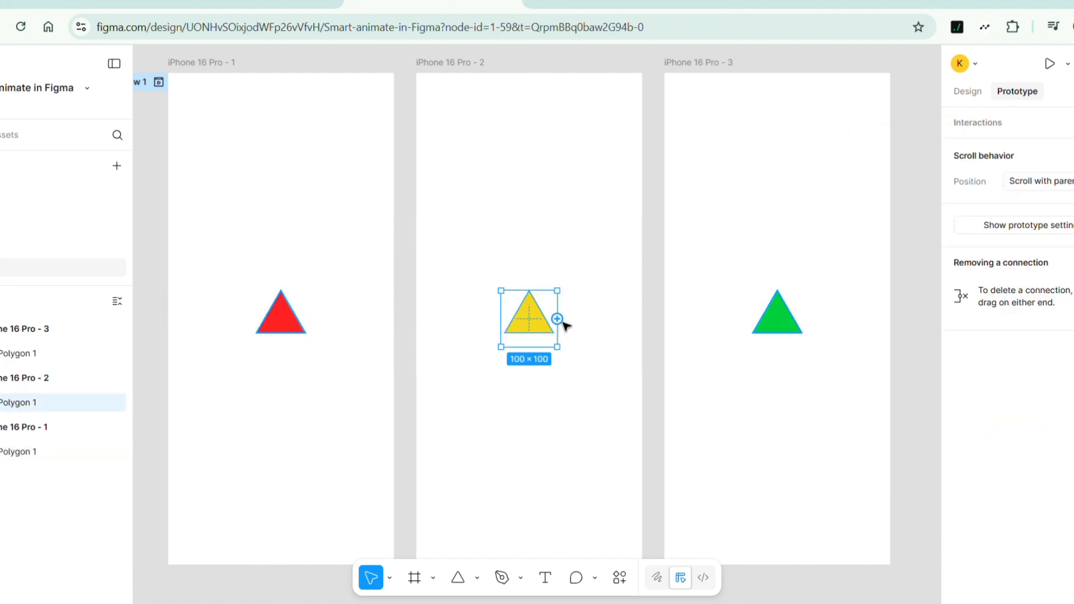
left_click_drag(562, 322, 689, 313)
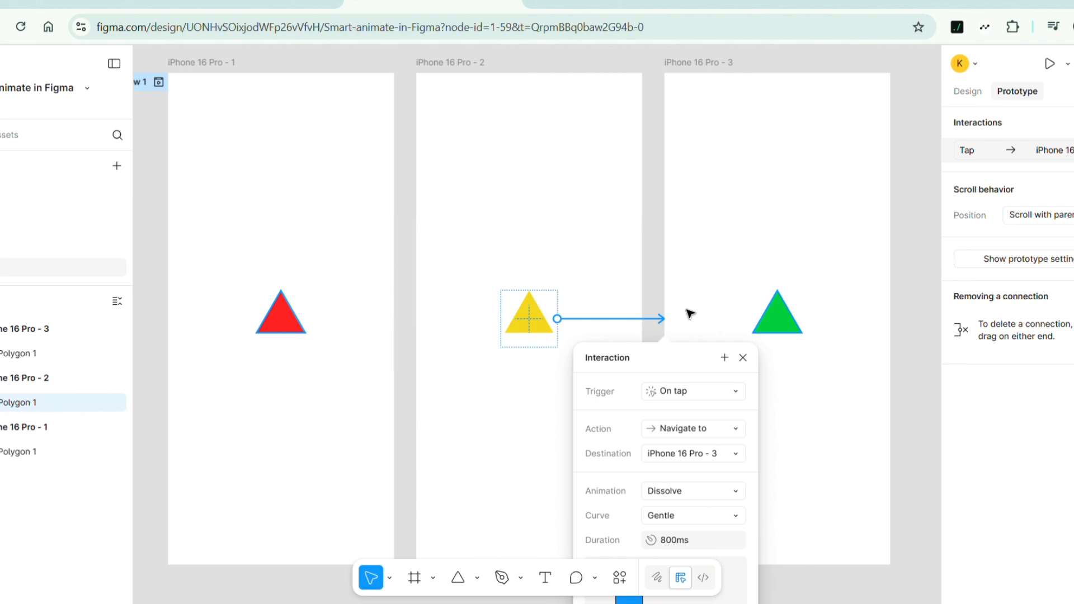
left_click_drag(681, 369, 899, 202)
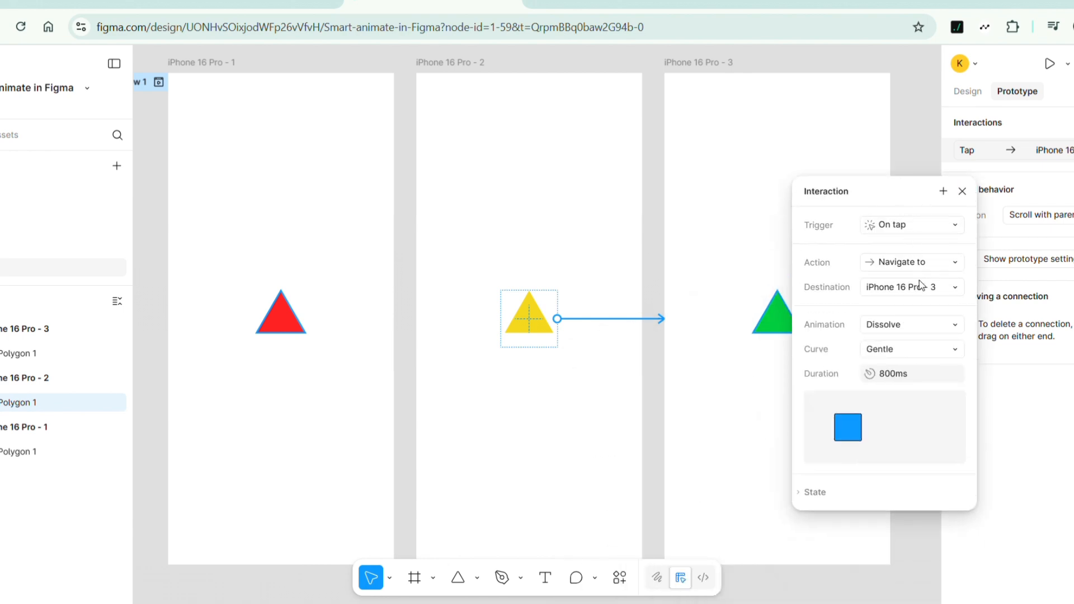
left_click(926, 349)
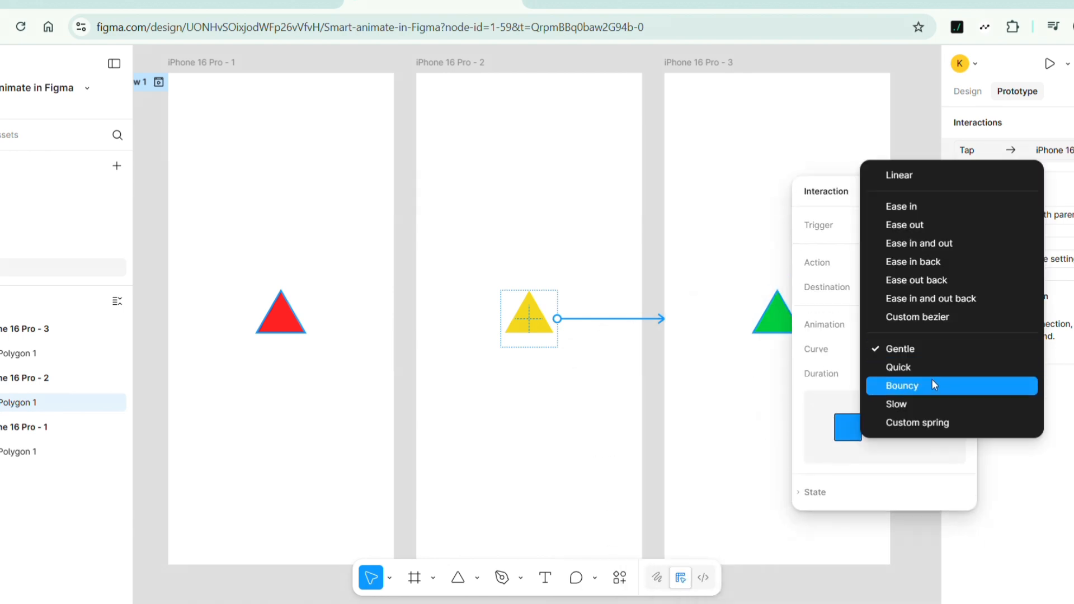
left_click(822, 316)
left_click(864, 327)
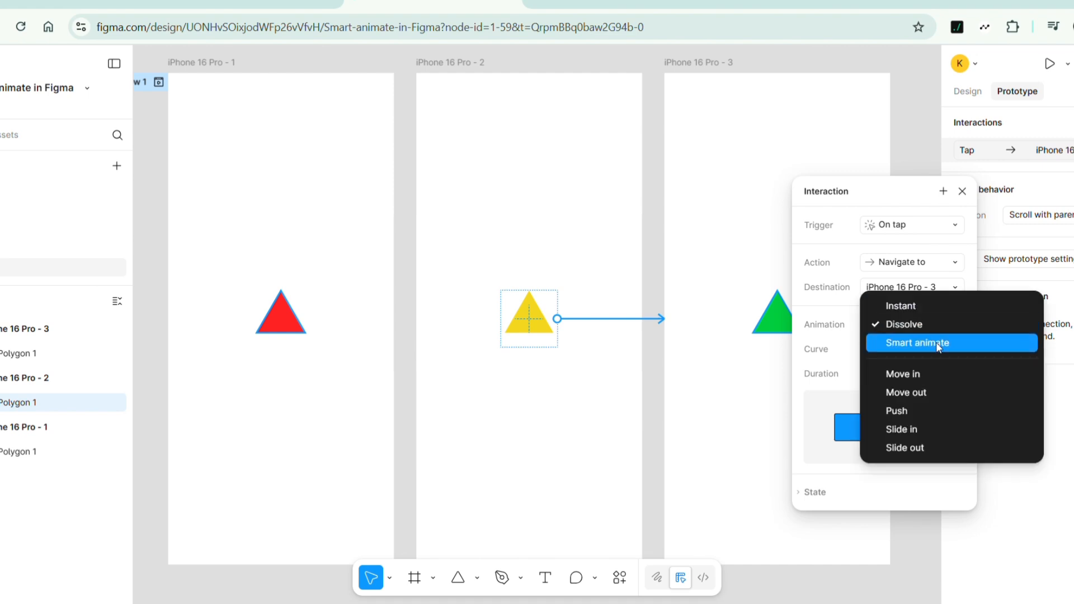
left_click(935, 343)
left_click(934, 361)
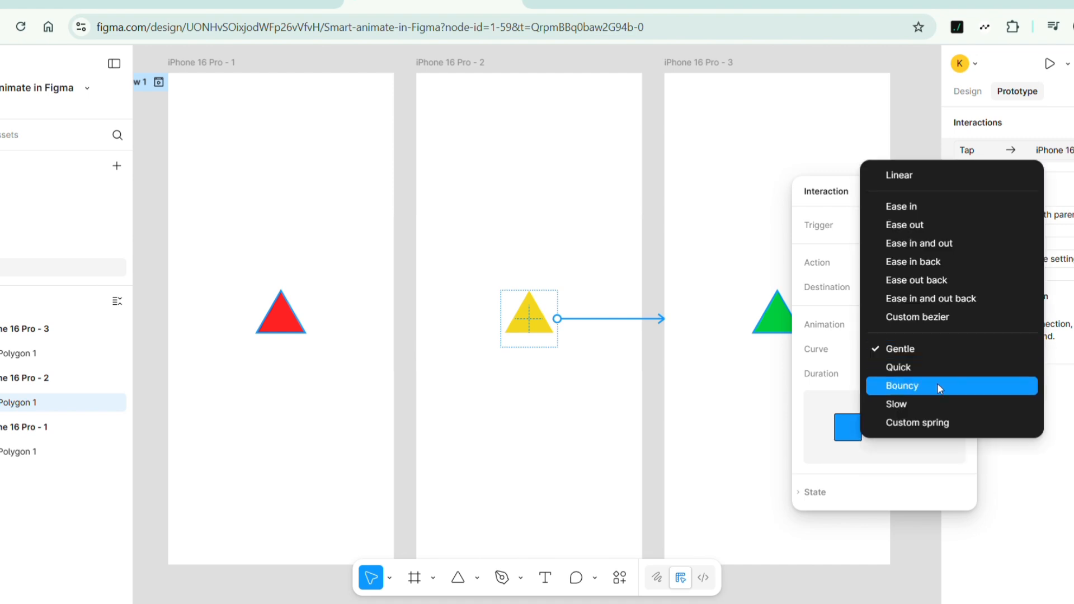
left_click(938, 387)
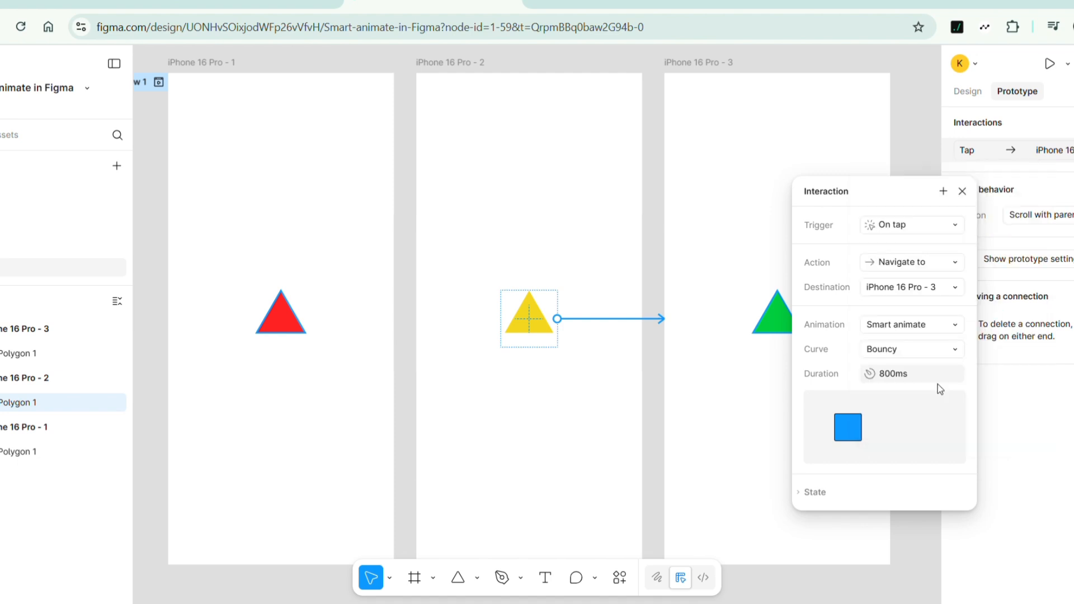
Step: Connect the green triangle back to the iPhone 16 Pro - 1 frame with an on-tap interaction using Smart animate and the Quick curve
left_click(783, 320)
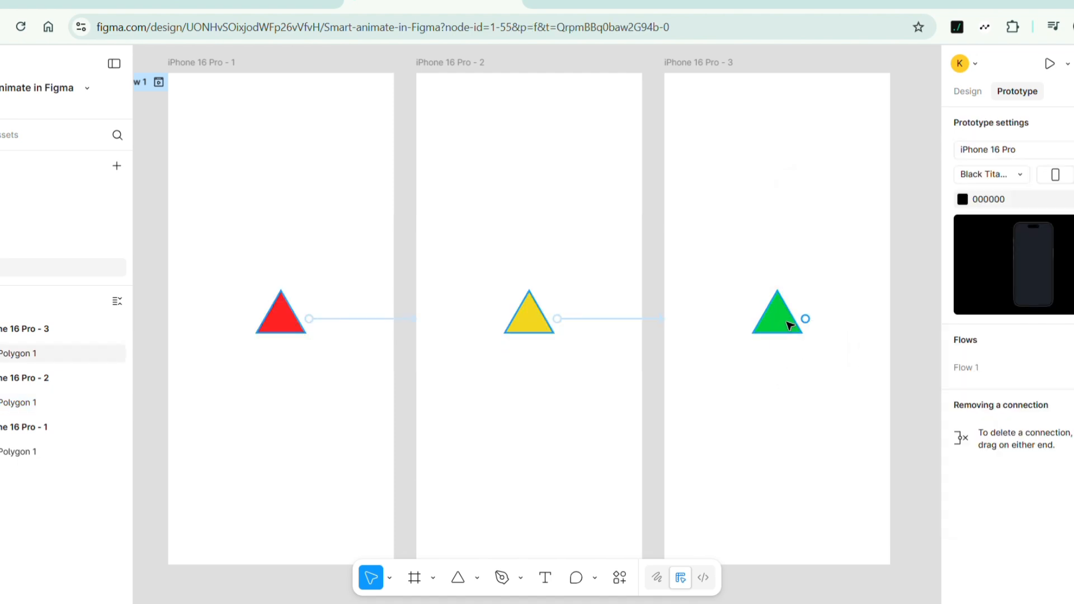
left_click_drag(806, 319, 321, 323)
left_click_drag(361, 360, 428, 276)
left_click(492, 304)
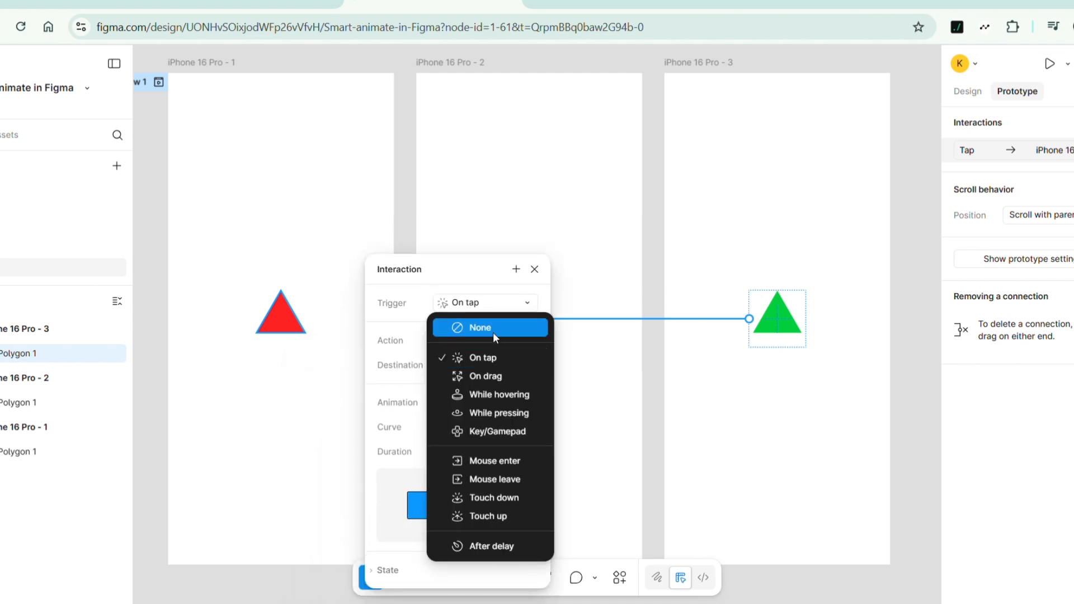
left_click(489, 361)
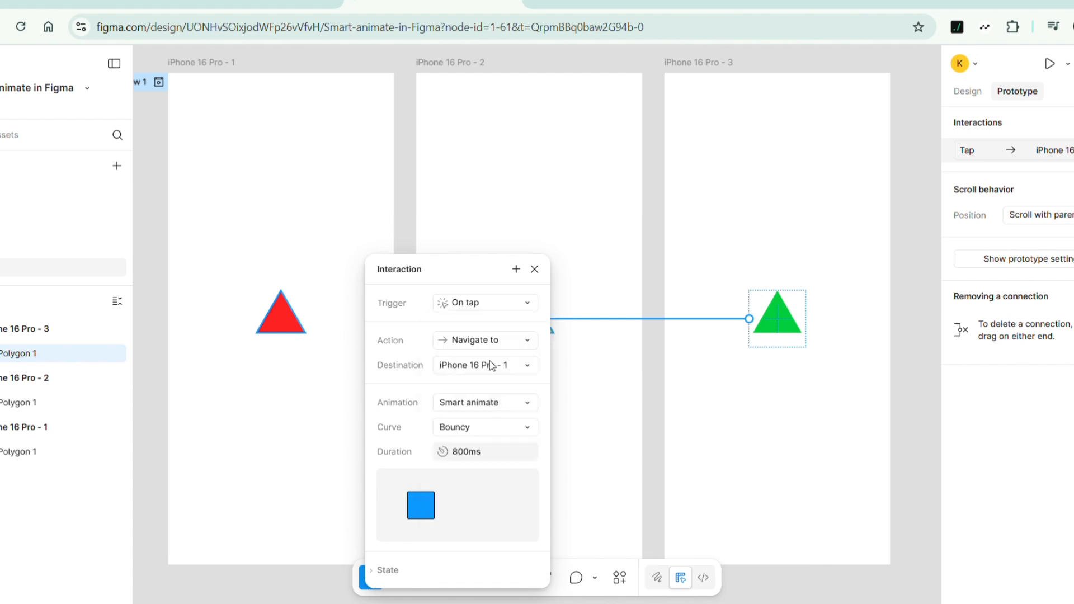
left_click(510, 425)
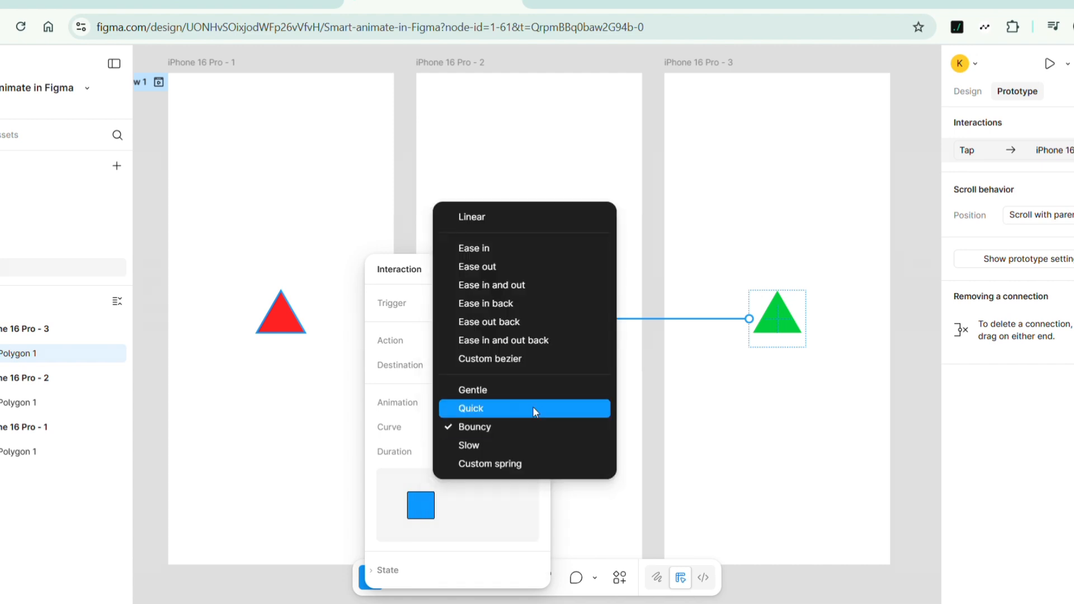
left_click(532, 408)
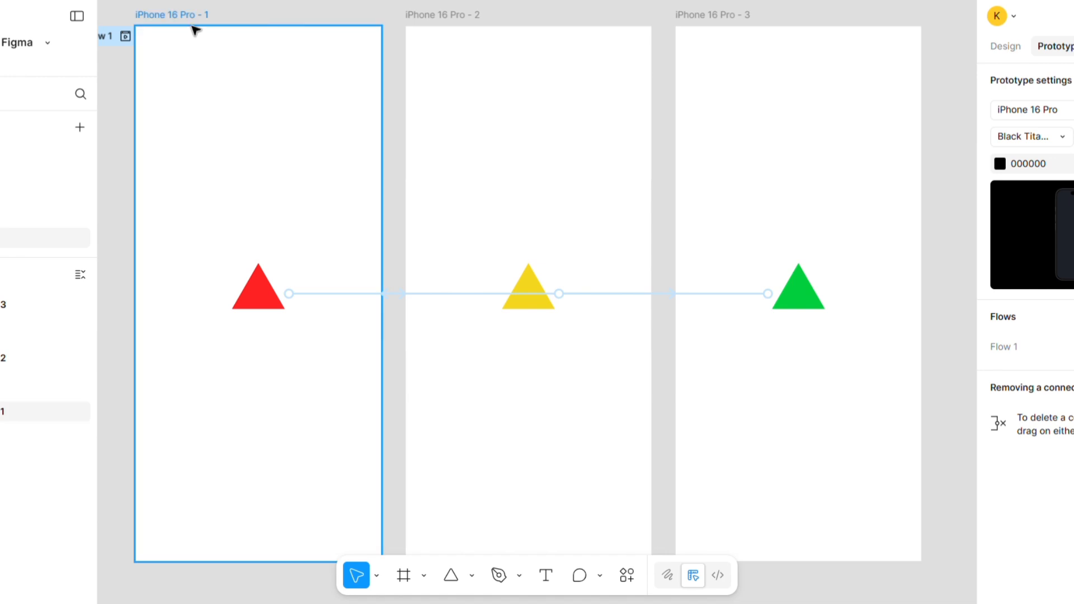
Step: Preview the prototype from the iPhone 16 Pro - 1 frame and tap the triangle repeatedly to test its colour transitions
left_click(193, 26)
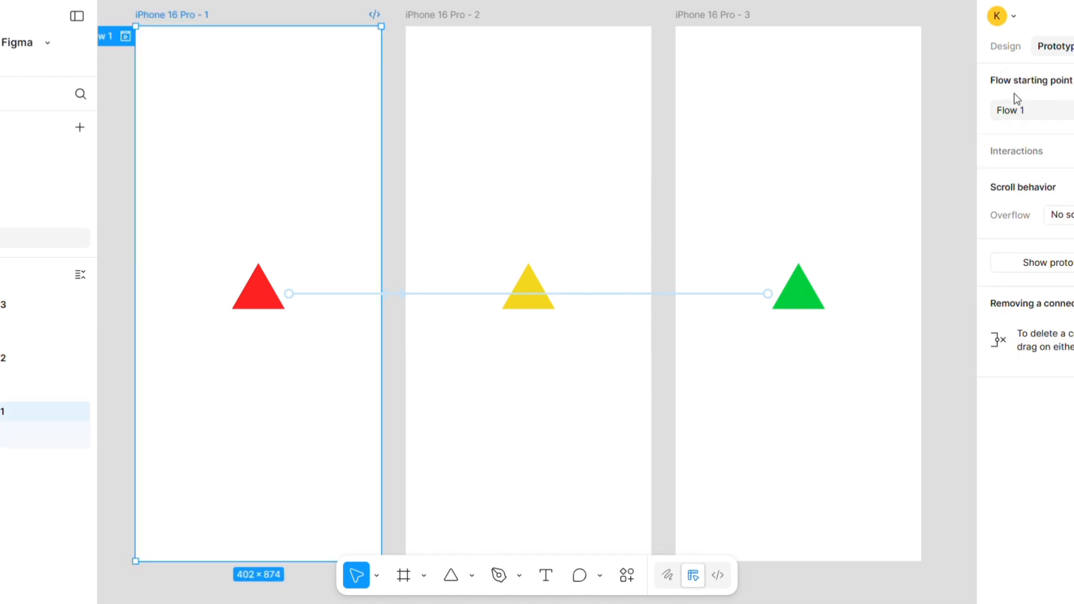
key("shift+space")
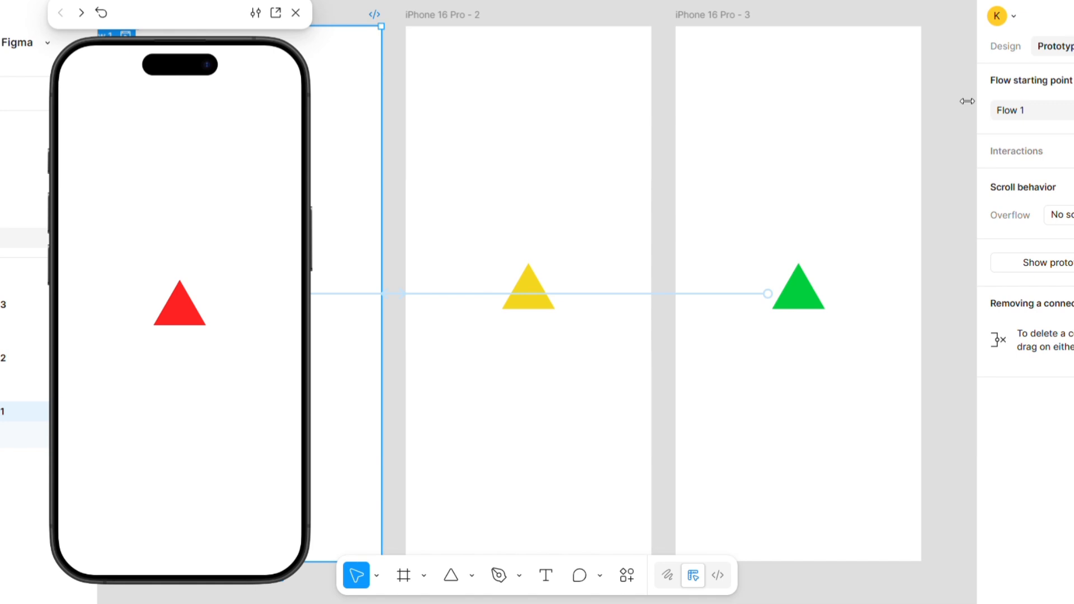
left_click(191, 311)
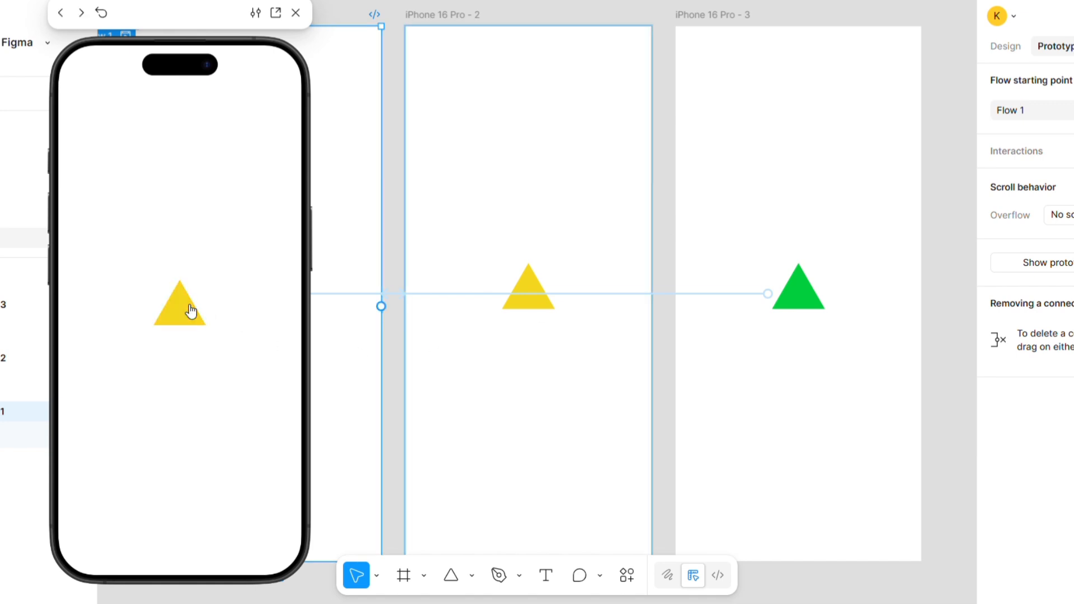
left_click(192, 314)
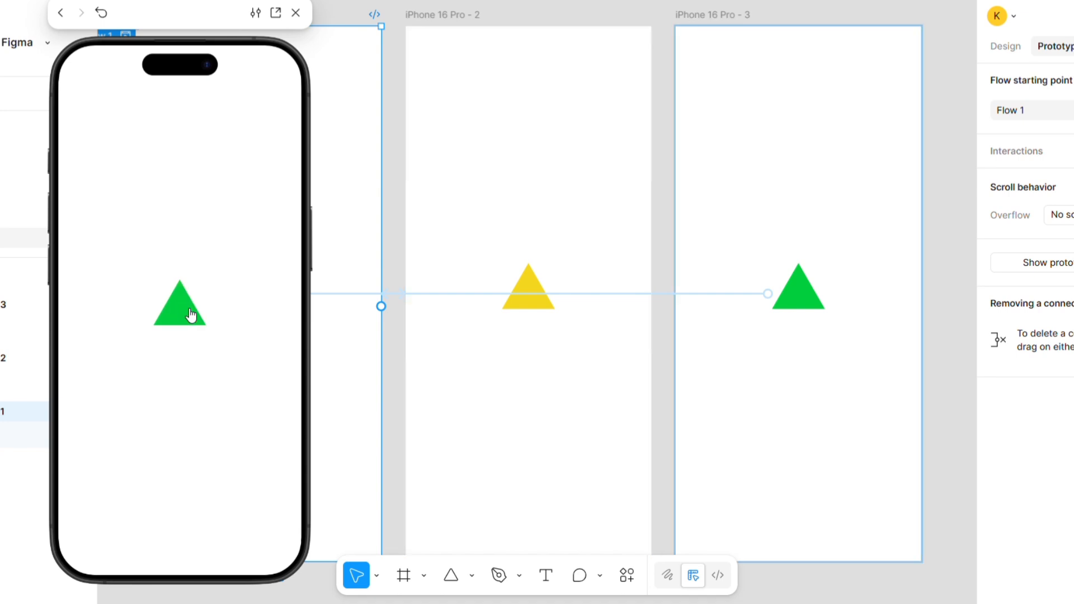
left_click(191, 313)
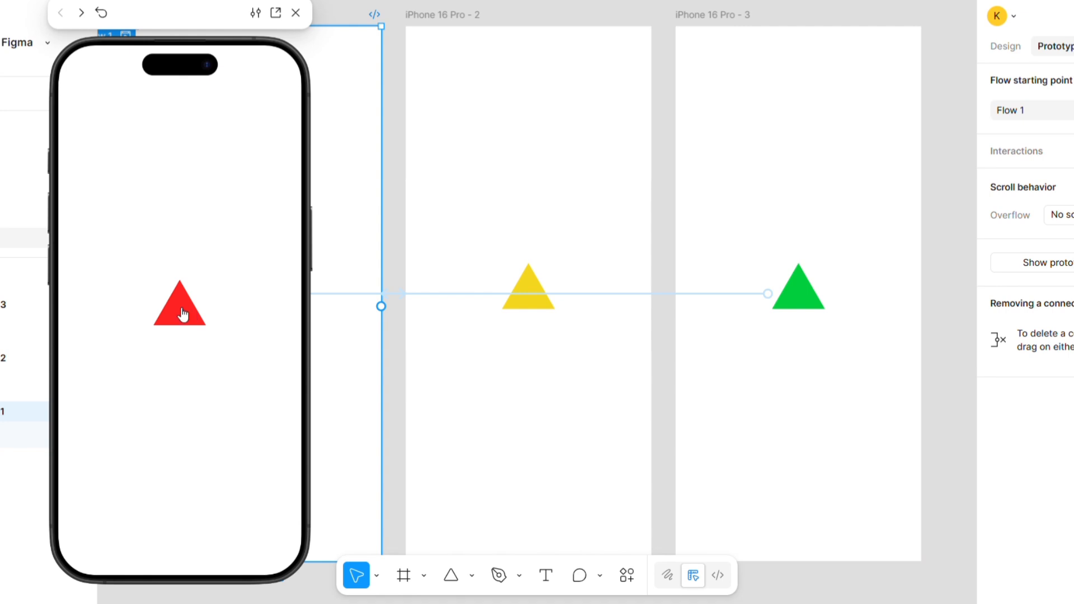
left_click(188, 313)
left_click(183, 314)
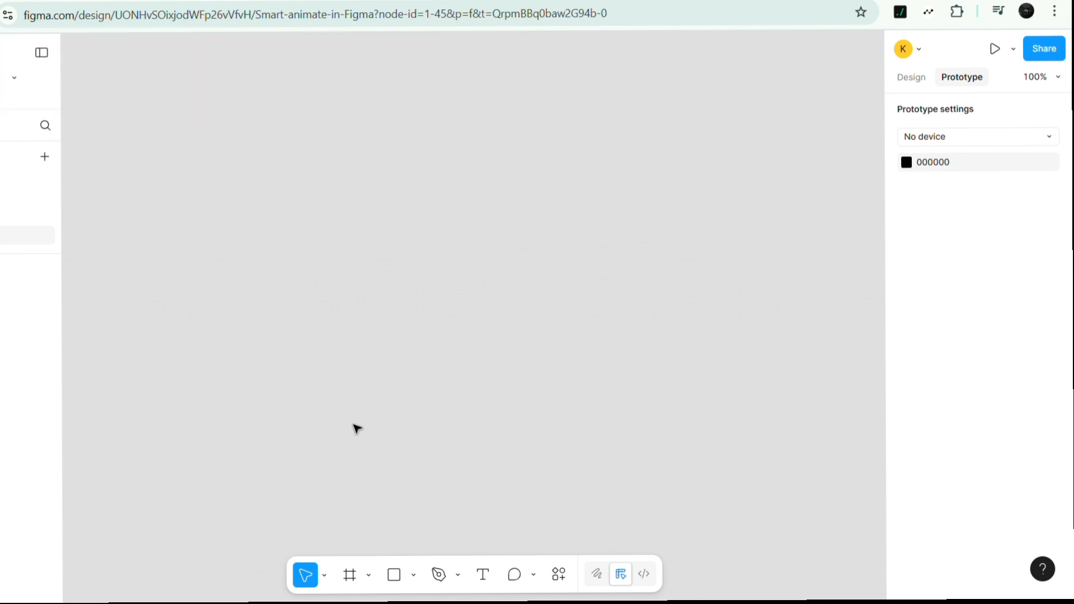
Step: Add an iPhone 16 Pro frame to the empty page and shift it aside to leave room for copies
left_click(358, 576)
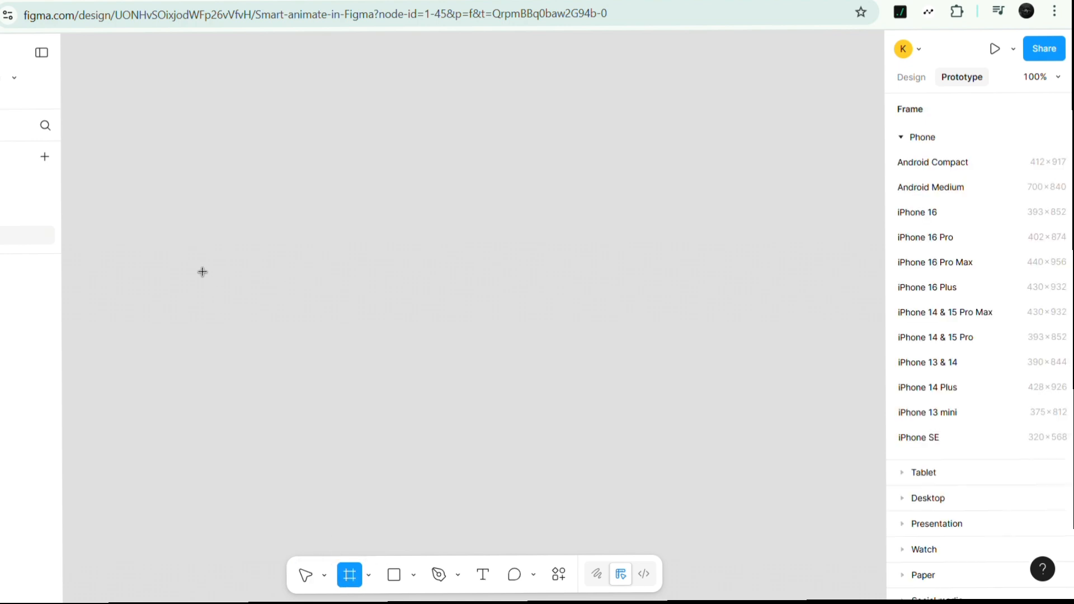
left_click(933, 237)
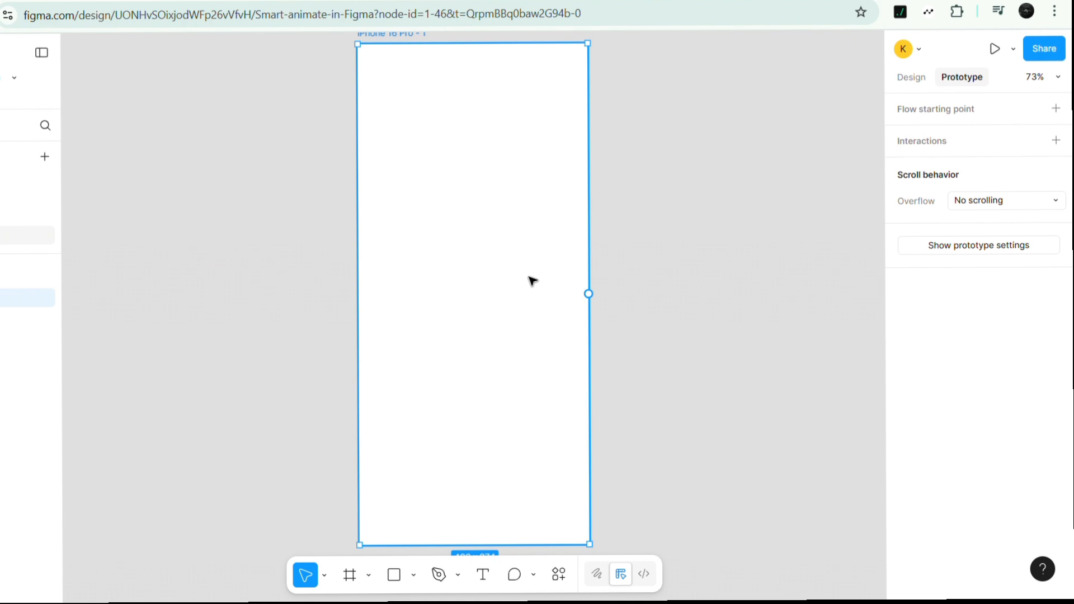
scroll(532, 280, "down", 3)
scroll(532, 280, "up", 2)
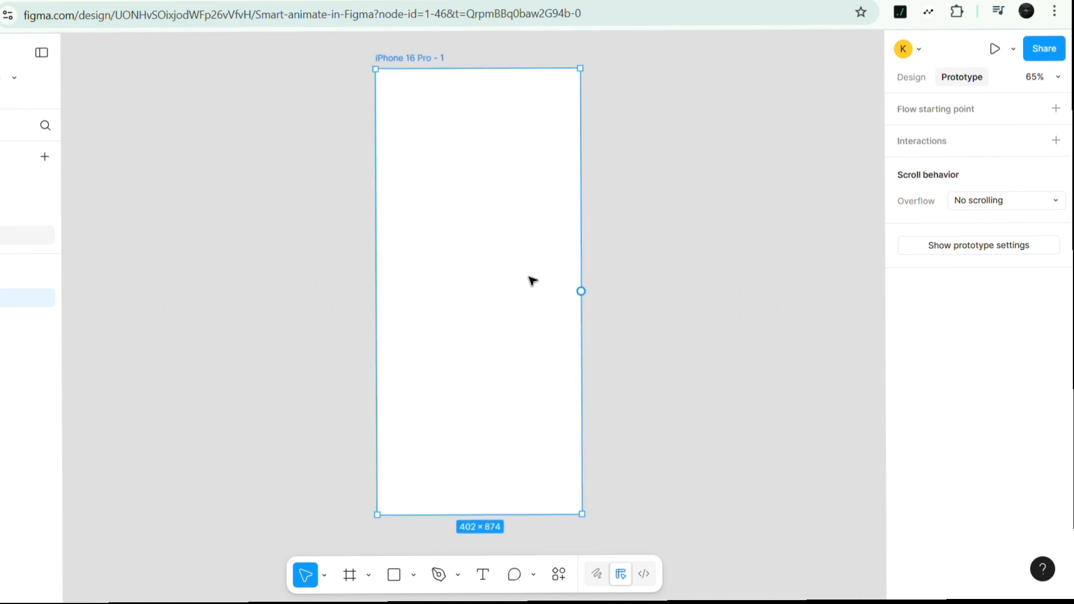
left_click_drag(532, 280, 340, 290)
Step: Place a 100 × 100 square in the iPhone 16 Pro - 1 frame and centre it horizontally and vertically
left_click(906, 78)
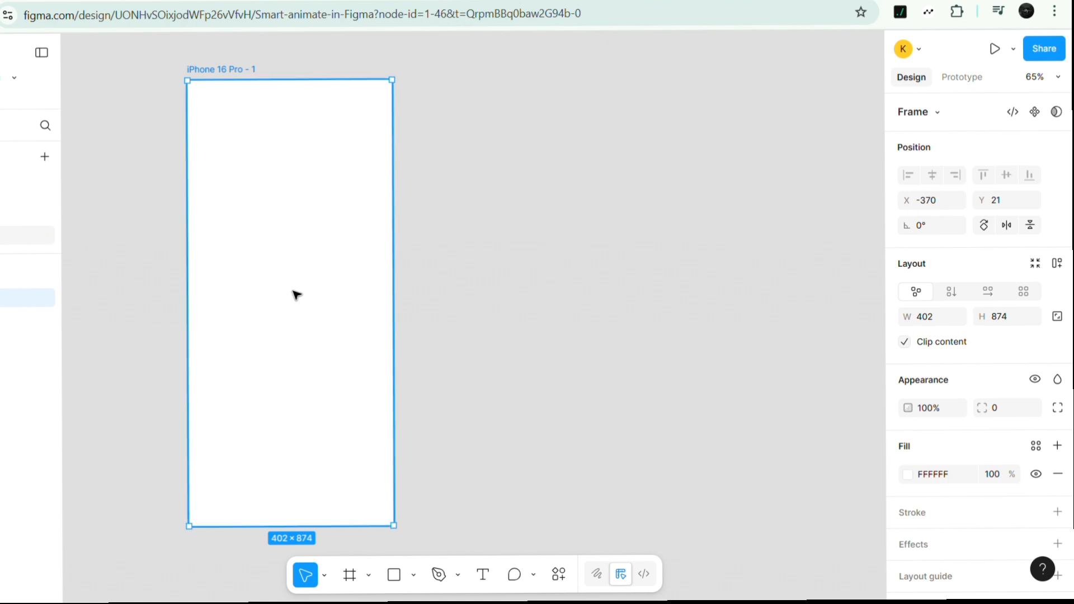
left_click(394, 574)
left_click(261, 406)
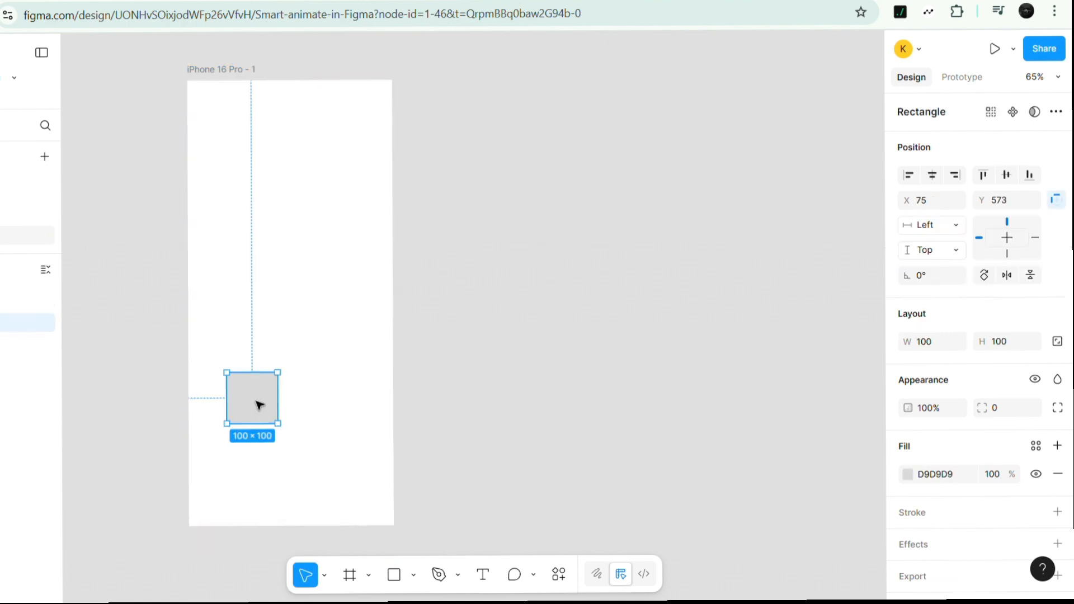
left_click_drag(266, 401, 302, 299)
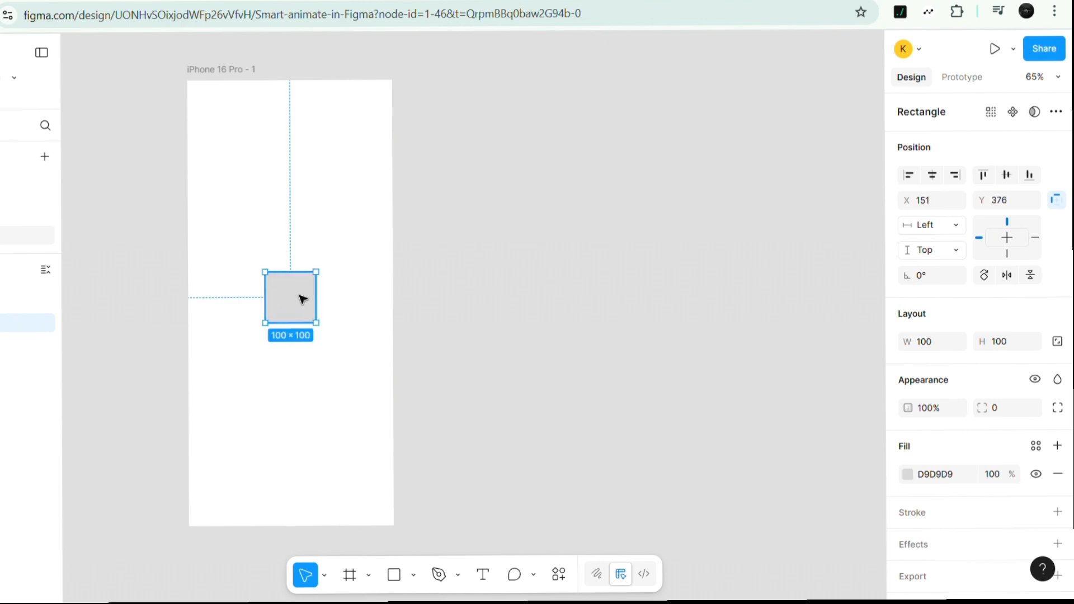
left_click(931, 175)
left_click(1006, 175)
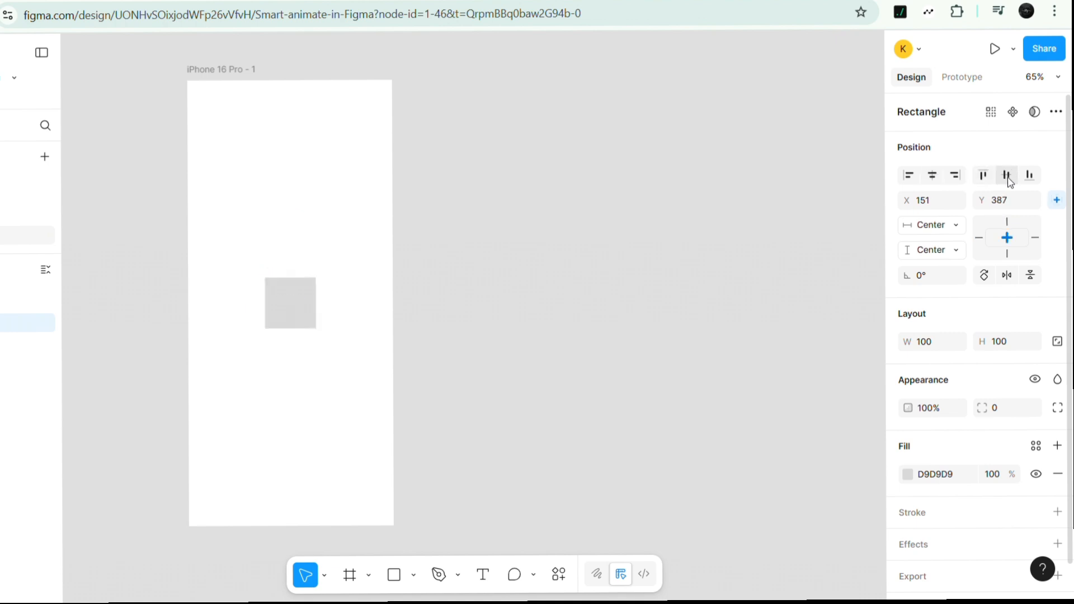
Step: Duplicate the iPhone 16 Pro - 1 frame twice to get three frames side by side
left_click(237, 80)
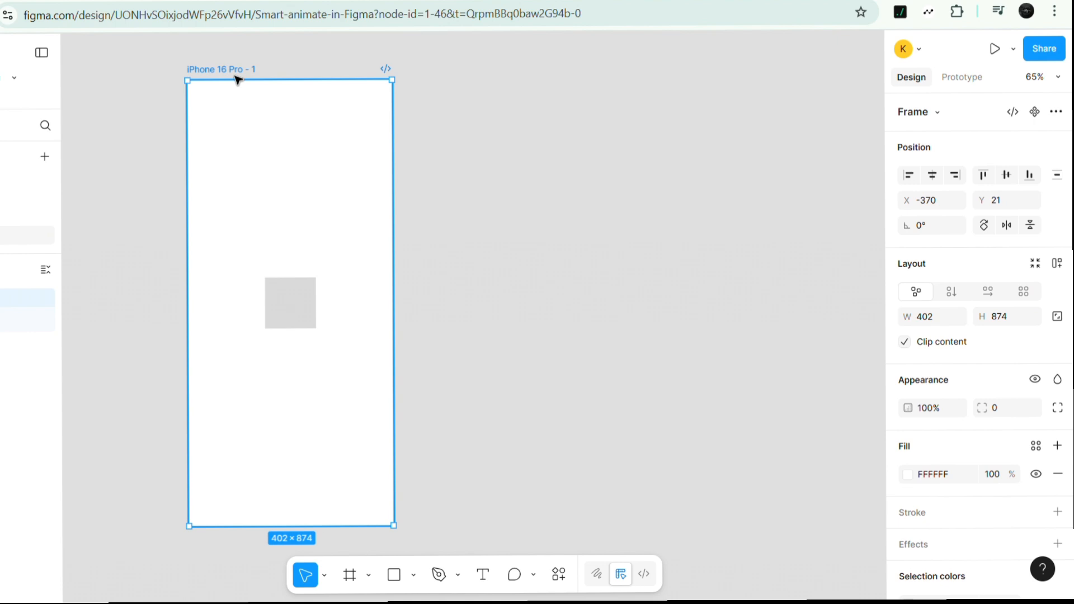
key("ctrl+d")
key("ctrl+d")
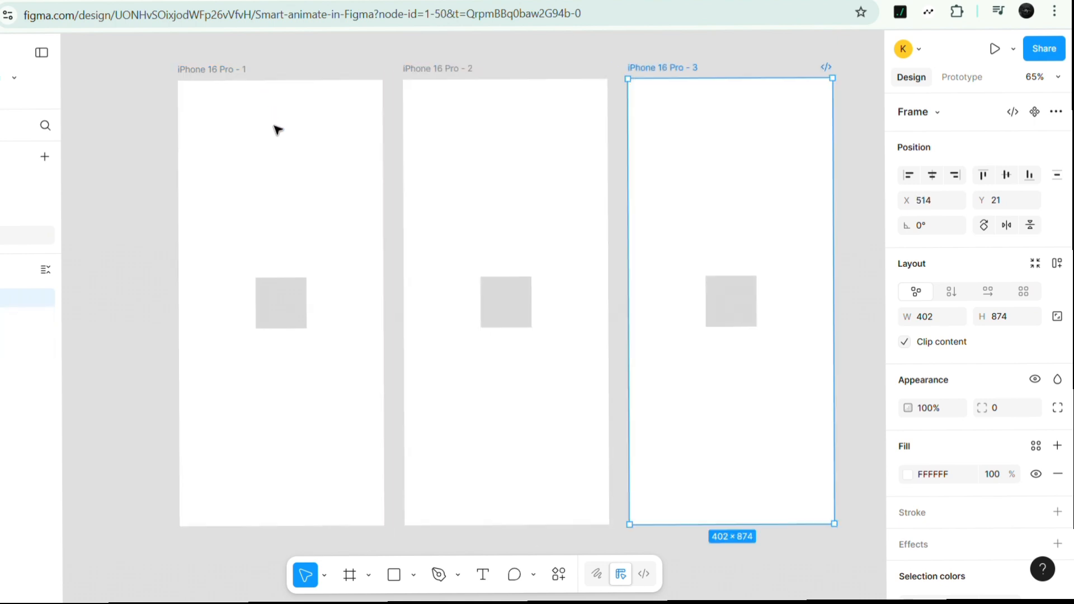
Step: Move the square up to about Y 86 in the iPhone 16 Pro - 2 frame and down to about Y 679 in the iPhone 16 Pro - 3 frame
left_click_drag(513, 302, 510, 148)
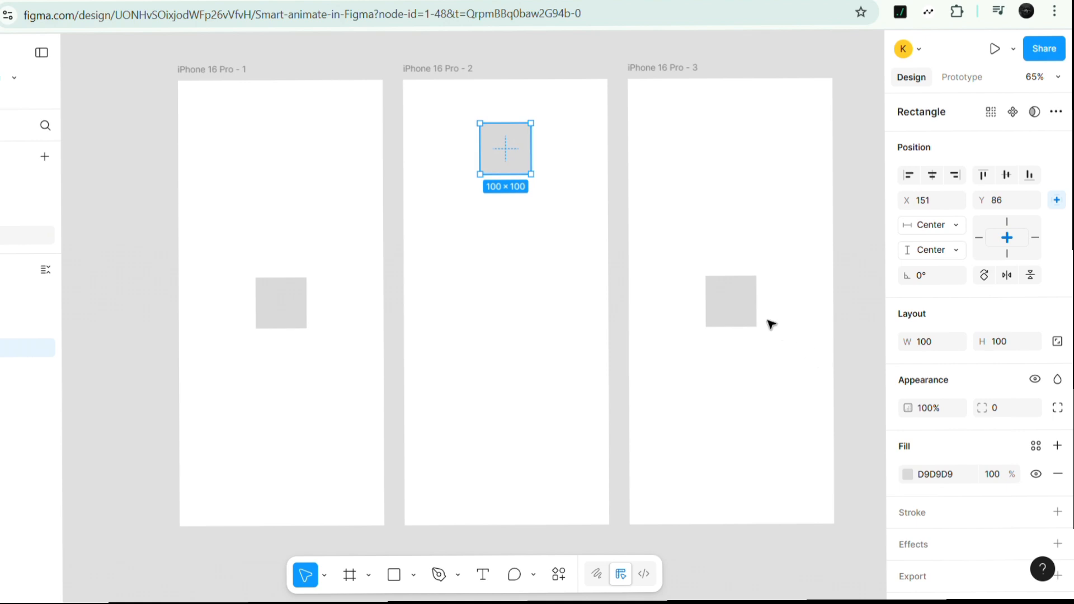
left_click_drag(735, 306, 737, 455)
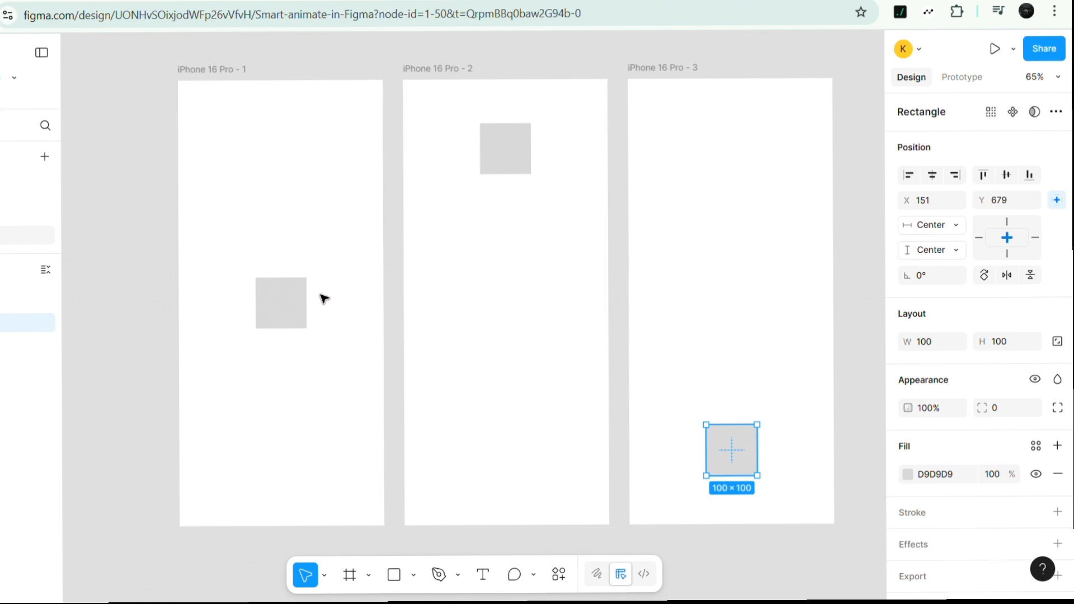
Step: Change the fill of the square in the iPhone 16 Pro - 1 frame to red FF3434
left_click(287, 300)
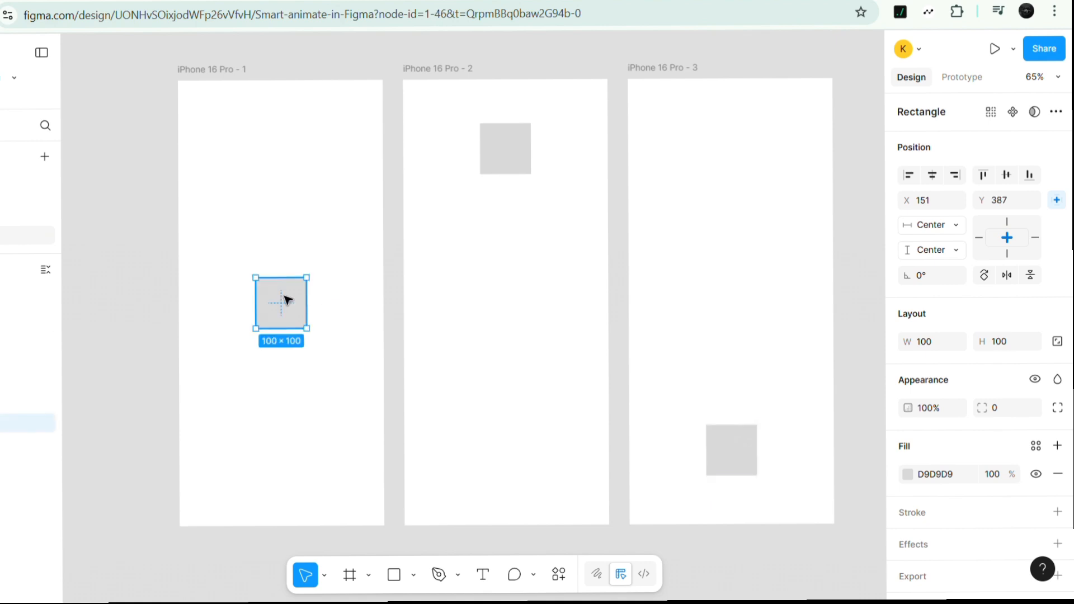
left_click(907, 474)
left_click(840, 278)
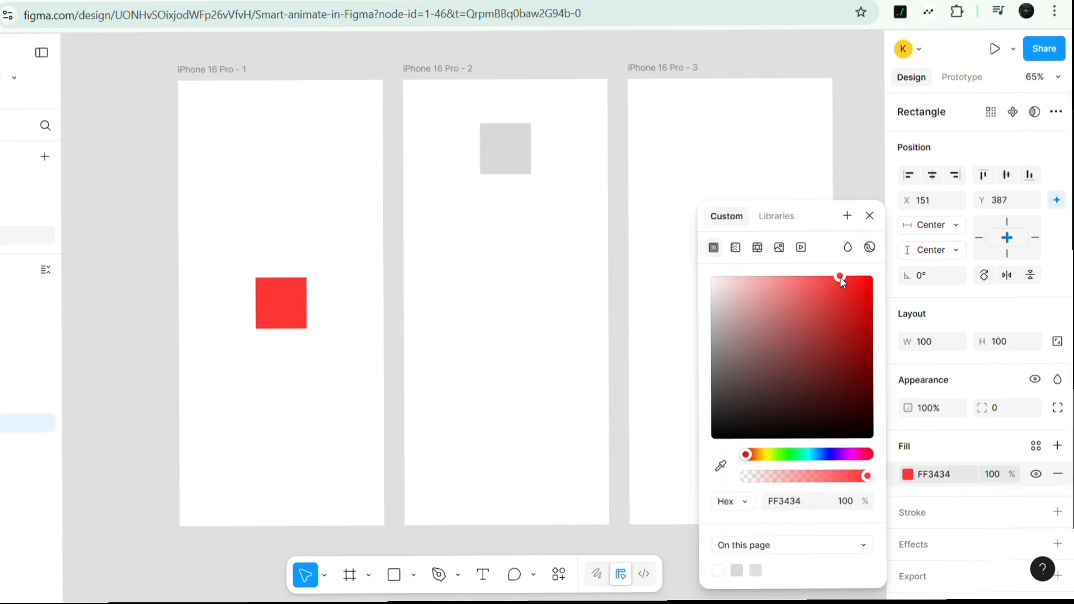
left_click(487, 294)
Step: Fill the squares in the iPhone 16 Pro - 2 and iPhone 16 Pro - 3 frames with the red sampled from the first square
left_click(506, 162)
left_click(907, 475)
left_click(719, 466)
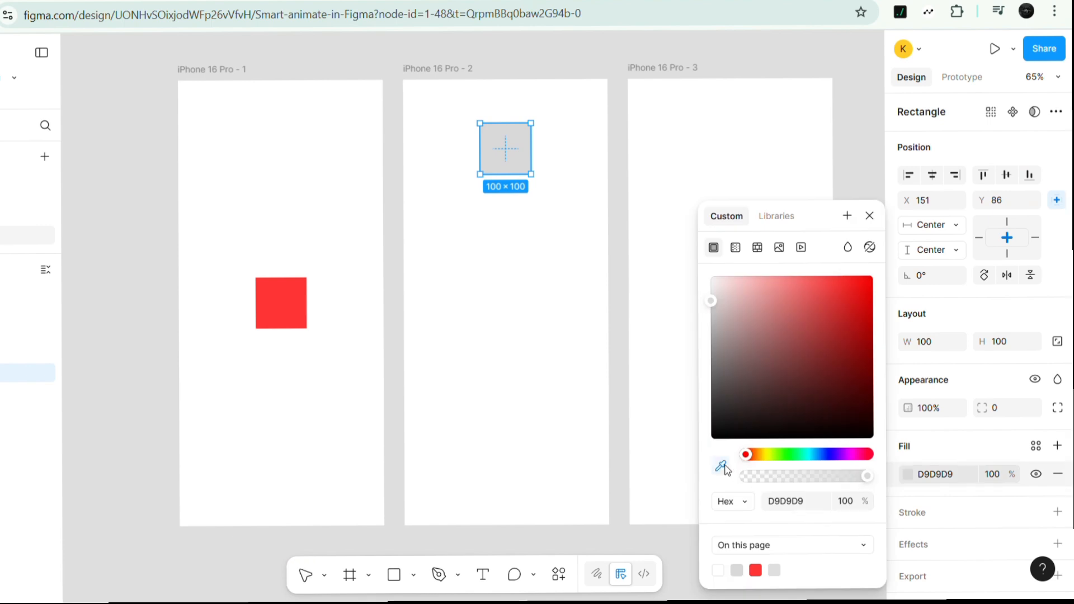
left_click(285, 305)
left_click(730, 450)
left_click(907, 474)
left_click(716, 465)
left_click(283, 307)
left_click(582, 343)
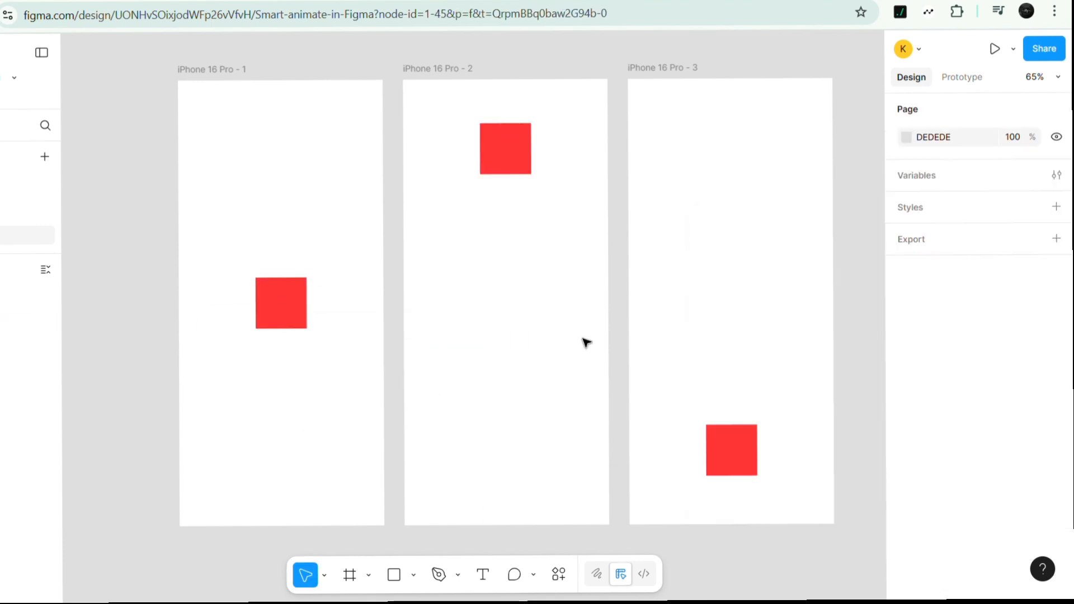
Step: Connect the iPhone 16 Pro - 1 frame to iPhone 16 Pro - 2 with an on-tap interaction using Smart animate, the Quick curve and 600ms
left_click(234, 78)
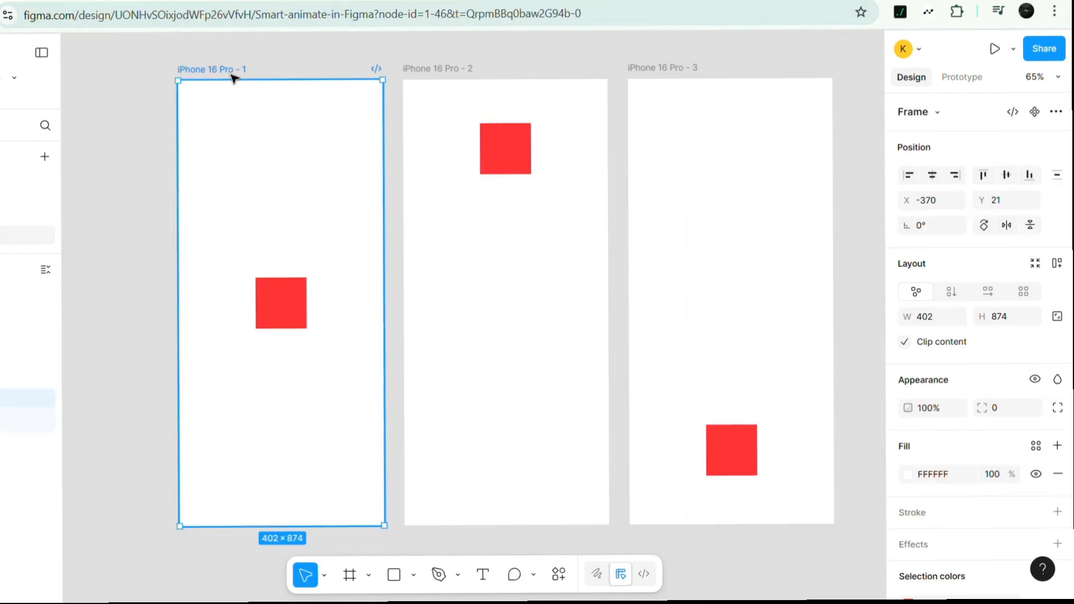
left_click(961, 81)
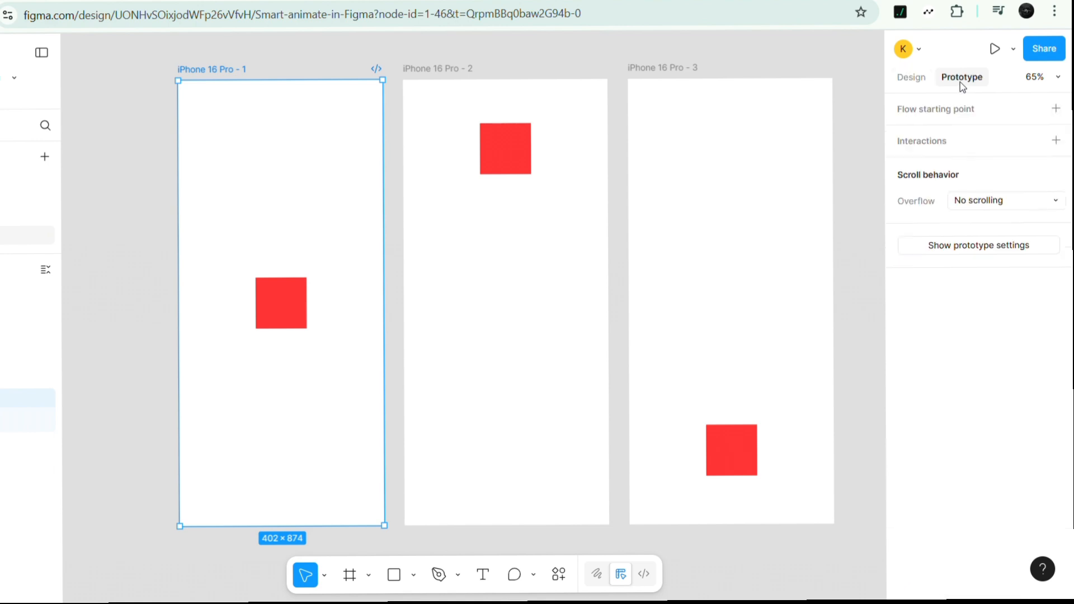
mouse_move(395, 329)
left_click_drag(385, 303, 415, 301)
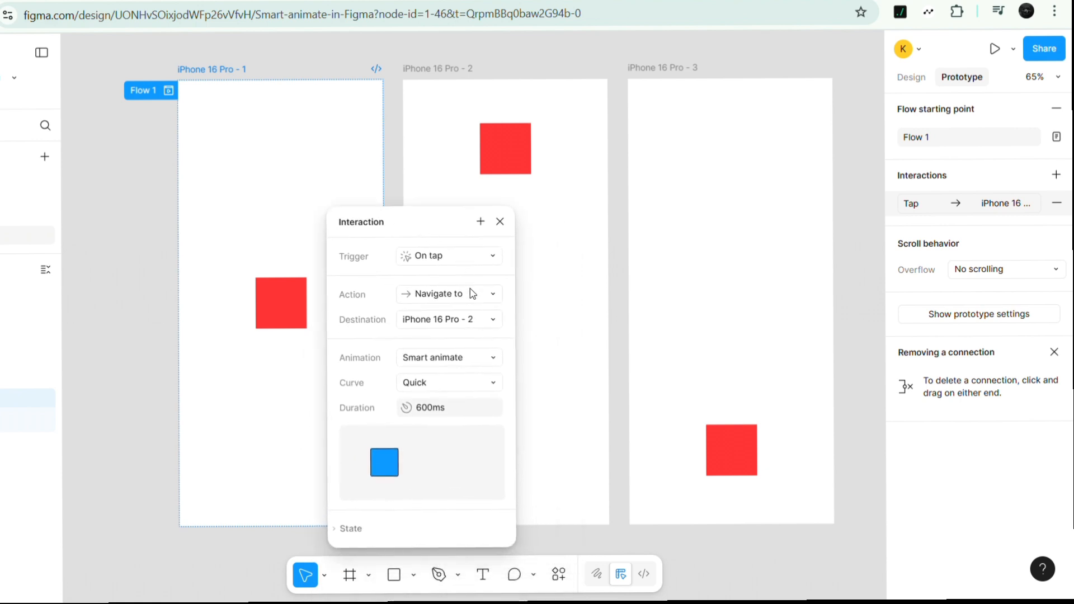
left_click(477, 383)
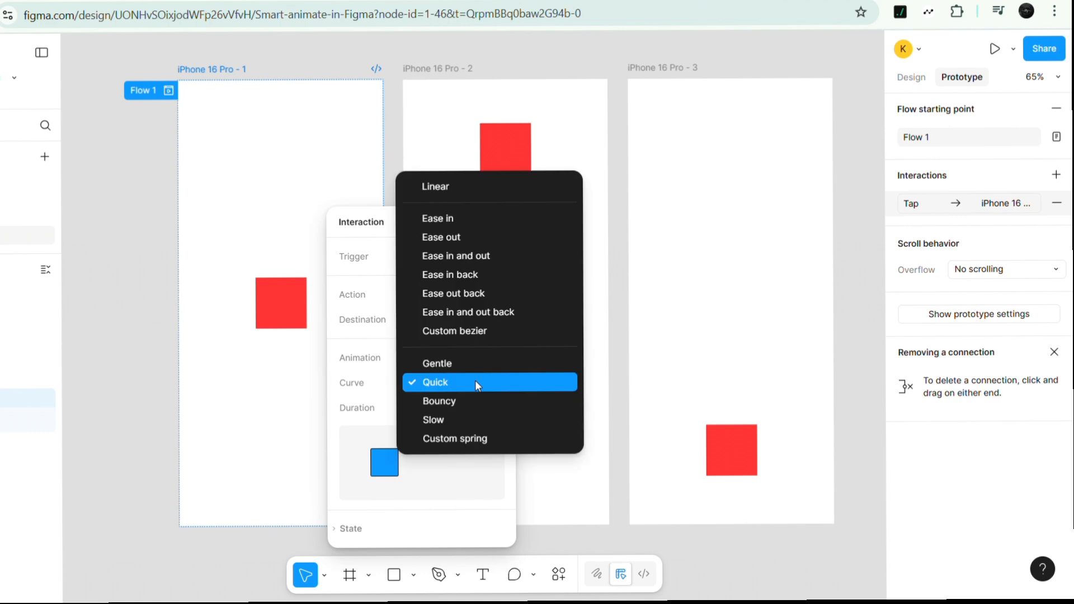
left_click(470, 383)
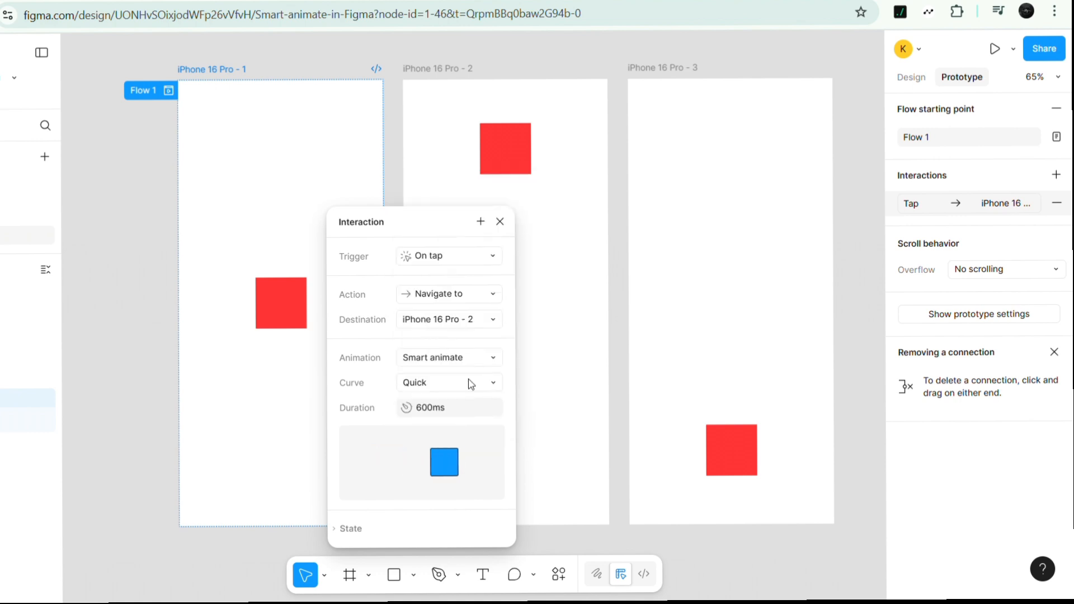
left_click(625, 187)
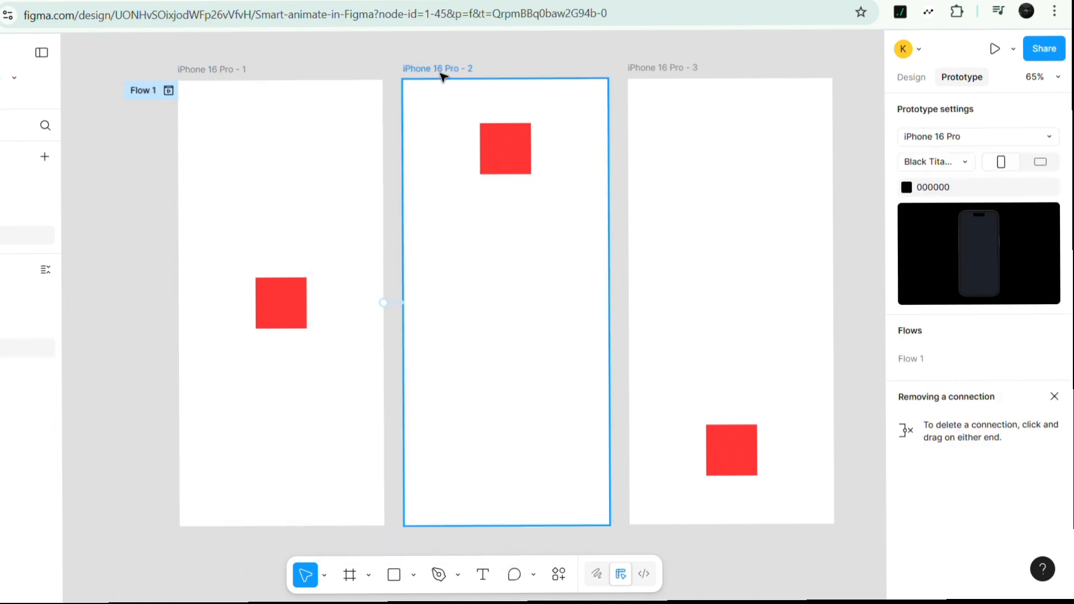
Step: Connect the iPhone 16 Pro - 2 frame to iPhone 16 Pro - 3 with an on-tap interaction using Smart animate and the Quick curve
left_click(428, 70)
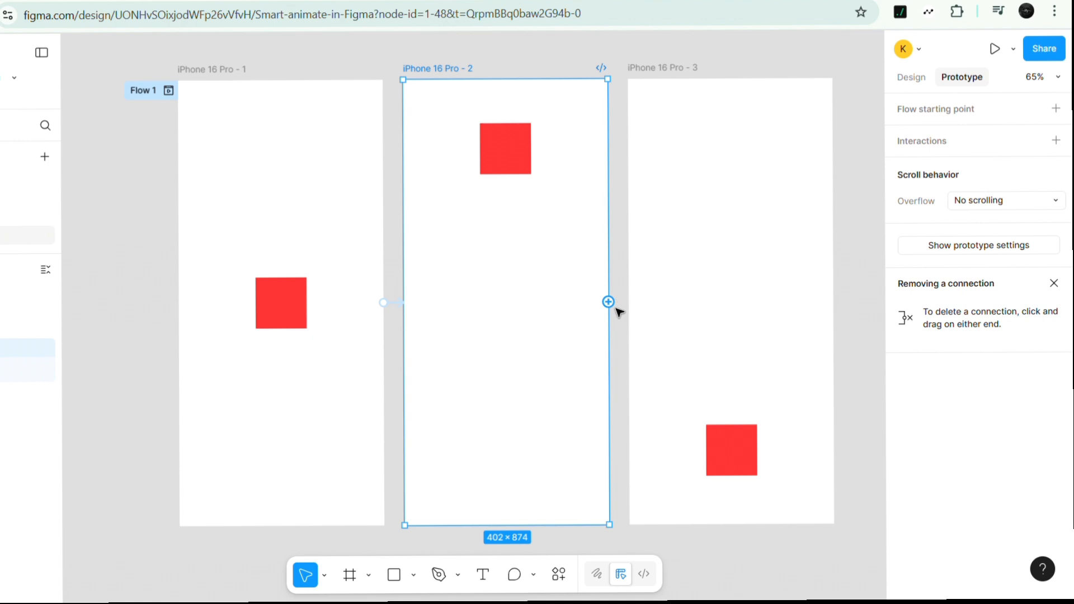
left_click_drag(609, 302, 643, 306)
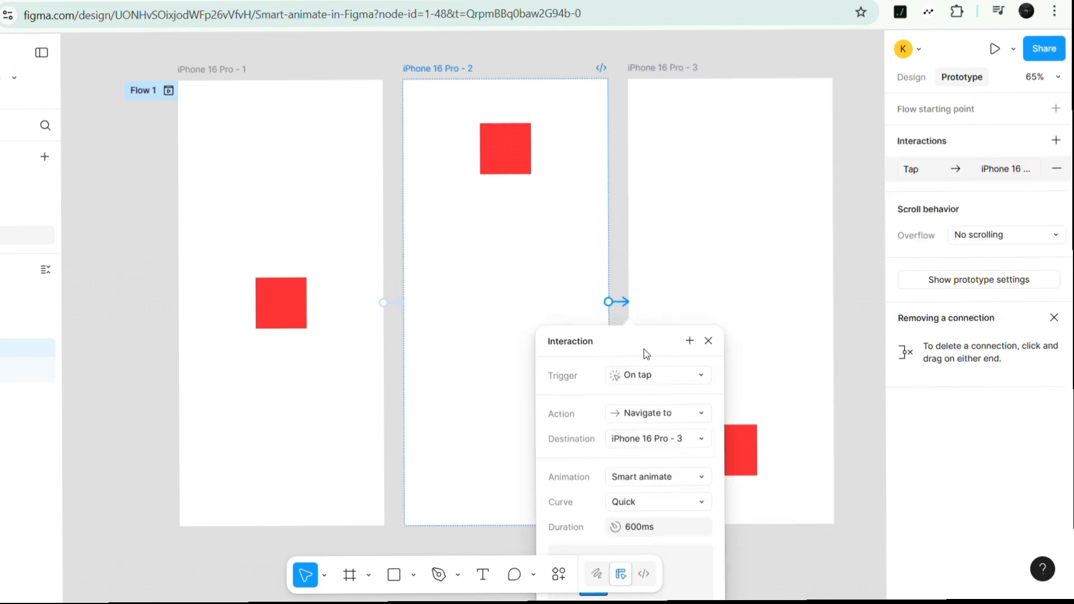
left_click_drag(646, 350, 750, 242)
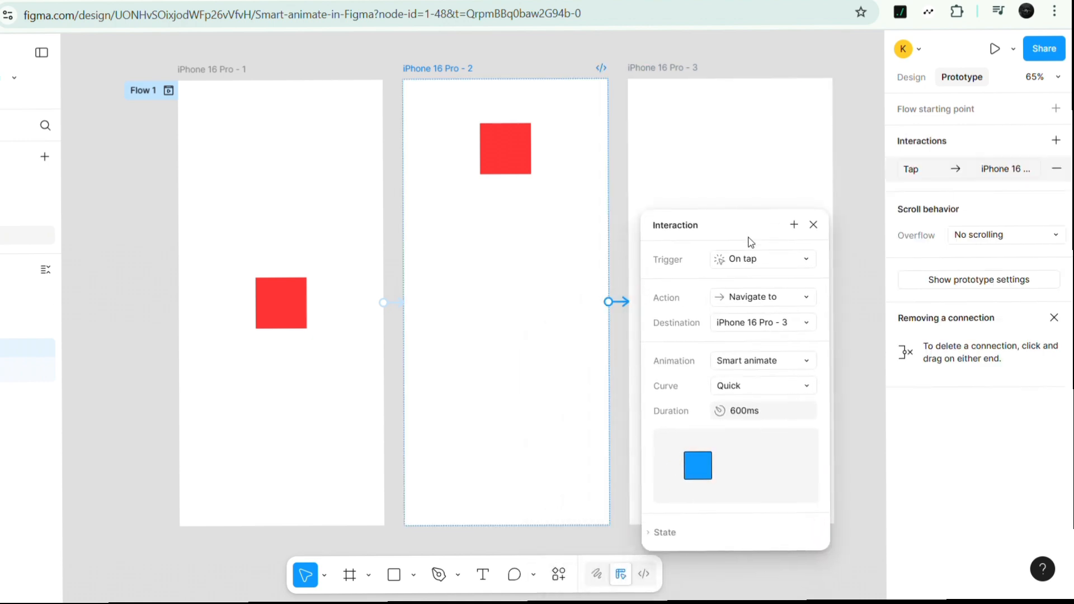
Step: Set the curve of the on-tap Smart animate connection from iPhone 16 Pro - 2 to iPhone 16 Pro - 3 to Bouncy
left_click(792, 385)
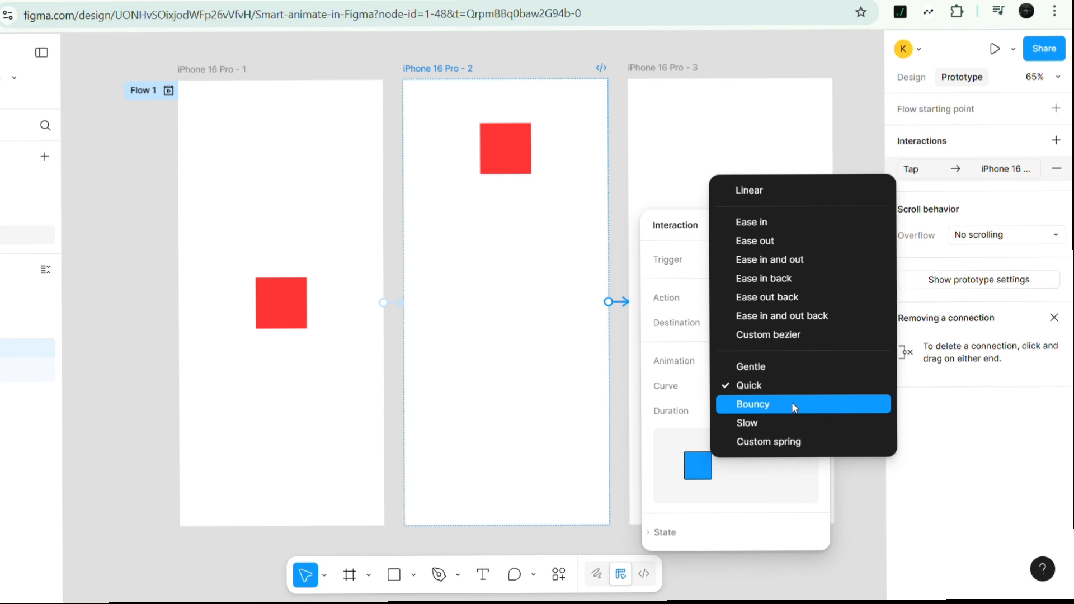
left_click(793, 405)
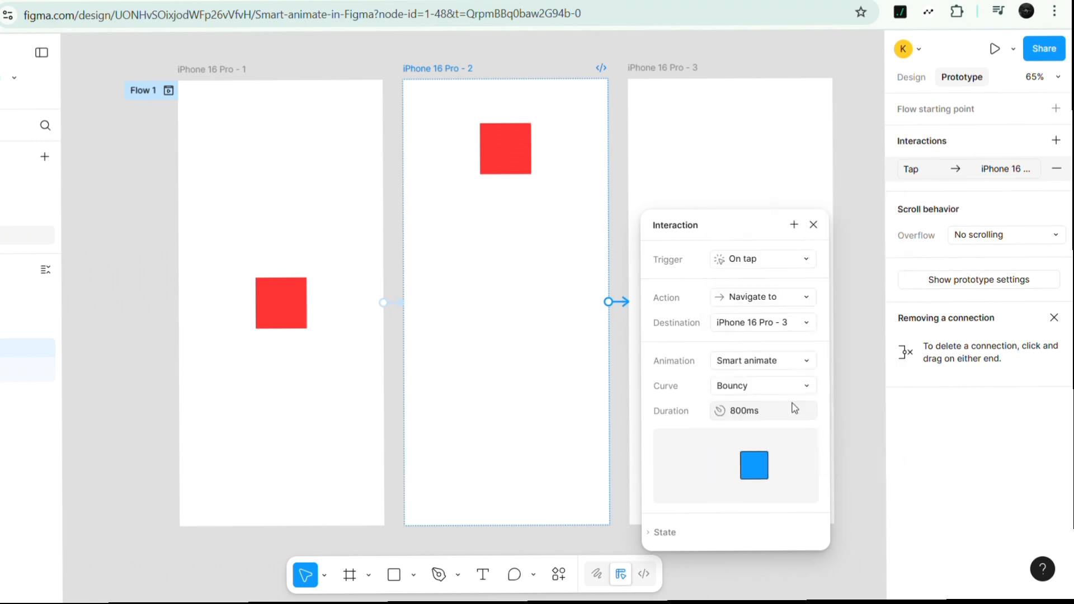
left_click(850, 348)
Step: Connect the iPhone 16 Pro - 3 frame back to iPhone 16 Pro - 1 with an on-tap interaction using Smart animate and the Gentle curve
left_click(692, 89)
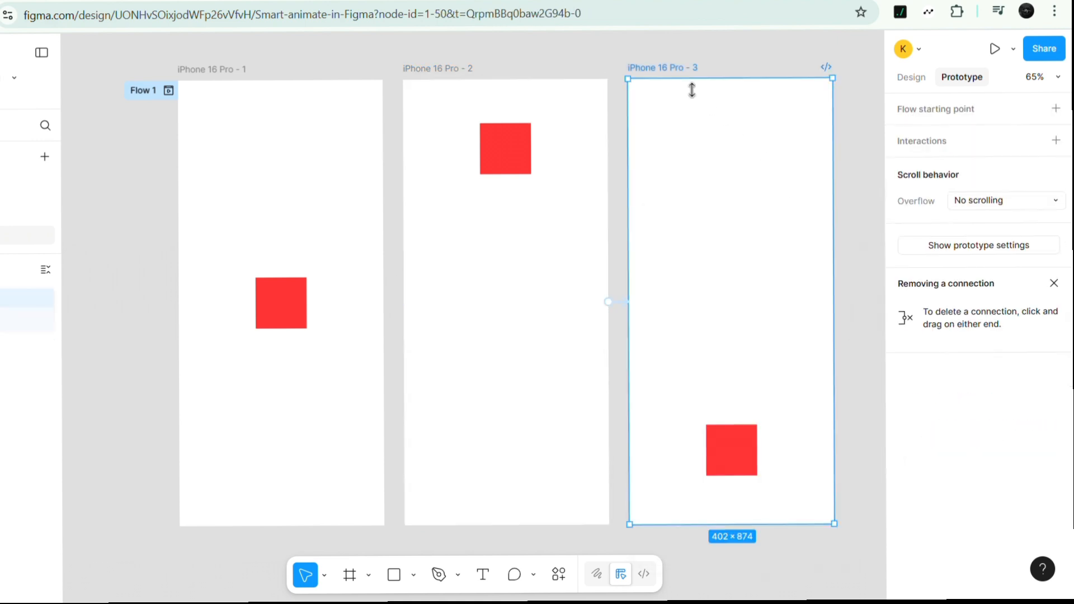
left_click_drag(630, 317, 378, 314)
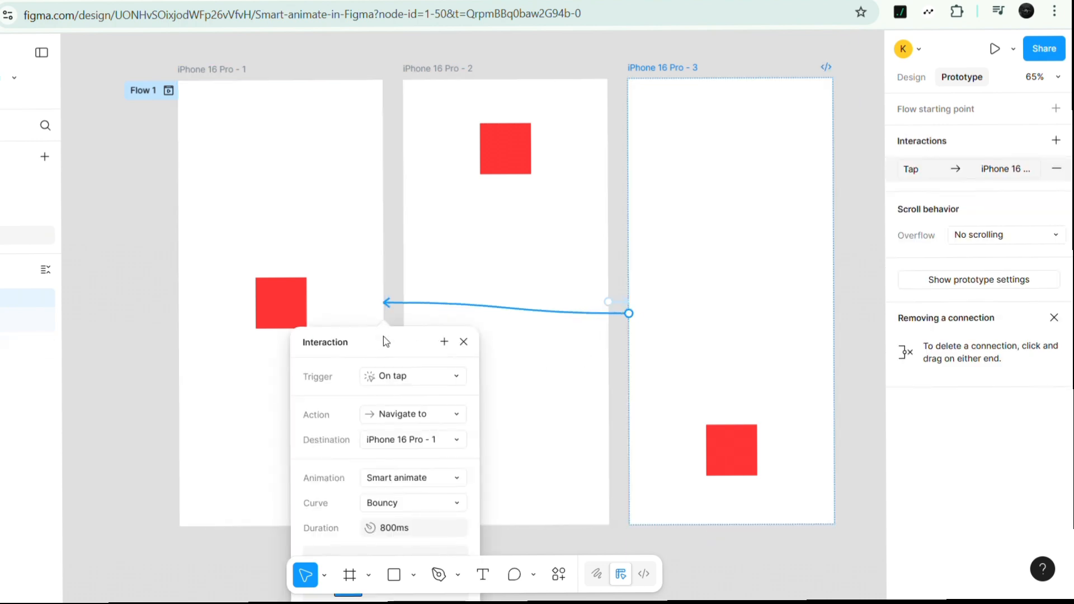
left_click(240, 364)
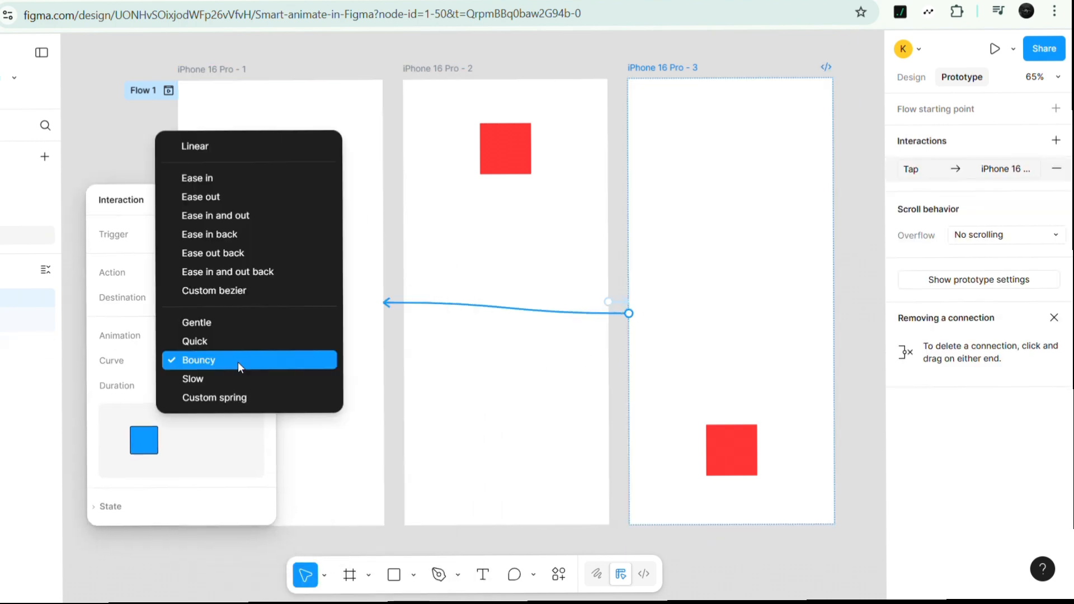
left_click(239, 319)
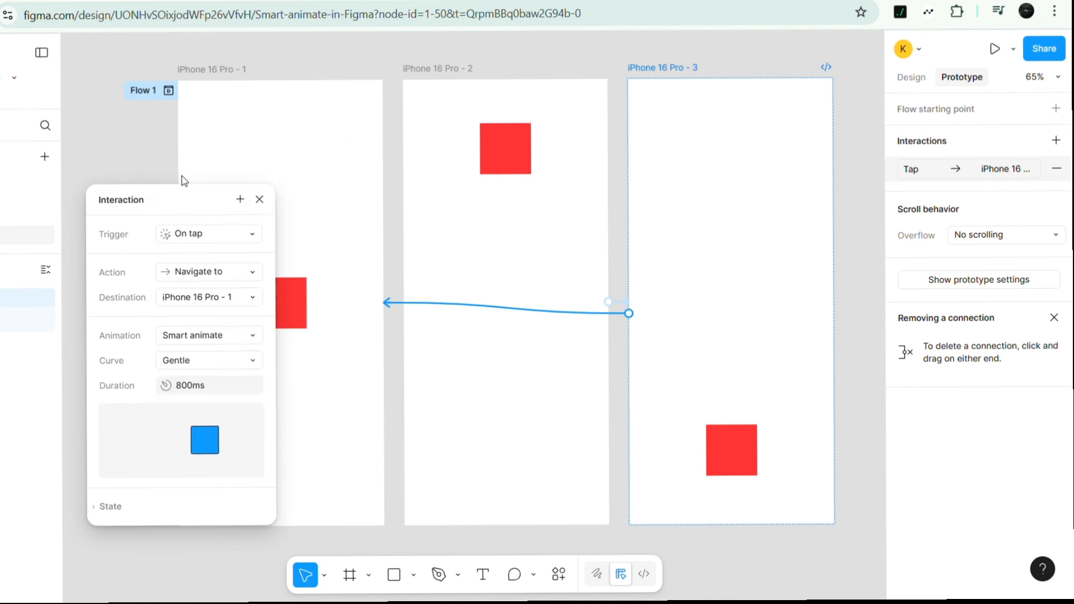
left_click(132, 159)
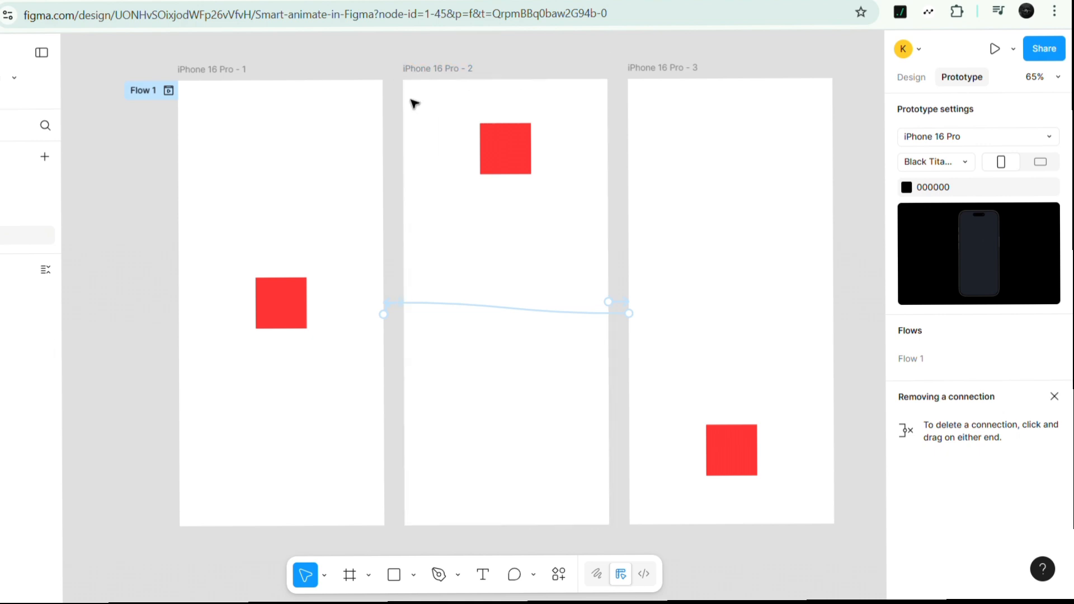
Step: Preview the position prototype from the iPhone 16 Pro - 1 frame, tapping the square repeatedly through all three positions, and close the preview
left_click(238, 70)
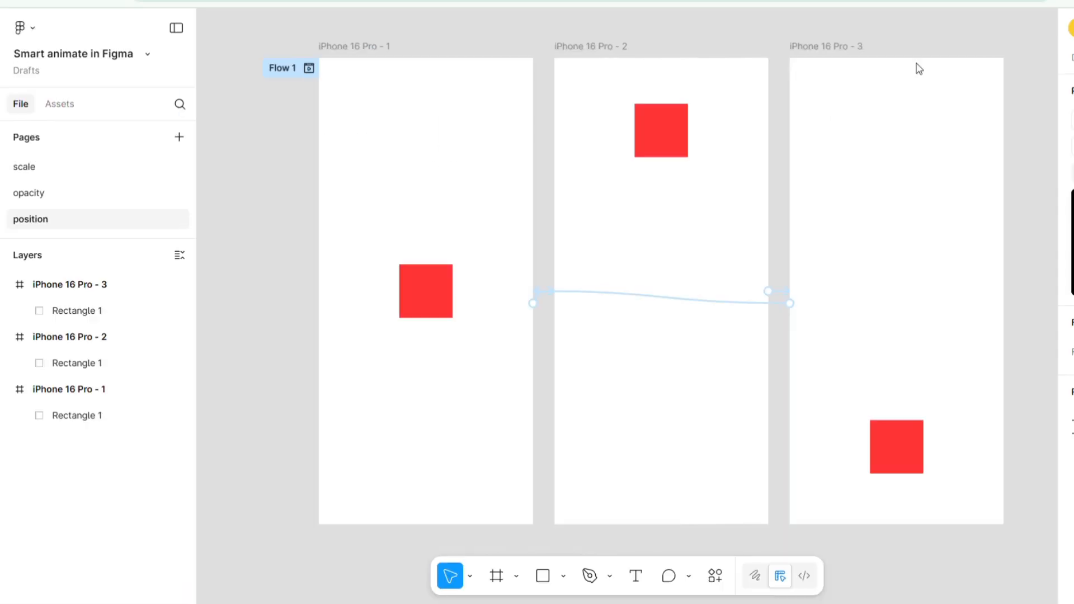
key("shift+space")
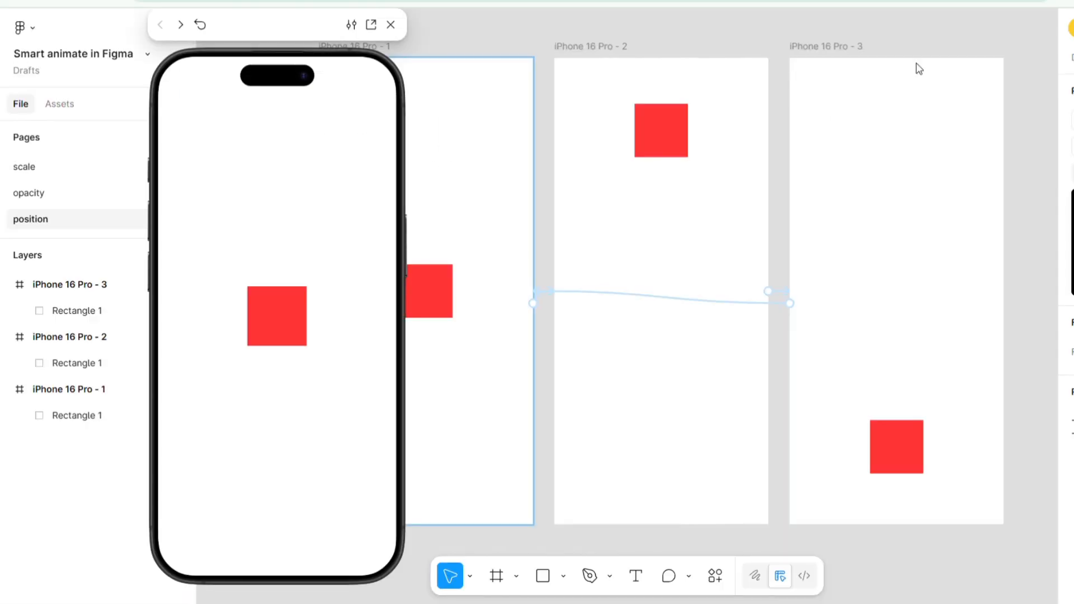
left_click(279, 311)
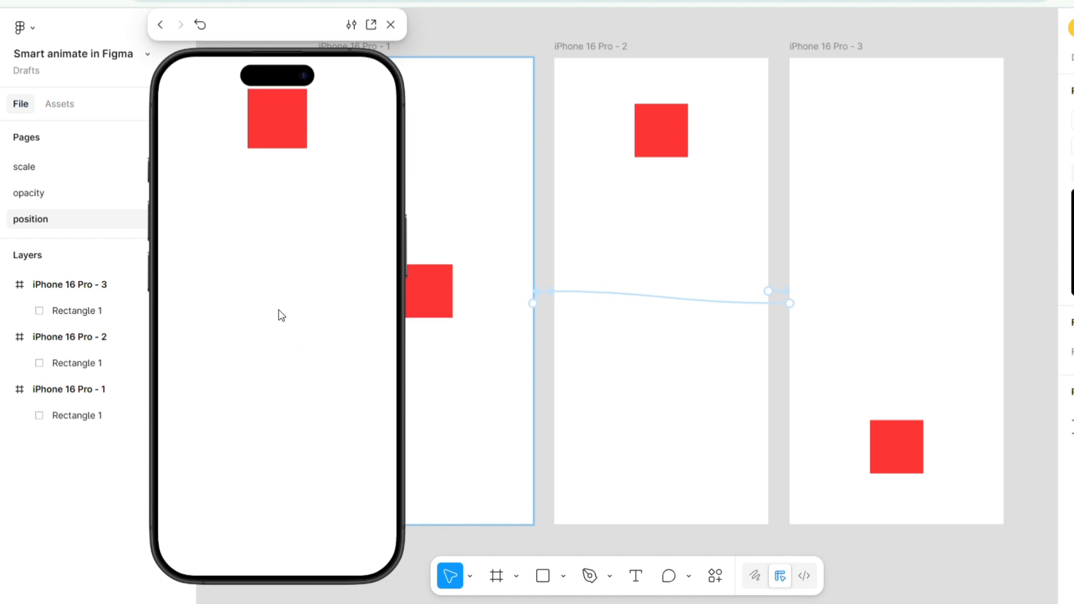
left_click(274, 124)
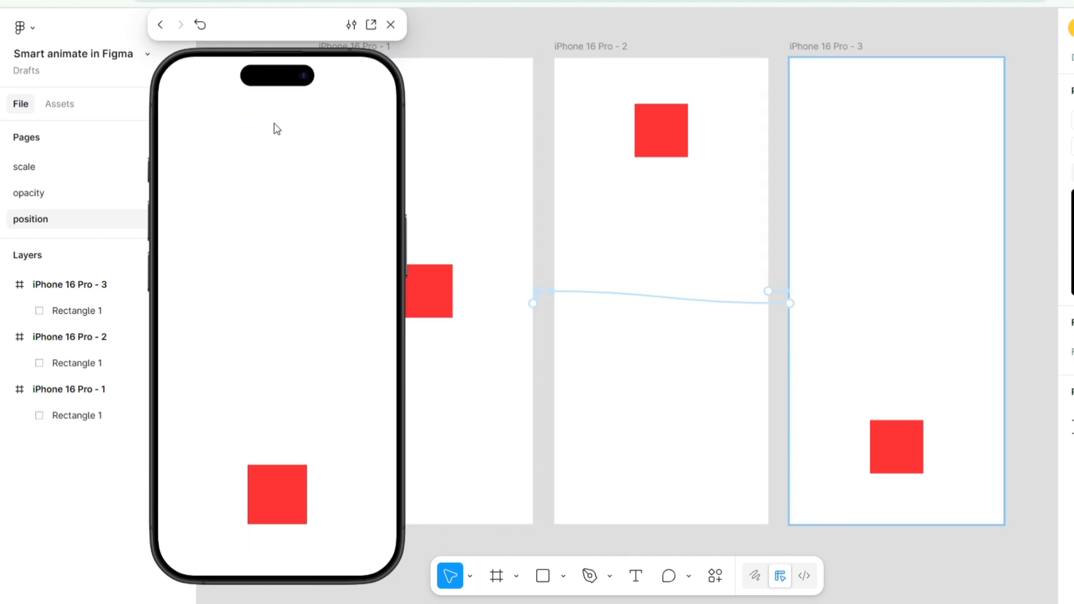
left_click(285, 499)
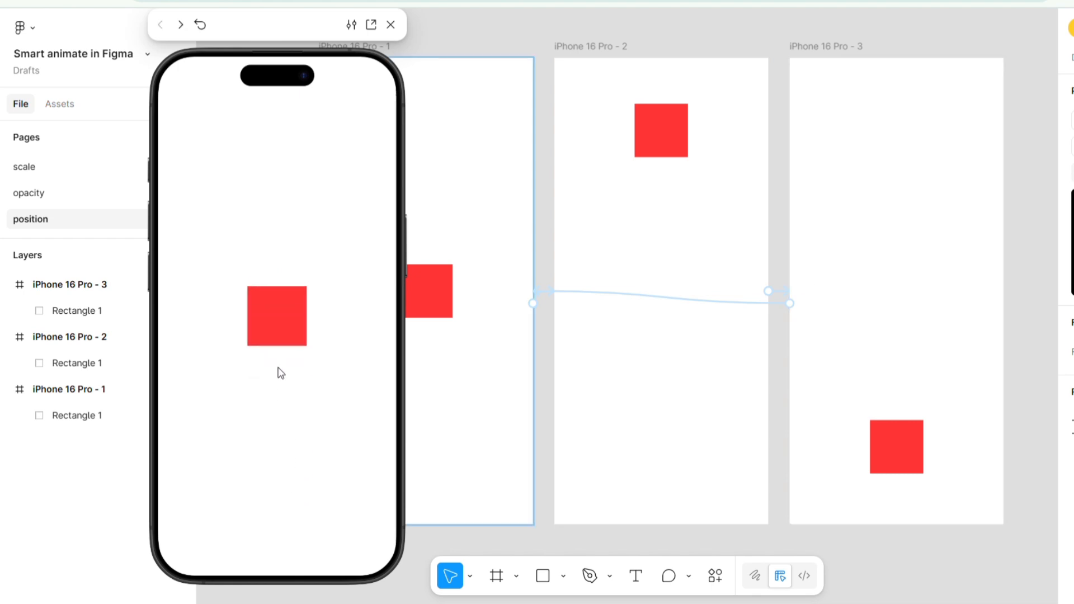
left_click(276, 333)
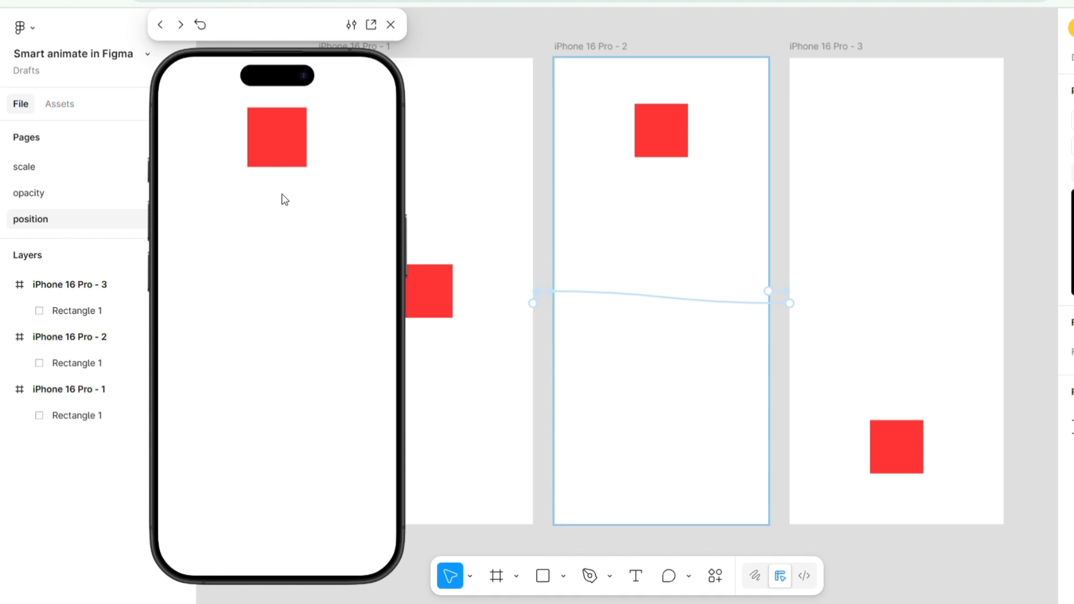
left_click(285, 137)
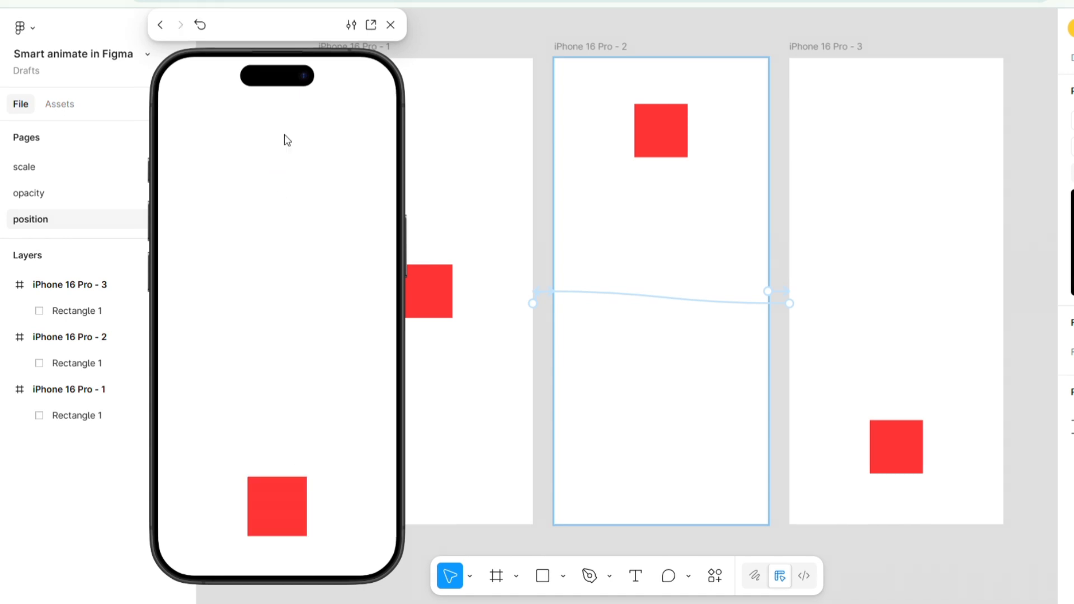
left_click(270, 487)
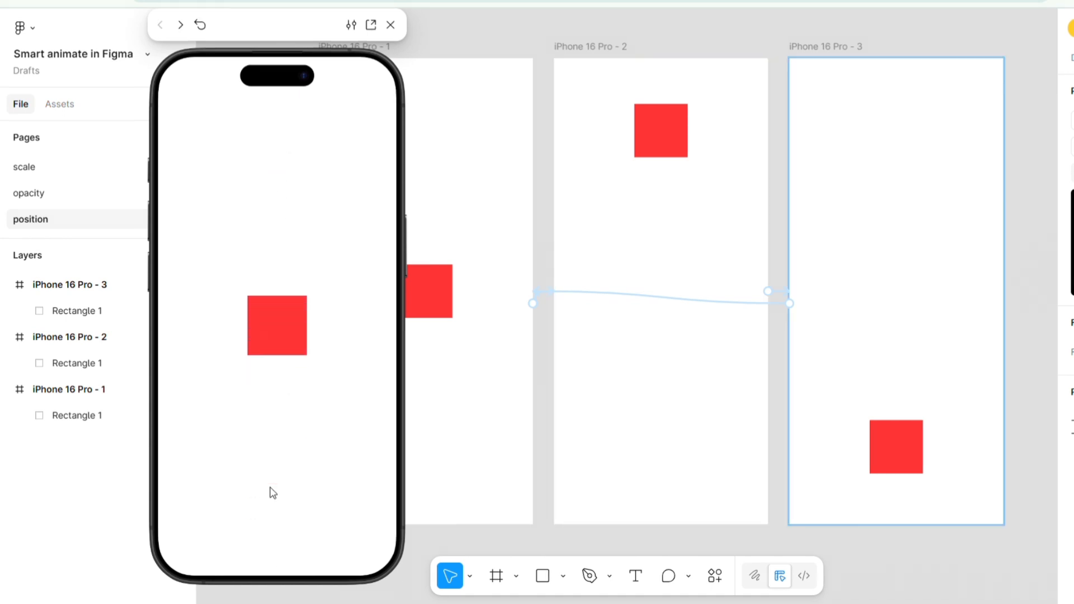
left_click(281, 328)
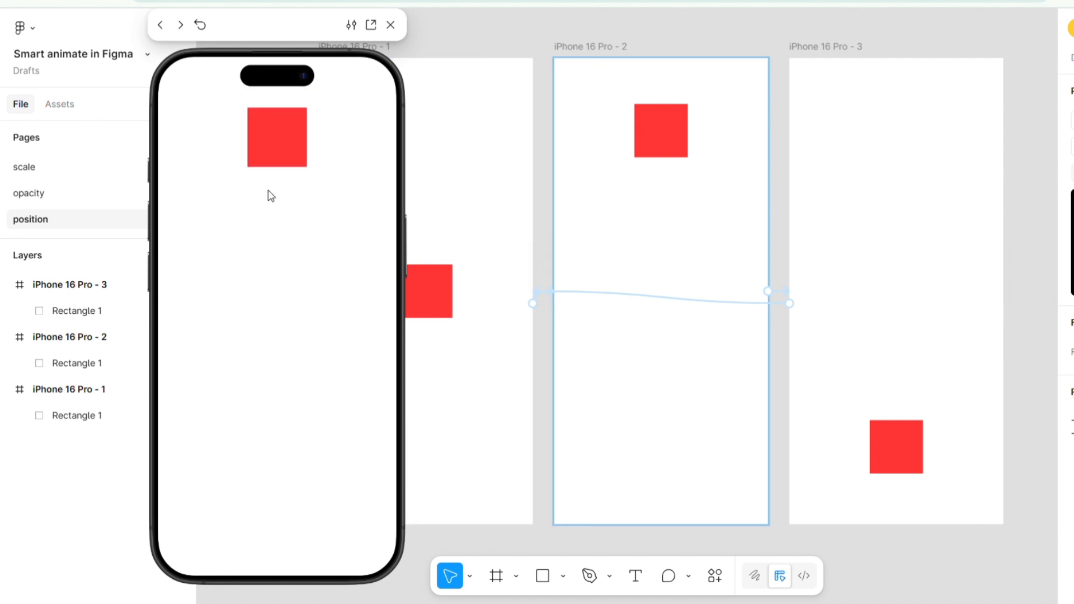
left_click(273, 158)
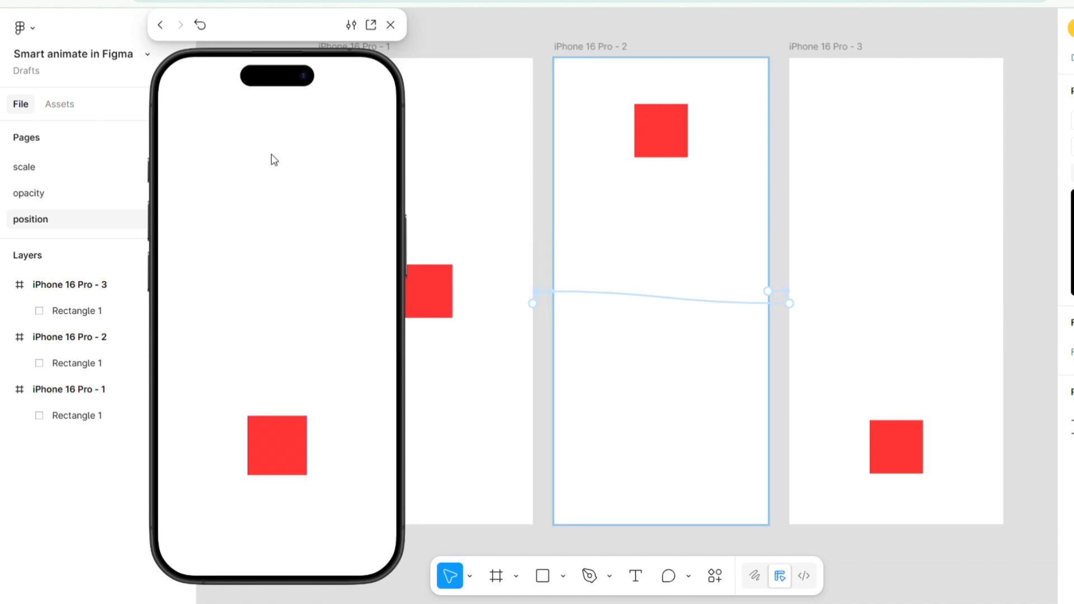
left_click(389, 25)
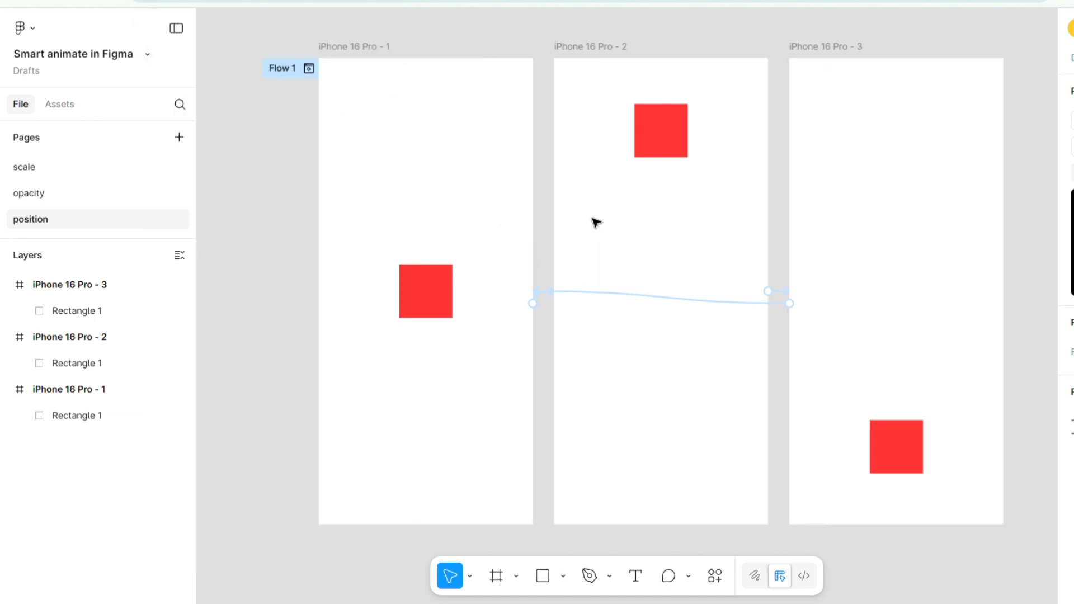
Step: Change the fill of the square in the iPhone 16 Pro - 2 frame to blue 343EFF
left_click(660, 155)
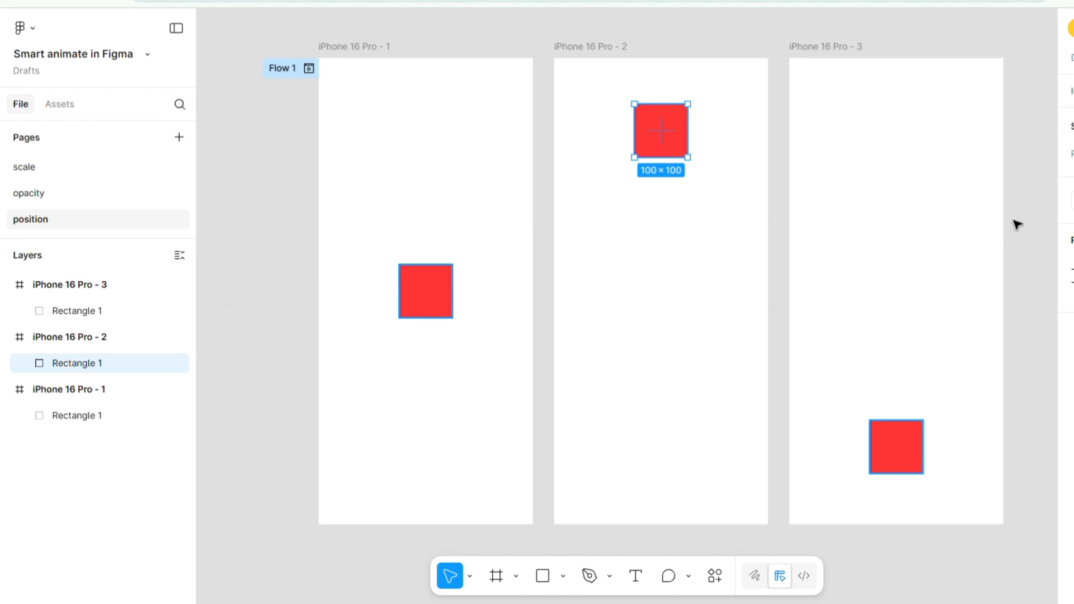
left_click(1070, 58)
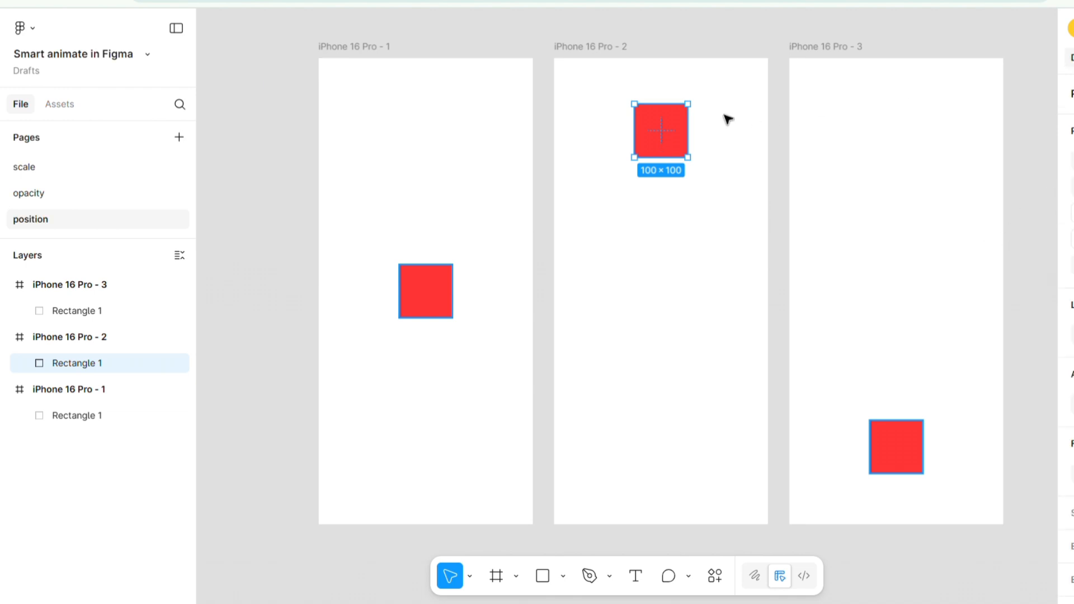
left_click(1072, 474)
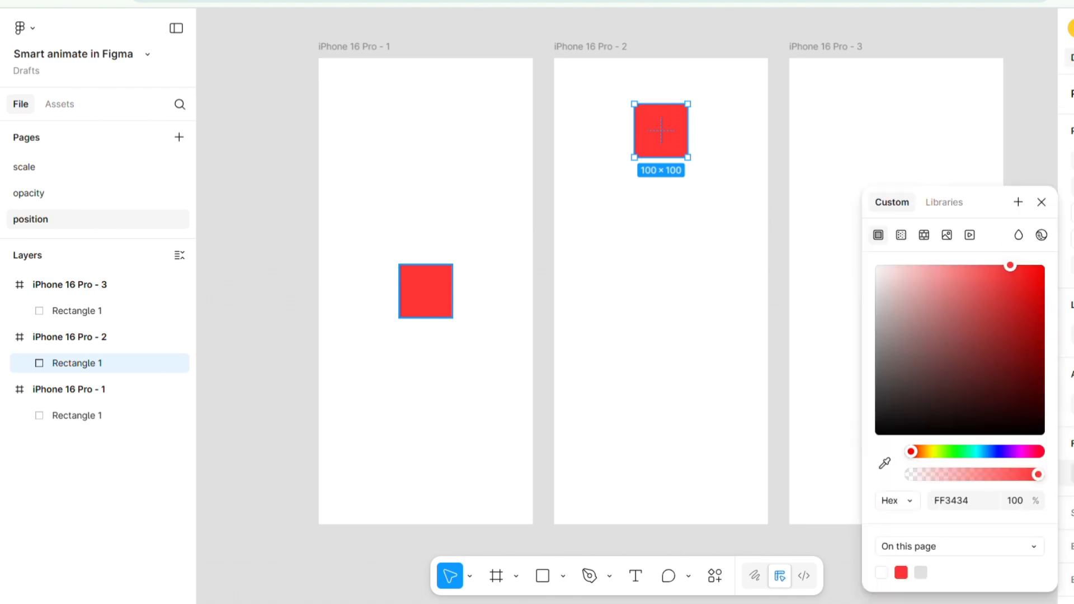
left_click(995, 451)
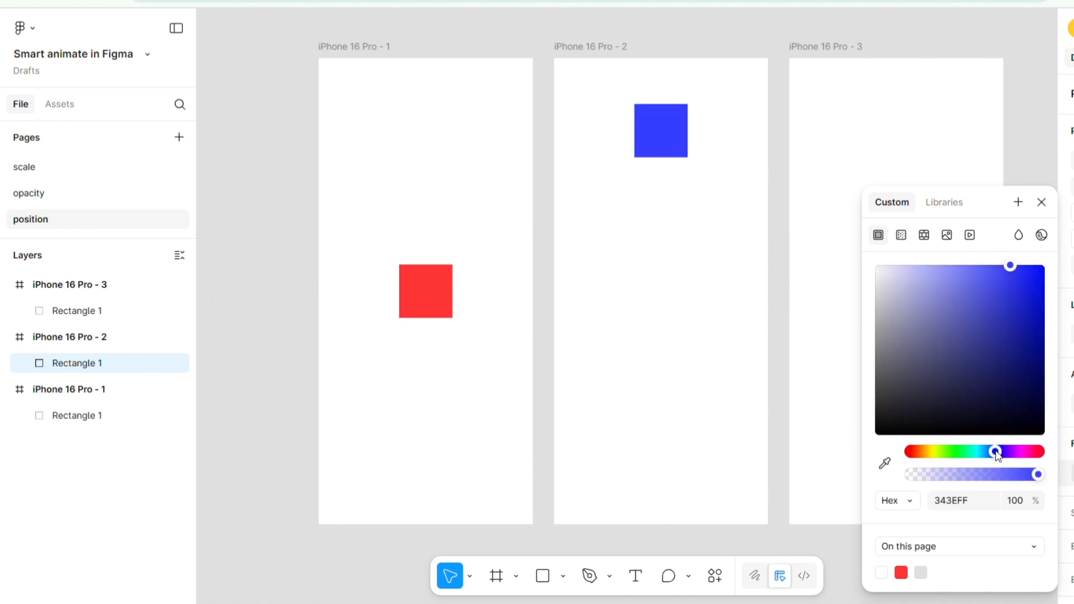
left_click(782, 364)
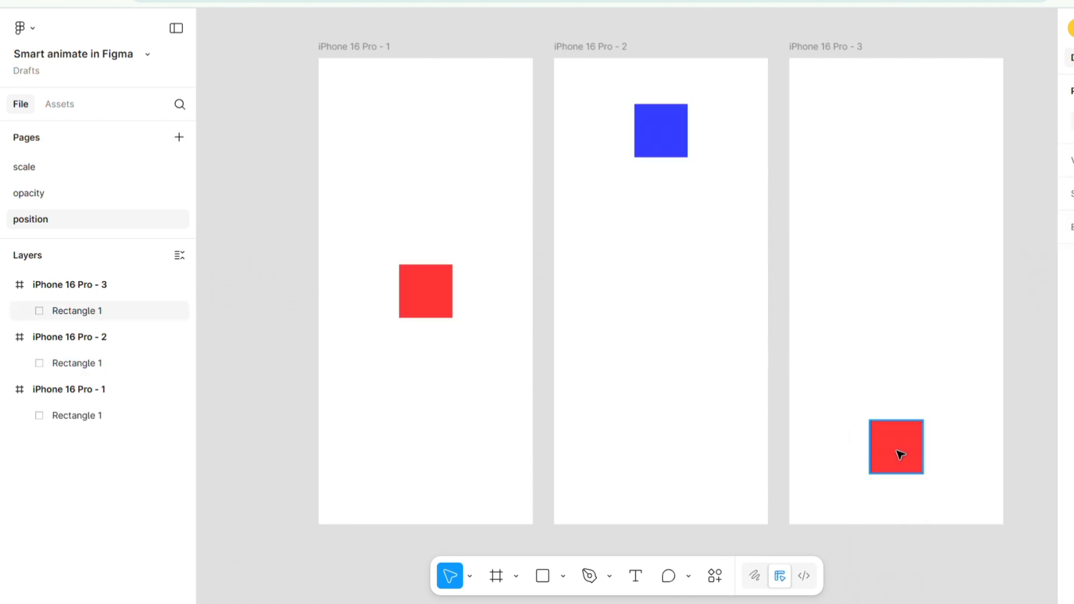
Step: Change the fill of the square in the iPhone 16 Pro - 3 frame to yellow-green C4D113
left_click(900, 456)
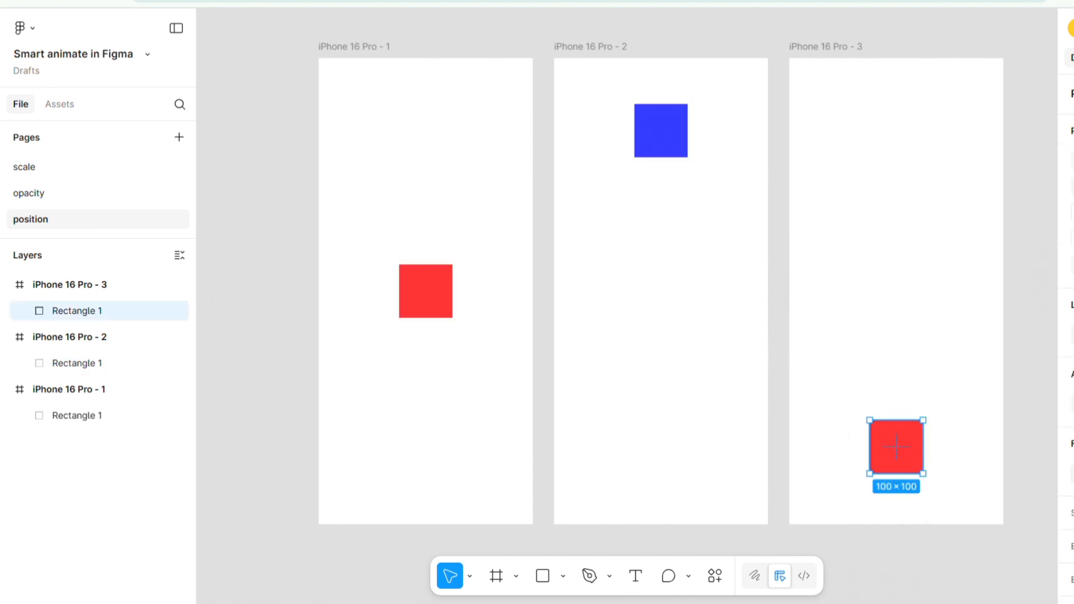
left_click(1072, 475)
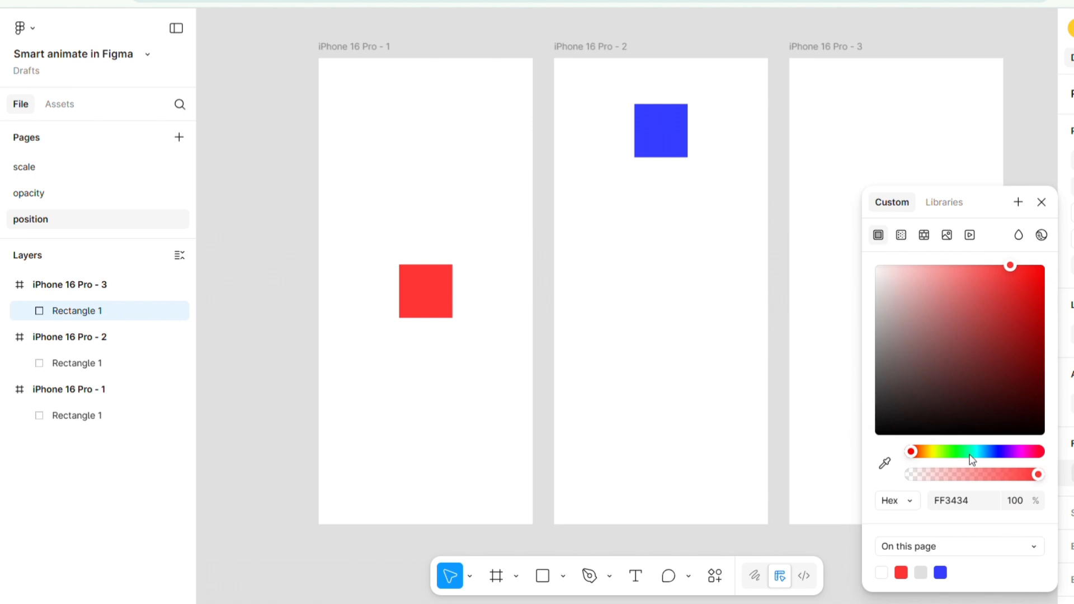
left_click(934, 452)
left_click(1029, 305)
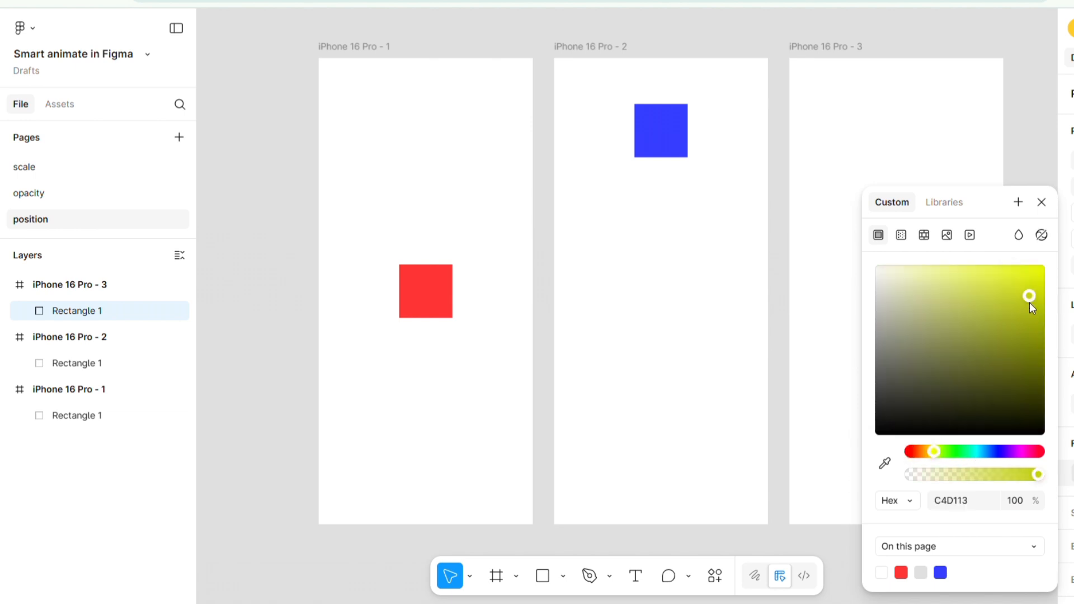
left_click(794, 242)
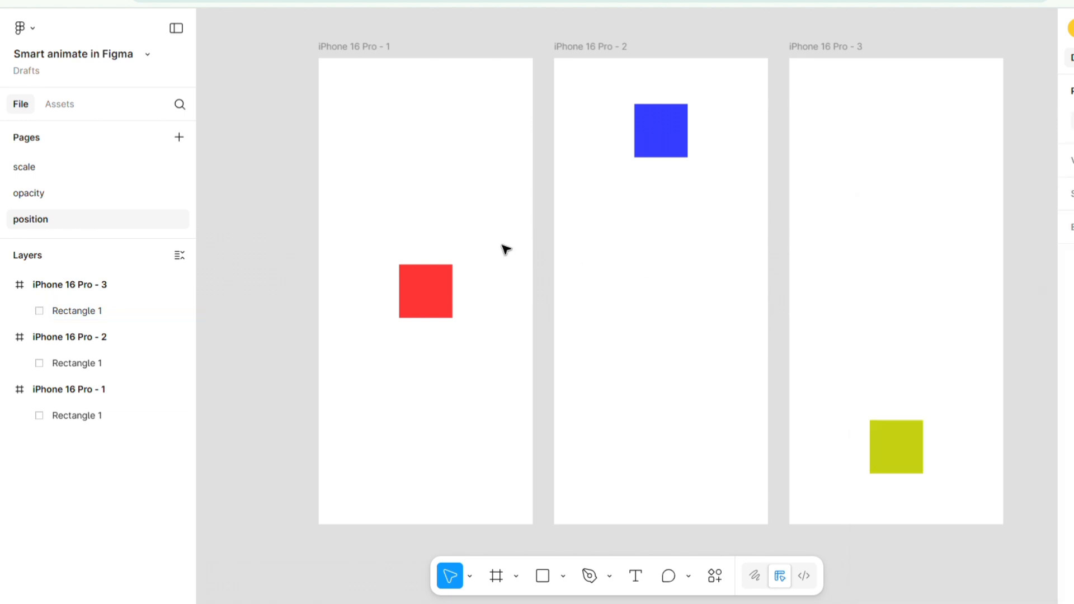
Step: Preview the recoloured prototype from the iPhone 16 Pro - 1 frame, tapping the square through each position to check the movement and colour change
left_click(397, 46)
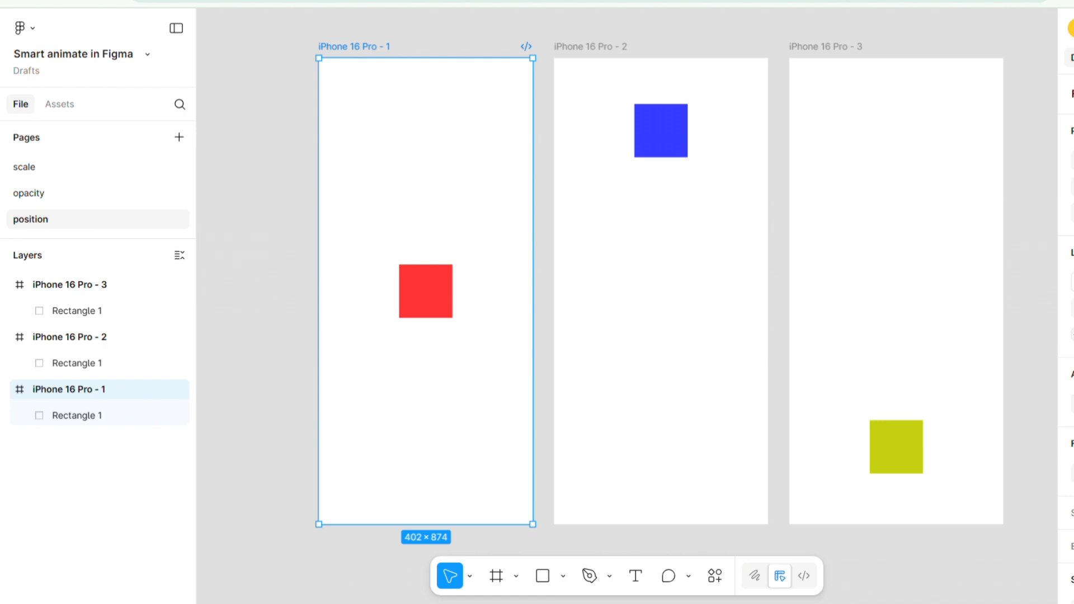
key("shift+space")
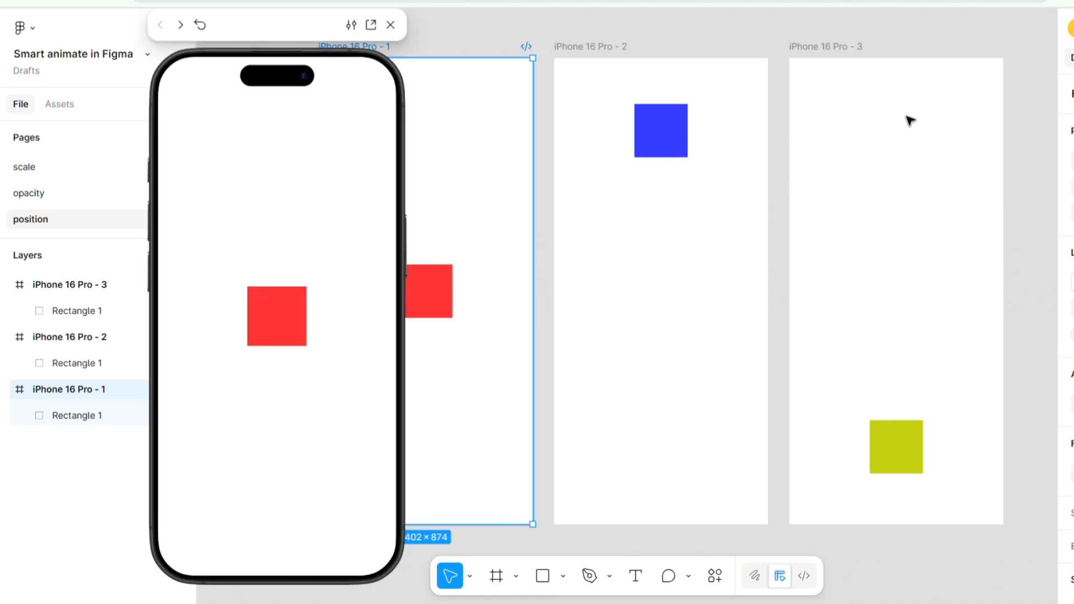
left_click(276, 310)
left_click(278, 140)
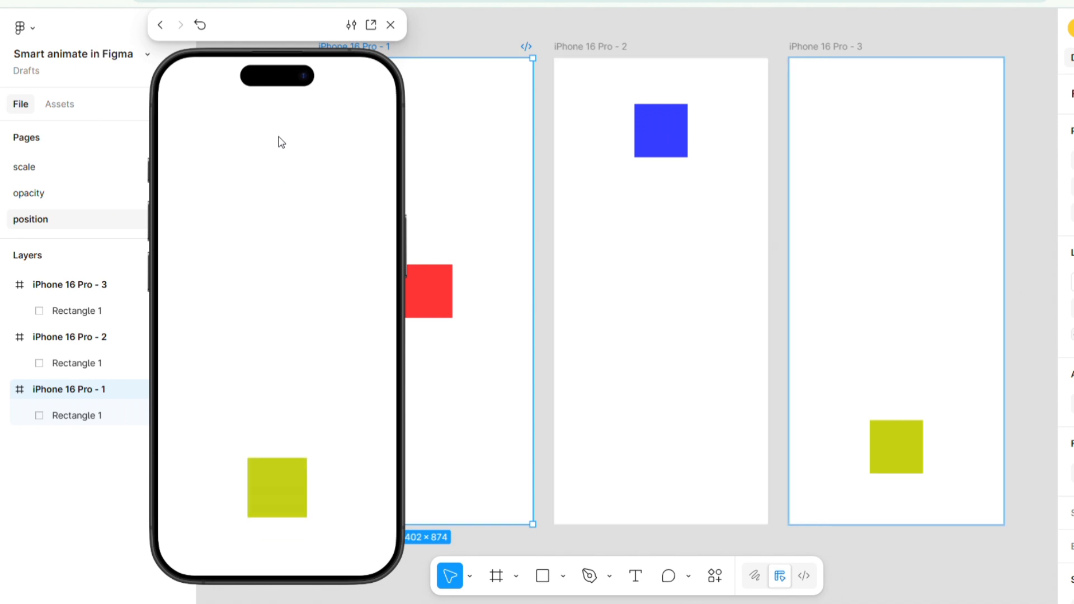
left_click(277, 496)
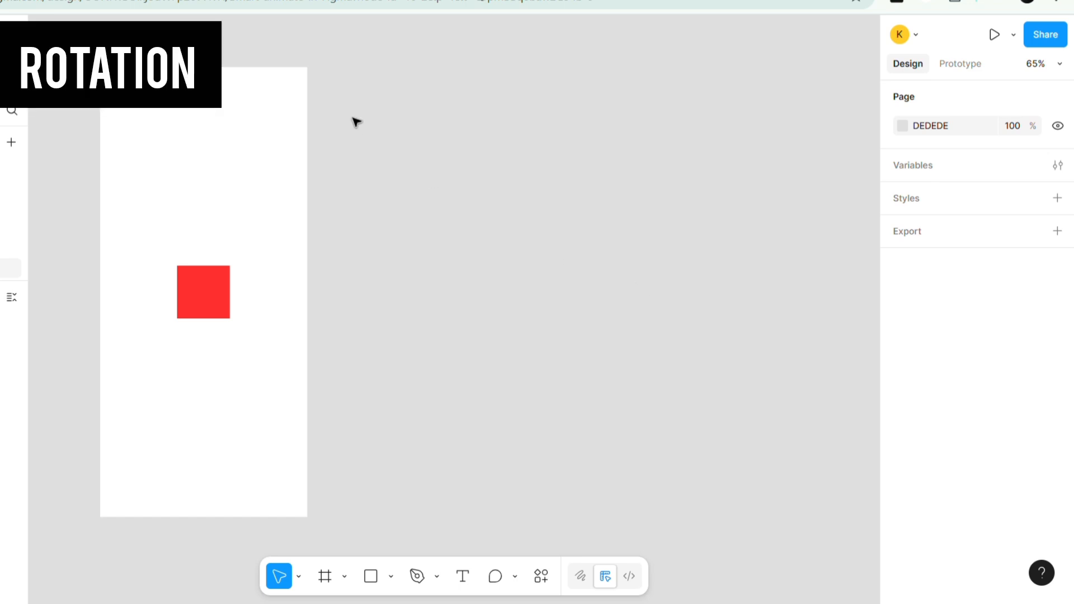
Step: Shift the iPhone 16 - 1 frame containing the red square slightly to the right and duplicate it twice for the rotation example
left_click_drag(130, 59, 137, 62)
left_click(84, 350)
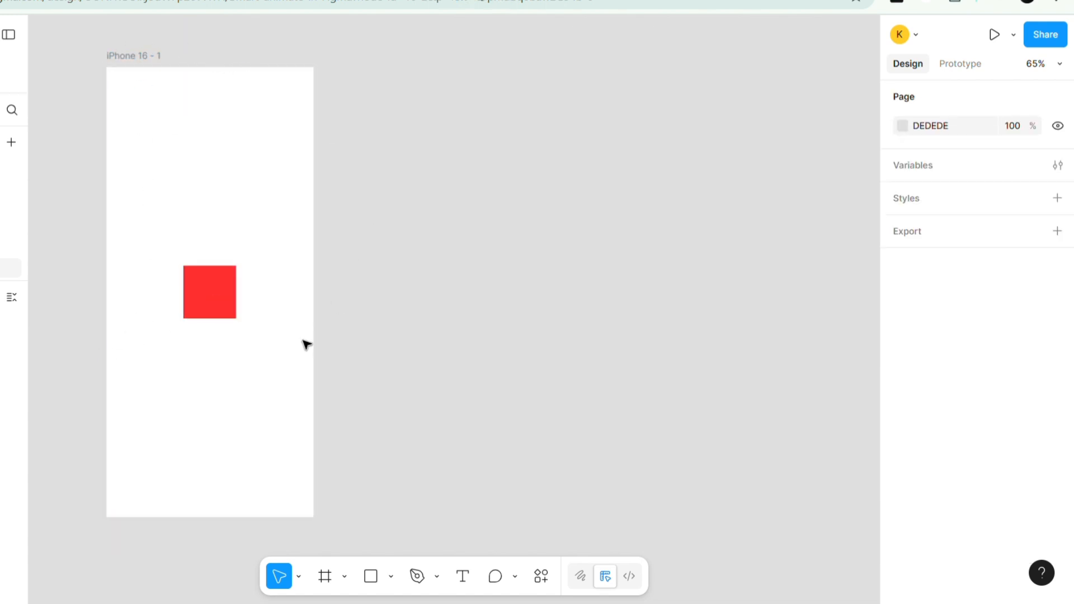
left_click_drag(224, 299, 222, 298)
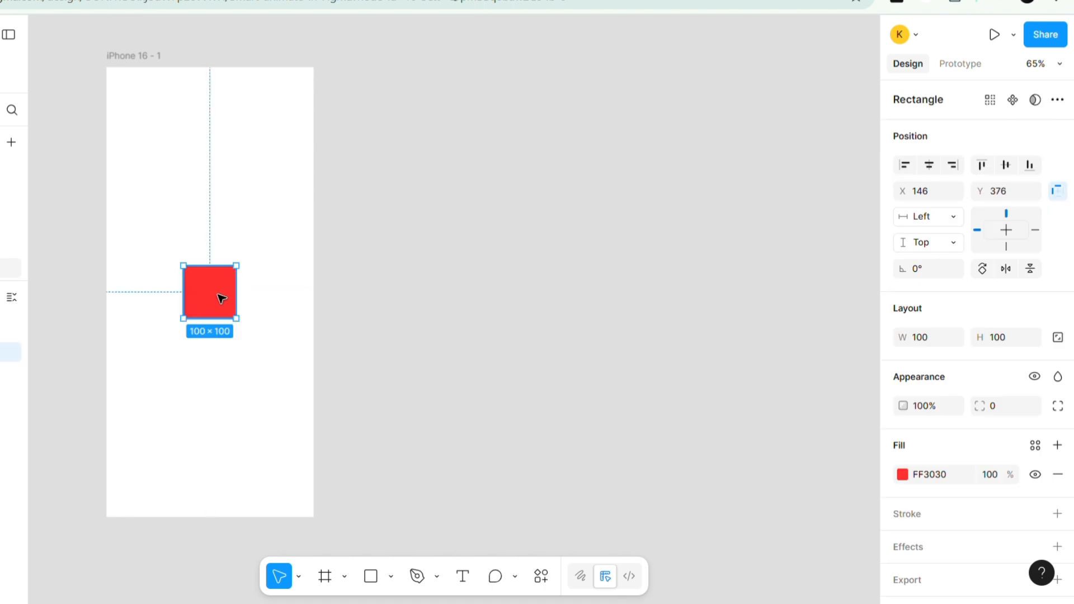
left_click(151, 56)
key("ctrl+d")
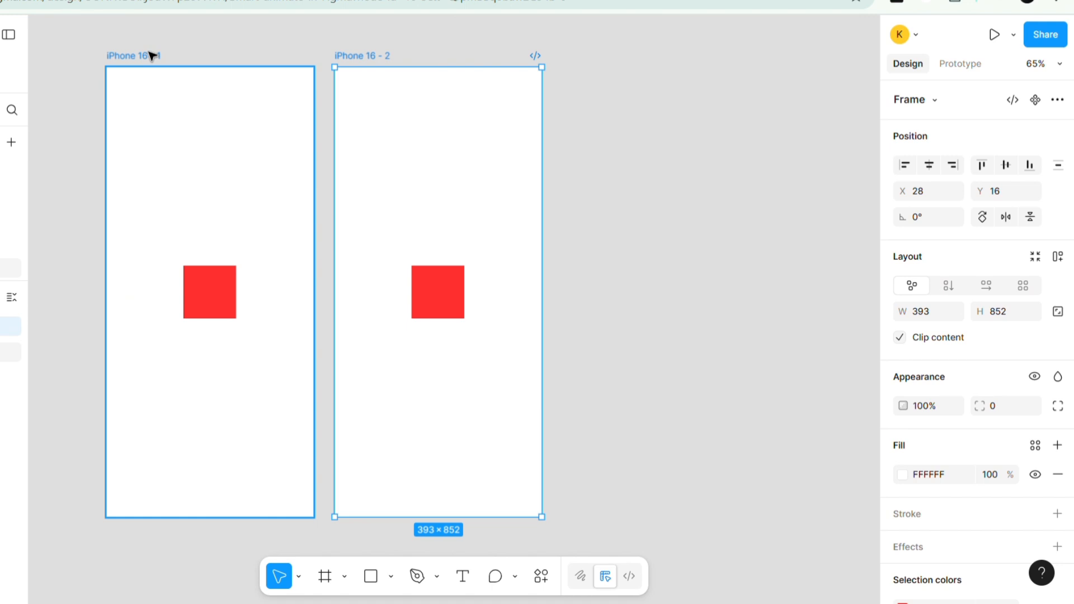
key("ctrl+d")
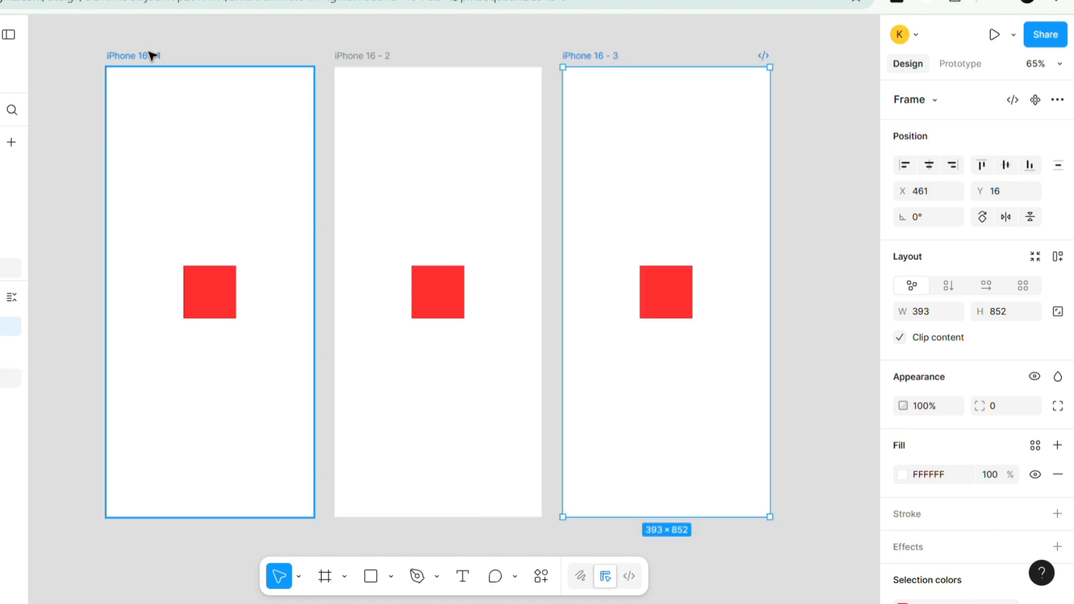
Step: Duplicate the iPhone 16 - 3 frame to add a fourth frame, and set the rotation of the iPhone 16 - 2 square to 30°
key("ctrl+d")
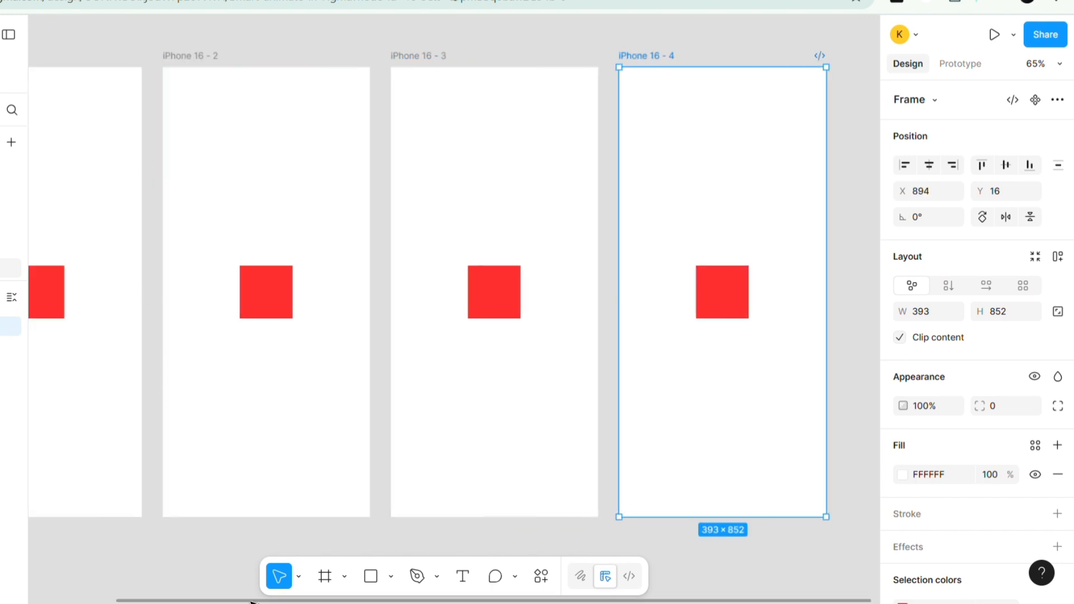
scroll(249, 601, "left", 2)
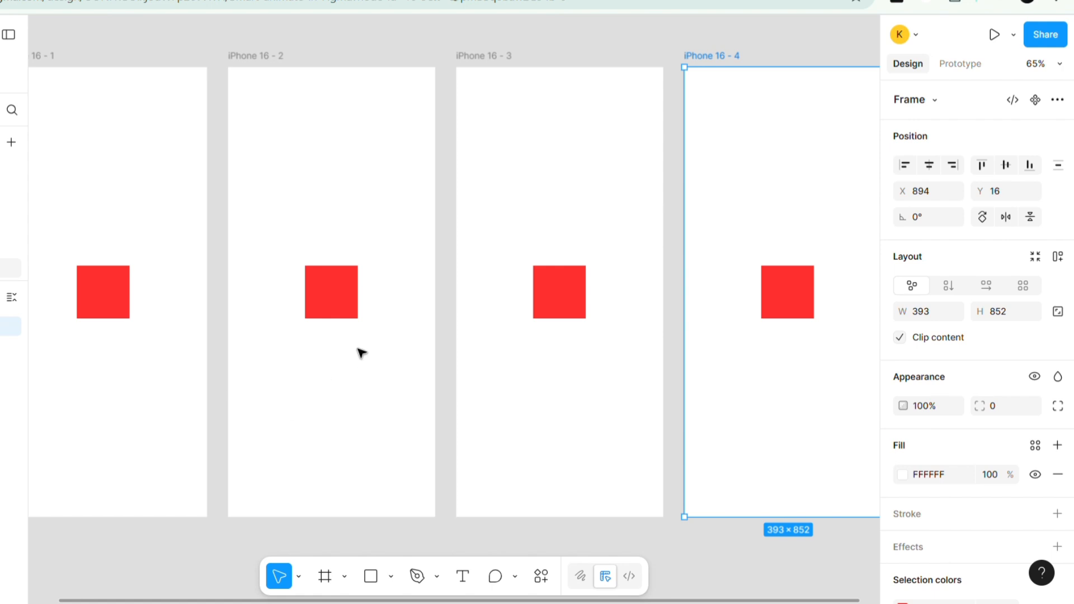
left_click(347, 315)
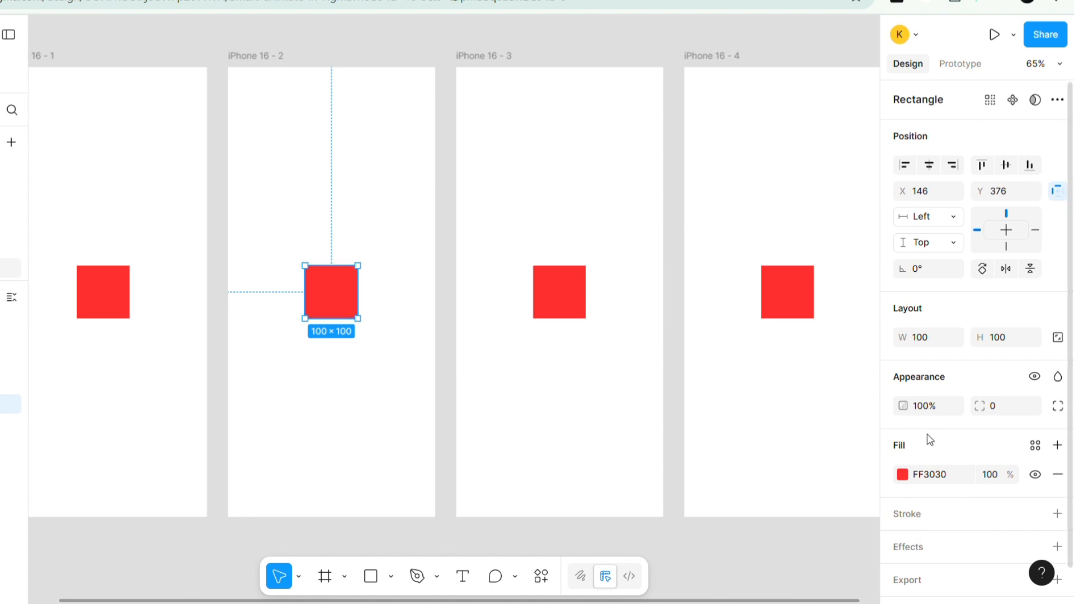
left_click(925, 274)
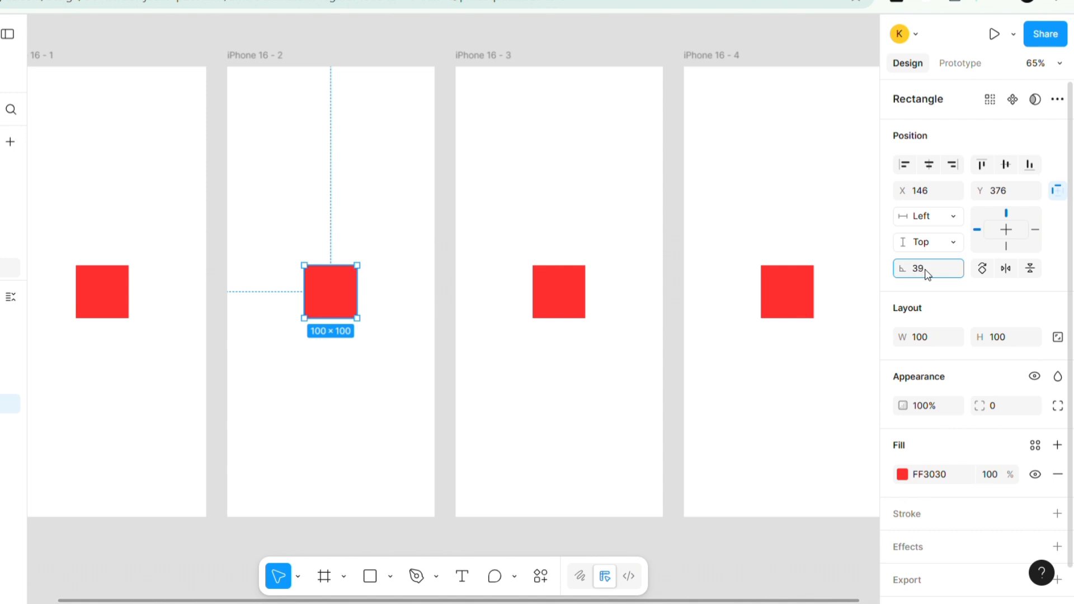
left_click(652, 446)
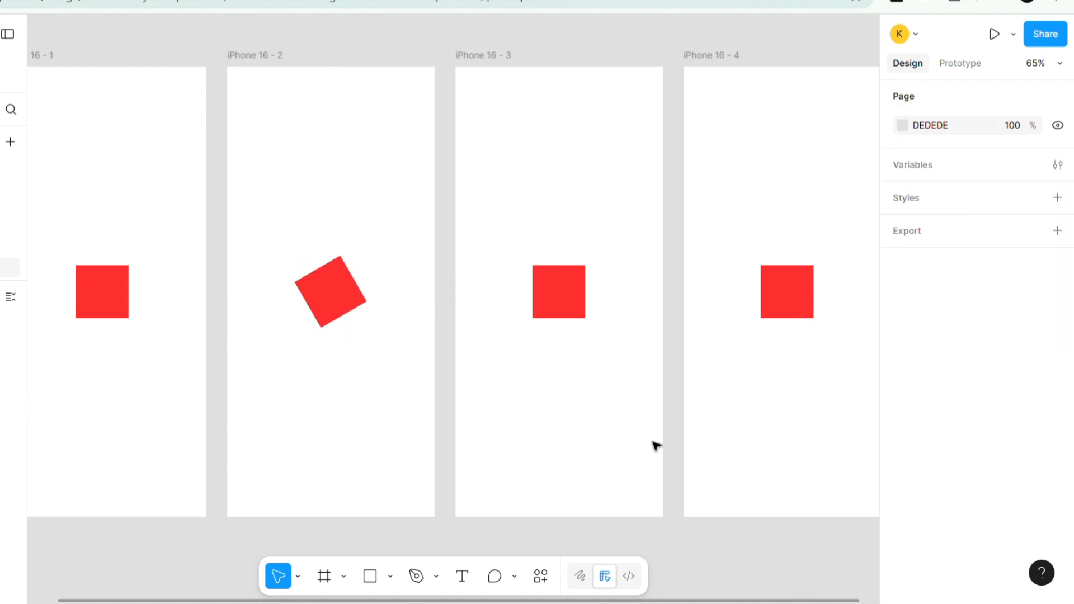
Step: Set the square's rotation to 50° in the iPhone 16 - 3 frame and to 80° in the iPhone 16 - 4 frame
left_click(563, 288)
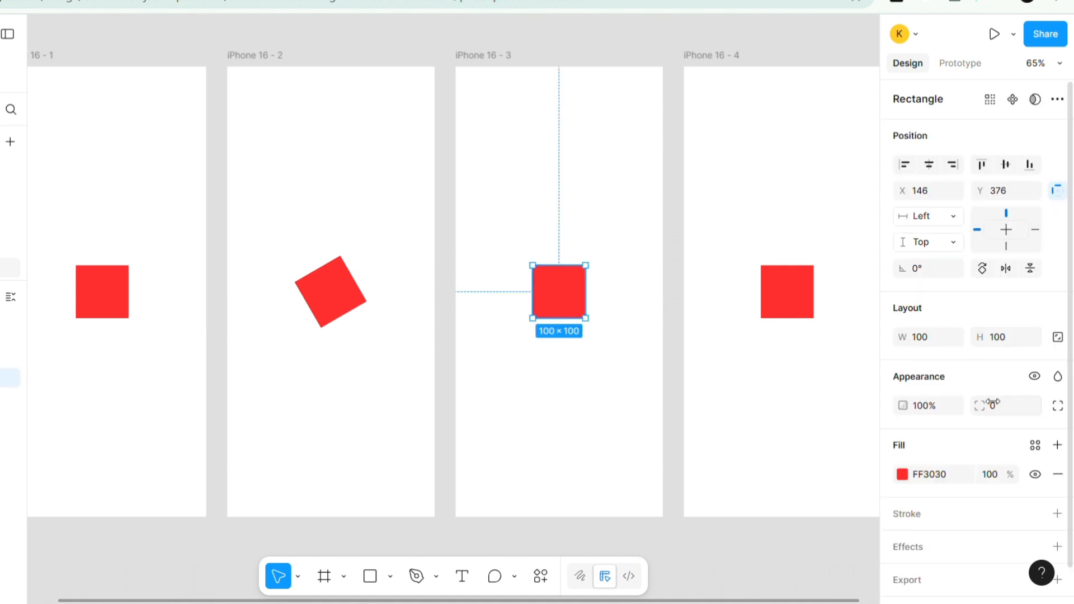
left_click(931, 270)
type("50")
left_click(834, 375)
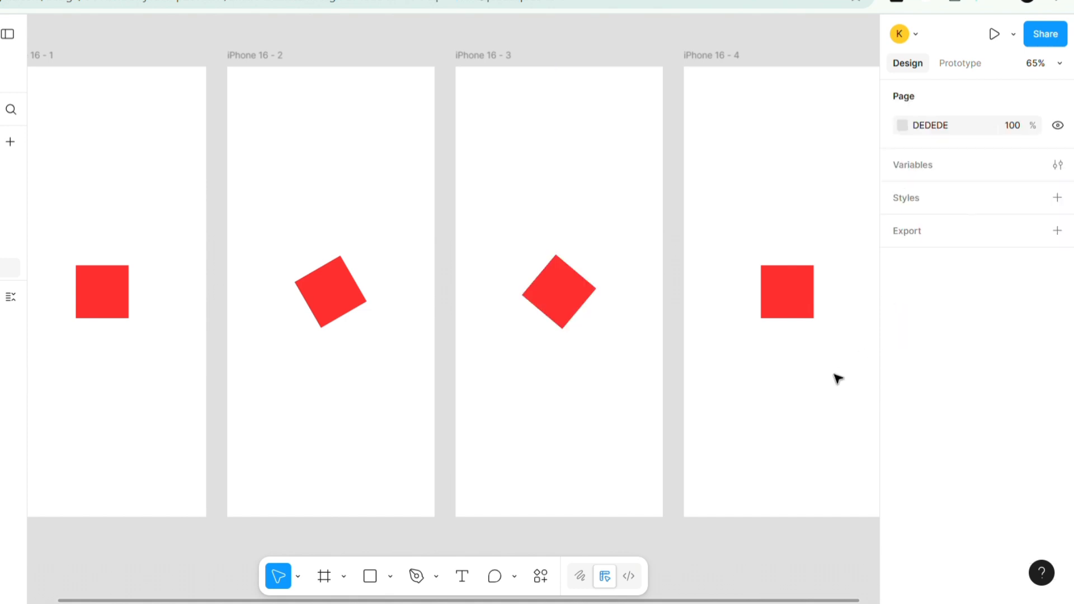
left_click(788, 296)
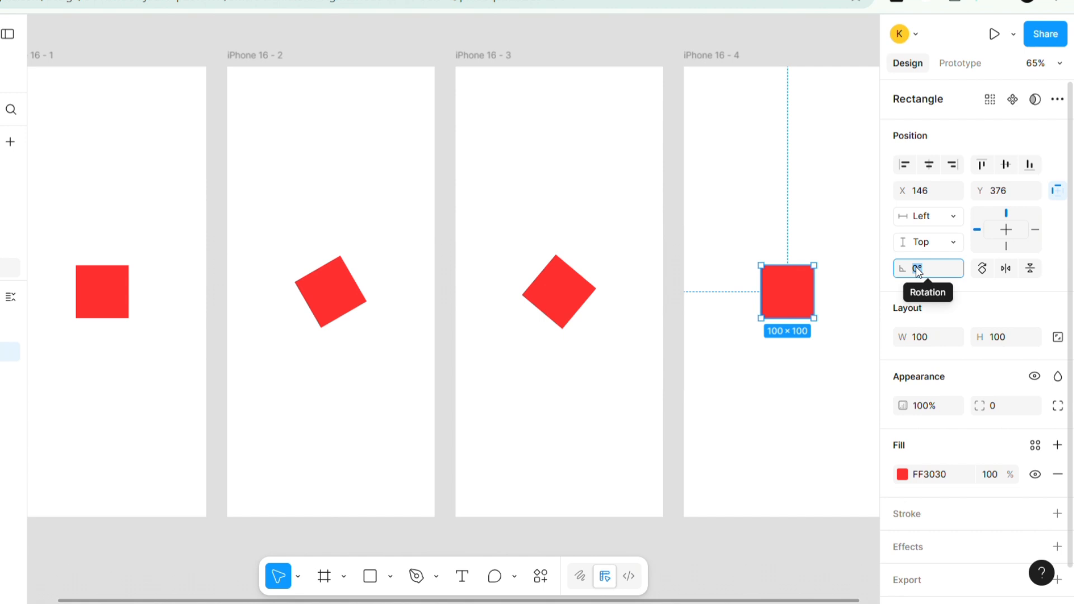
type("80")
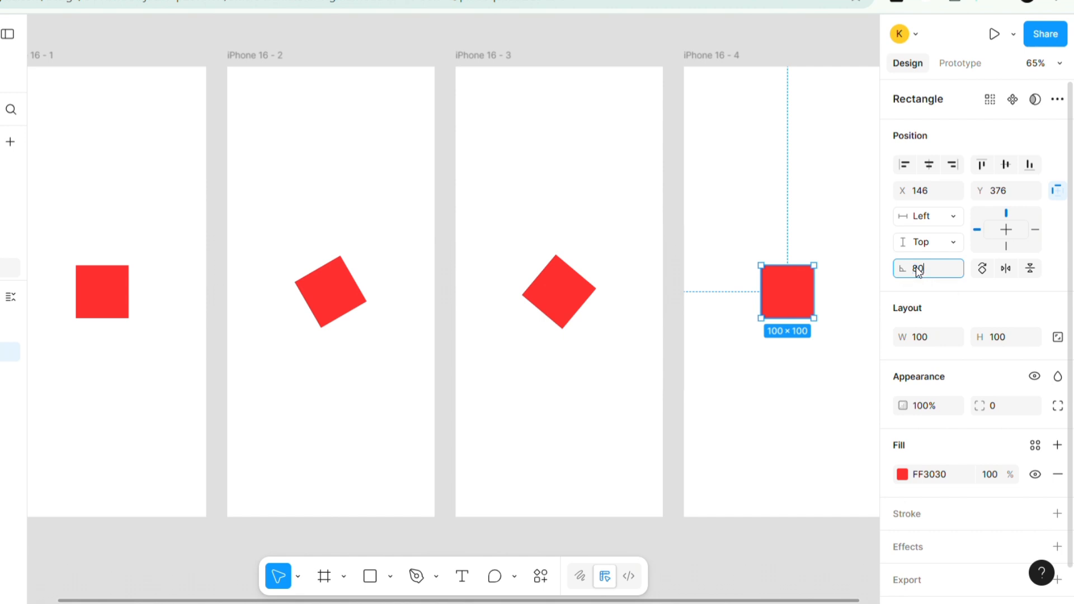
left_click(786, 219)
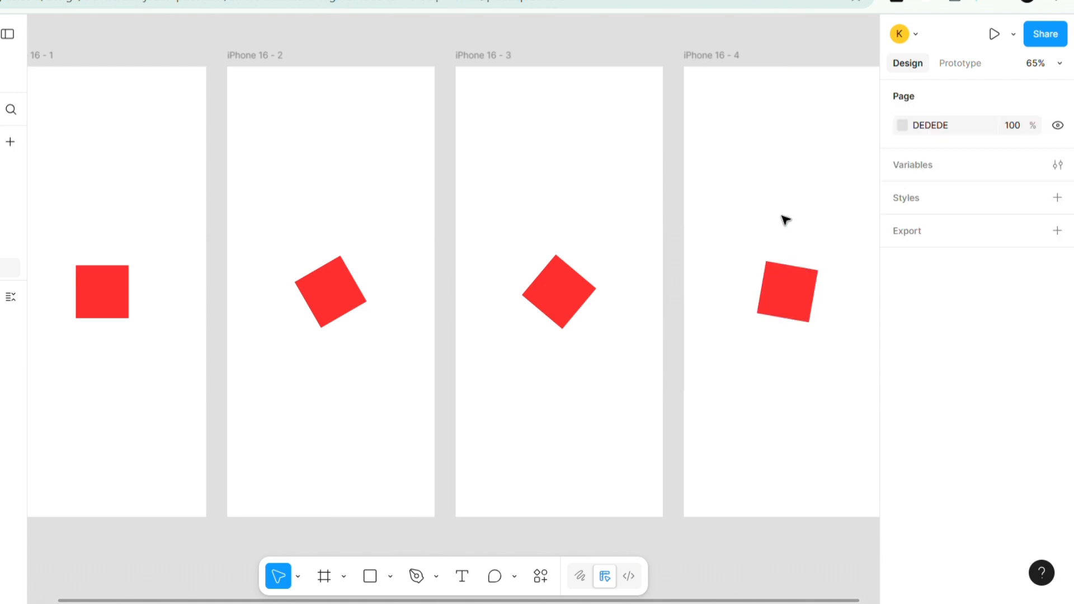
Step: Connect the square in the iPhone 16 - 1 frame to iPhone 16 - 2 with an On tap, Navigate to interaction
left_click(106, 306)
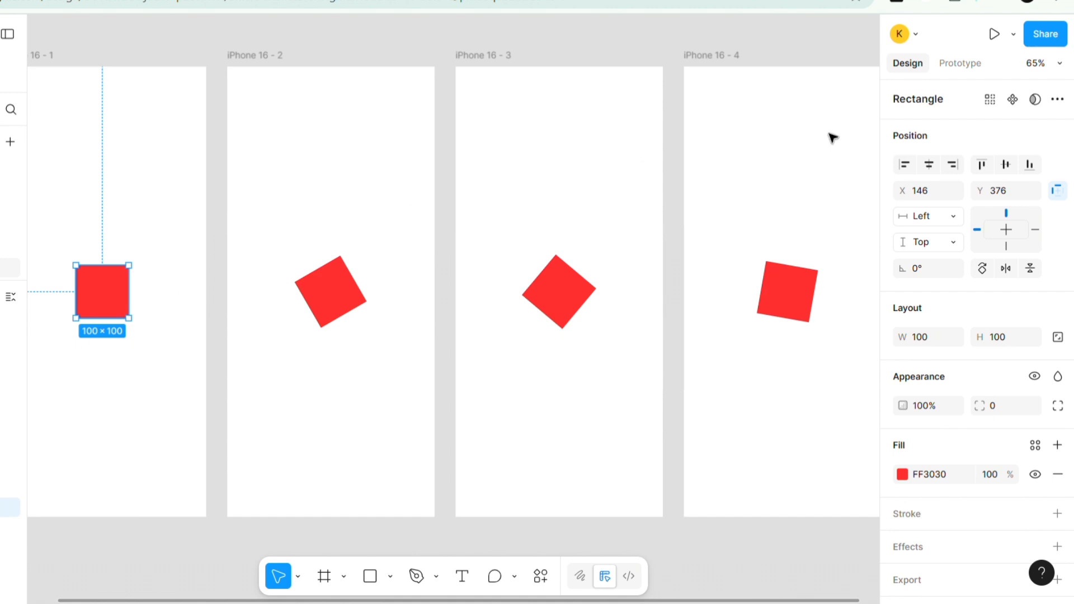
left_click(959, 63)
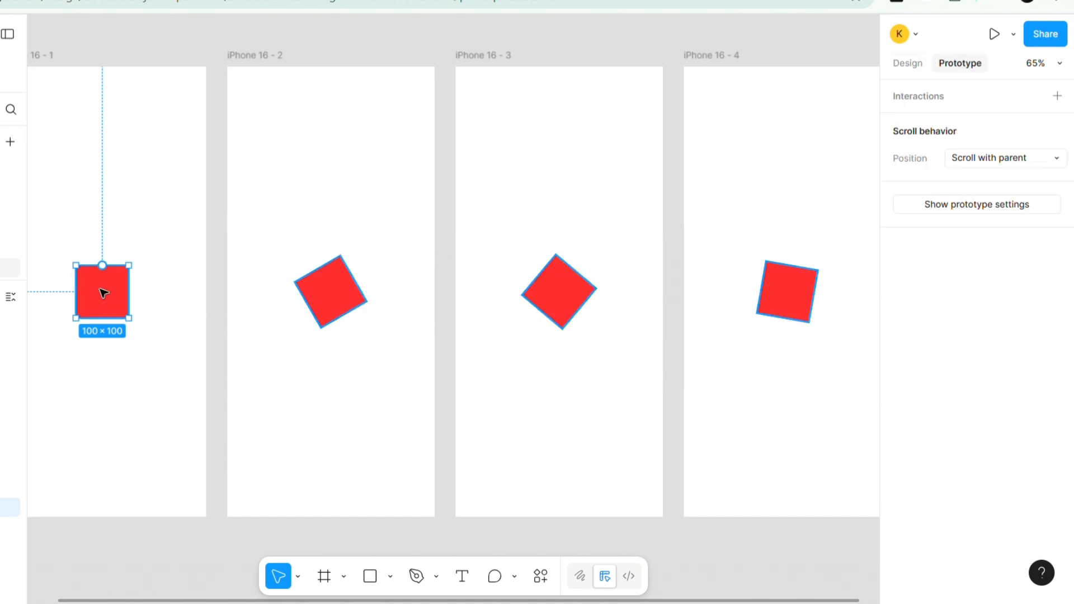
left_click_drag(133, 294, 237, 290)
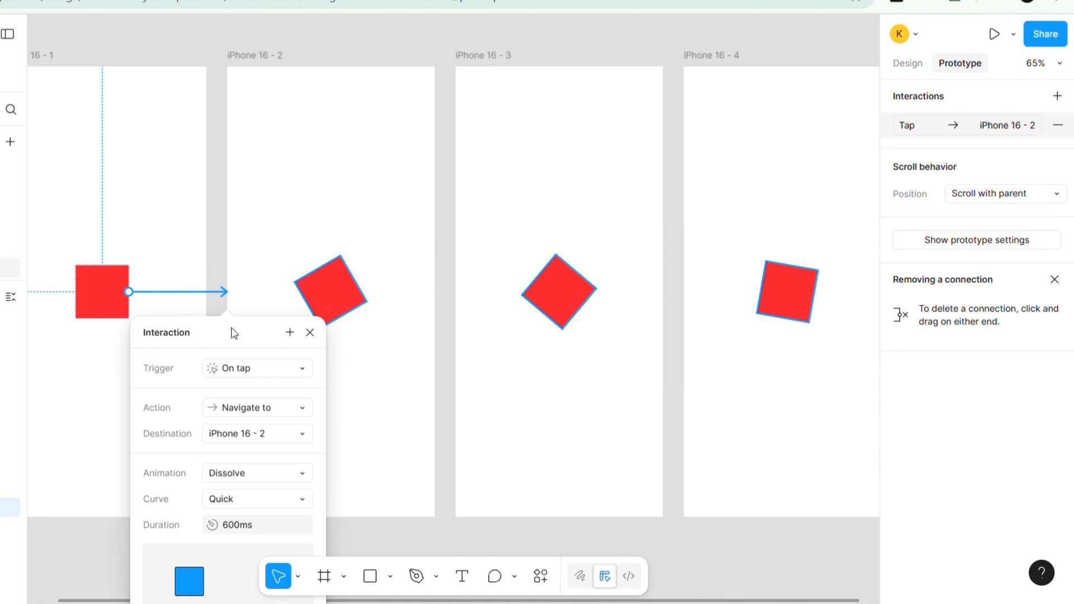
left_click_drag(234, 334, 166, 216)
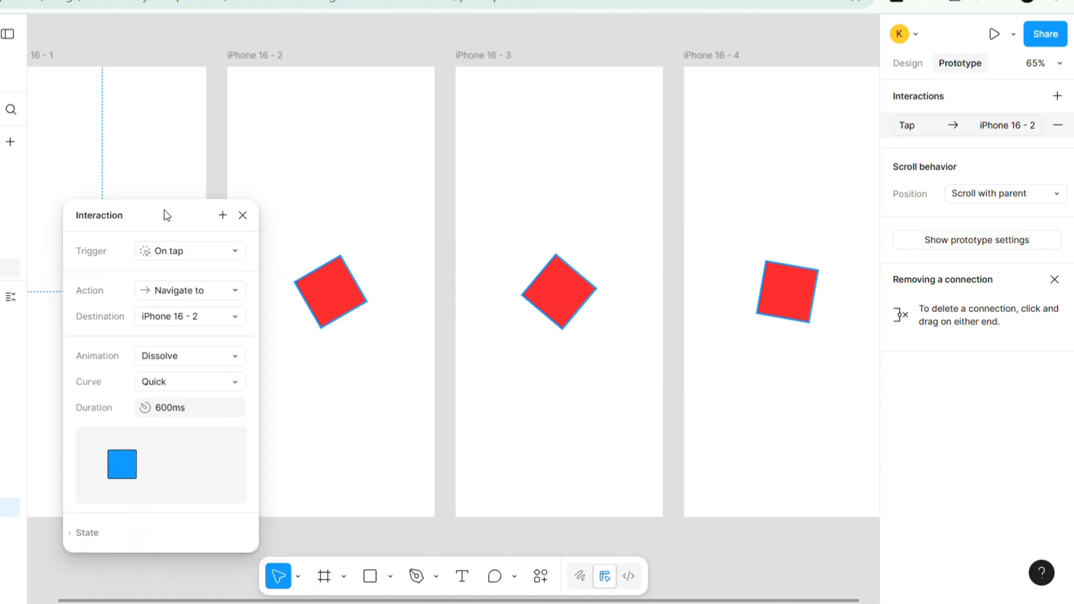
left_click(195, 257)
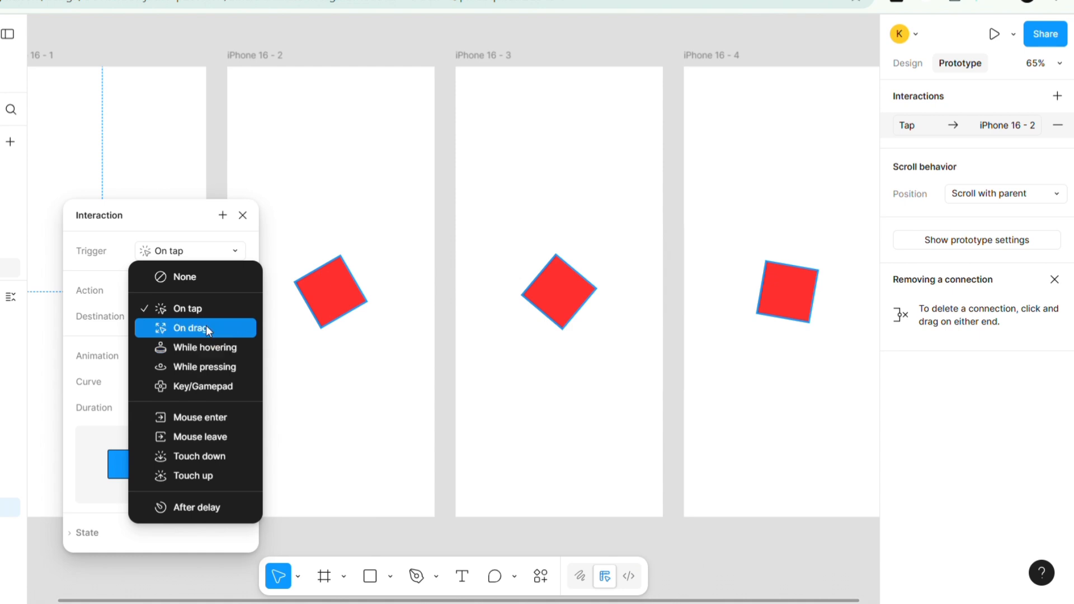
left_click(212, 308)
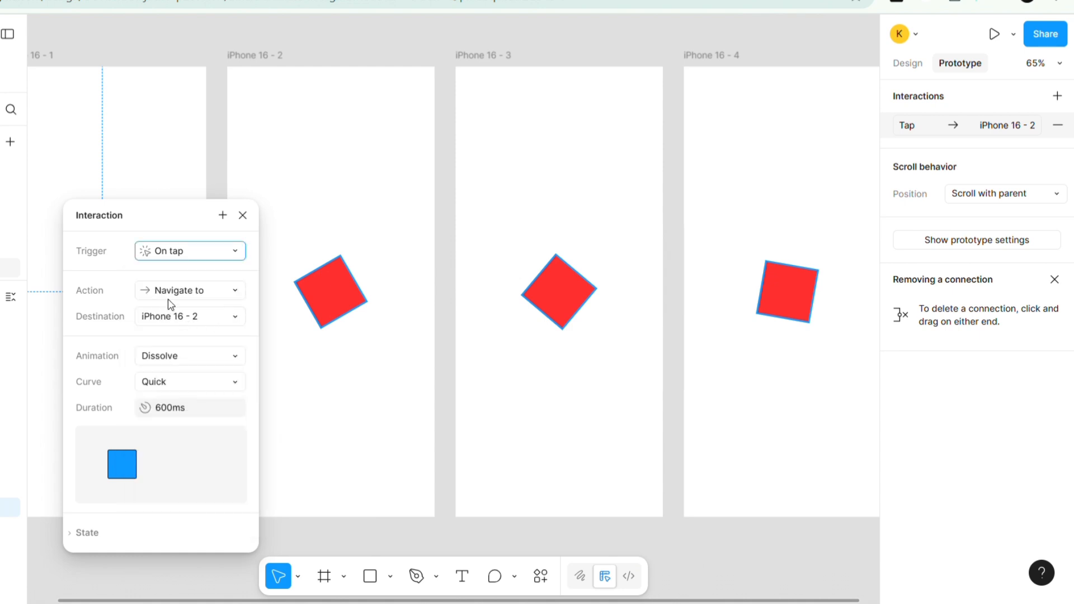
Step: Set the animation of the iPhone 16 - 1 square's interaction to Smart animate with the Gentle curve
left_click(212, 356)
left_click(223, 374)
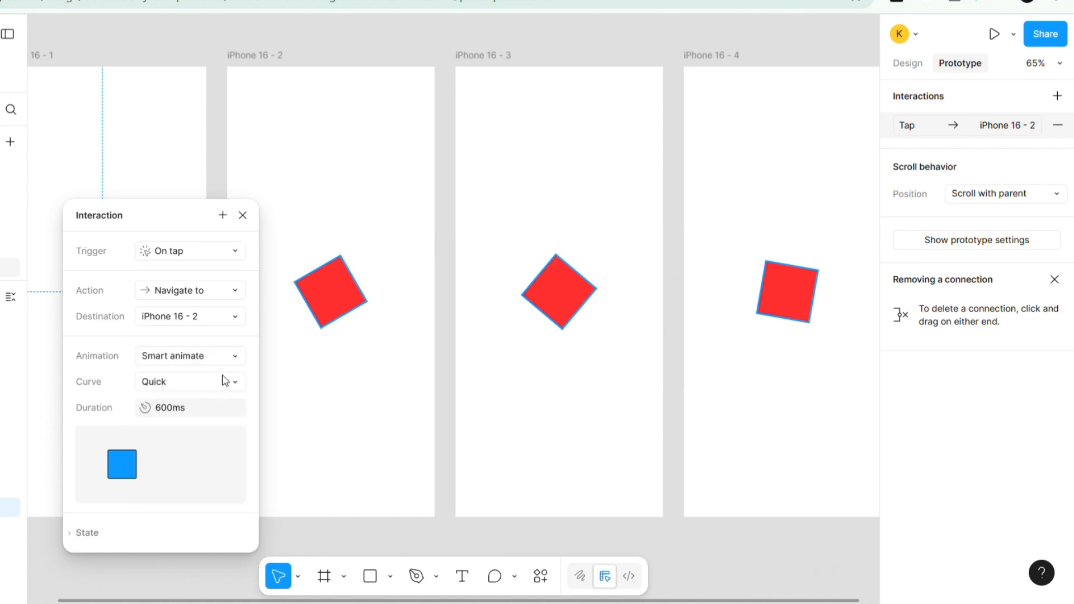
left_click(206, 382)
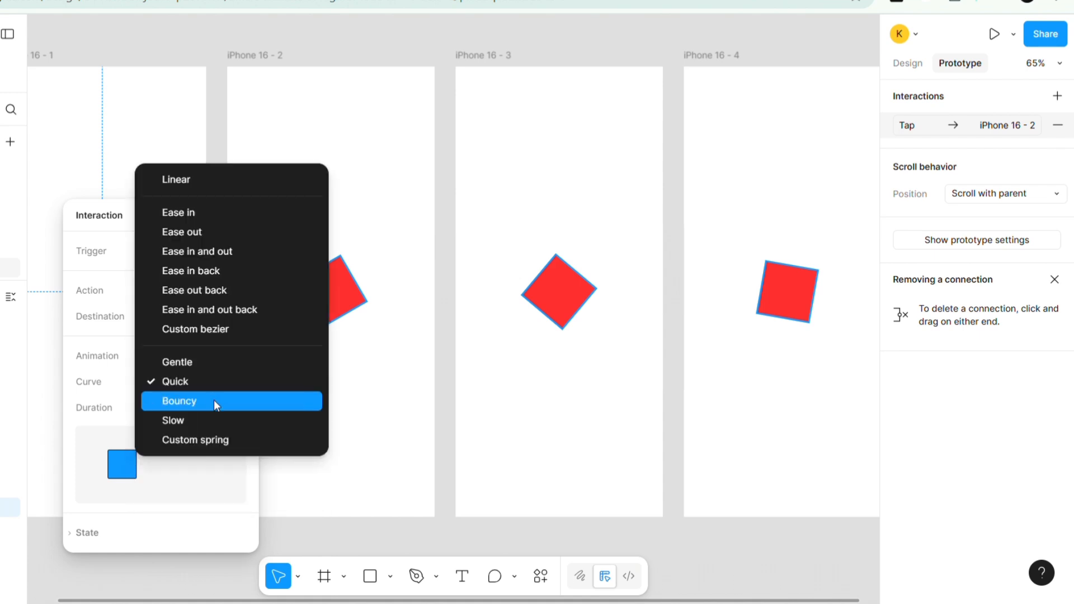
left_click(213, 364)
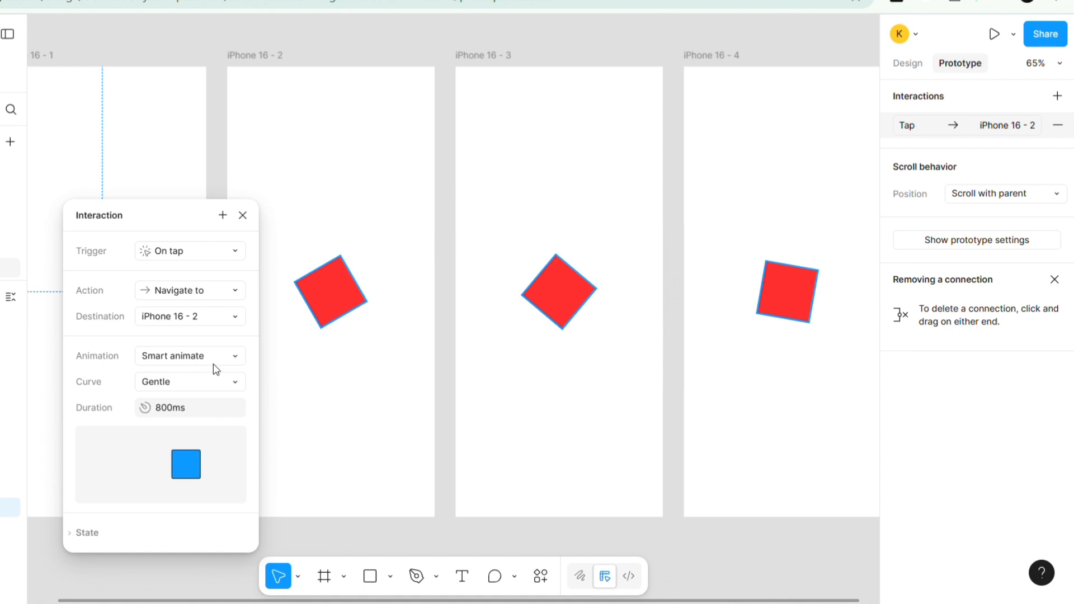
left_click(358, 443)
Step: Connect the square in iPhone 16 - 2 to the iPhone 16 - 3 frame on tap, using Smart animate with the Quick curve
left_click(351, 300)
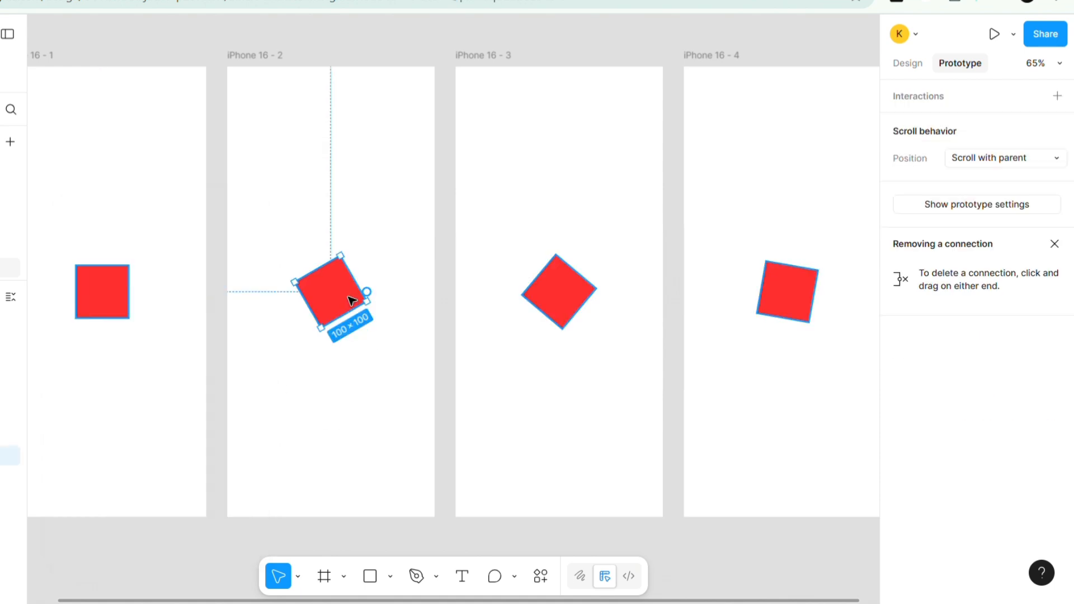
left_click_drag(367, 291, 471, 297)
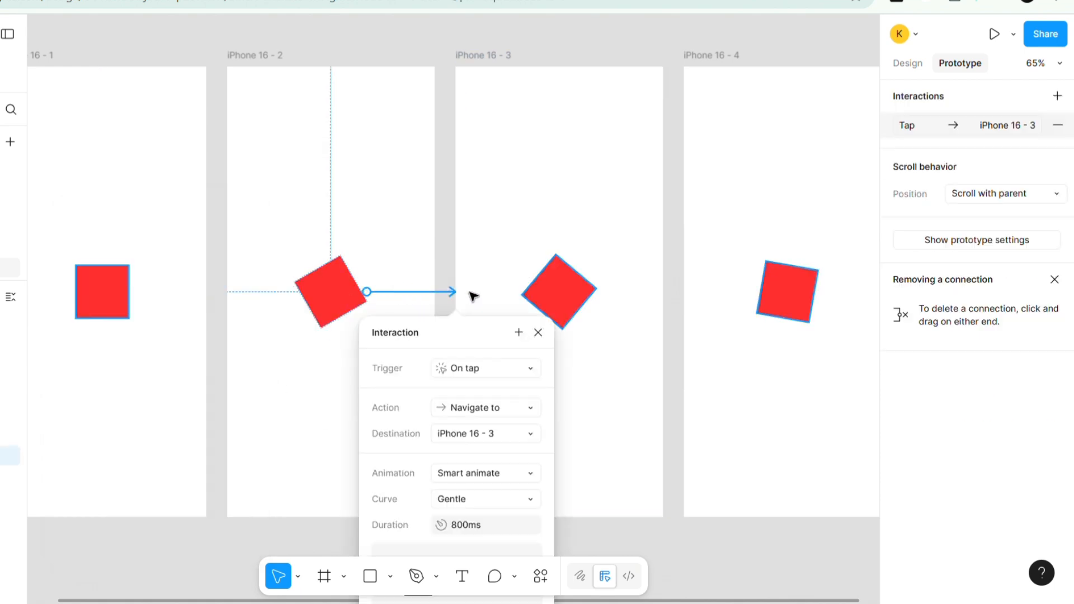
left_click_drag(463, 335, 187, 108)
left_click(220, 279)
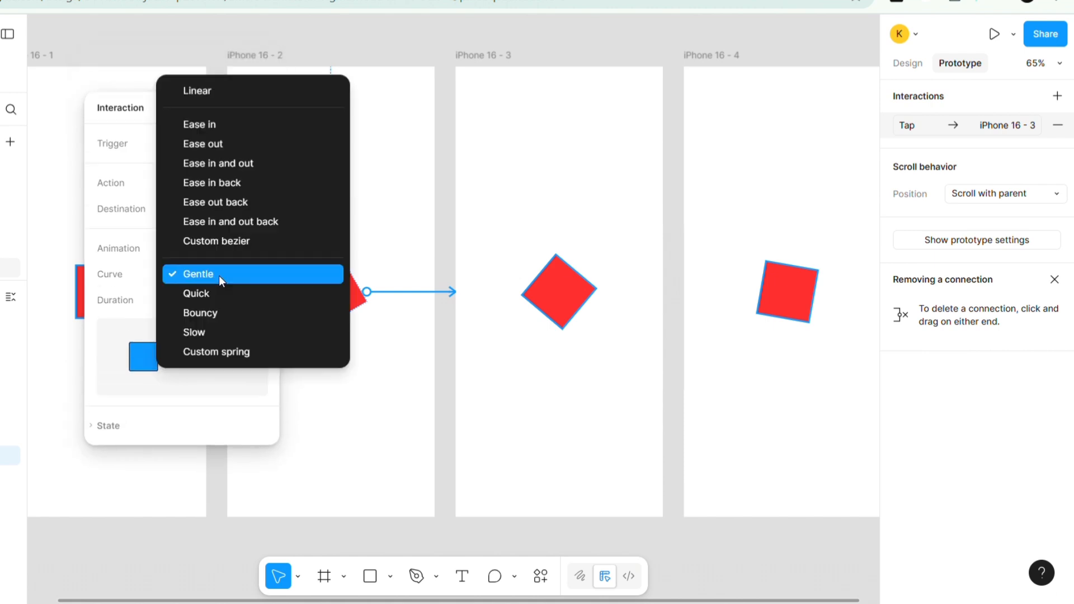
left_click(231, 293)
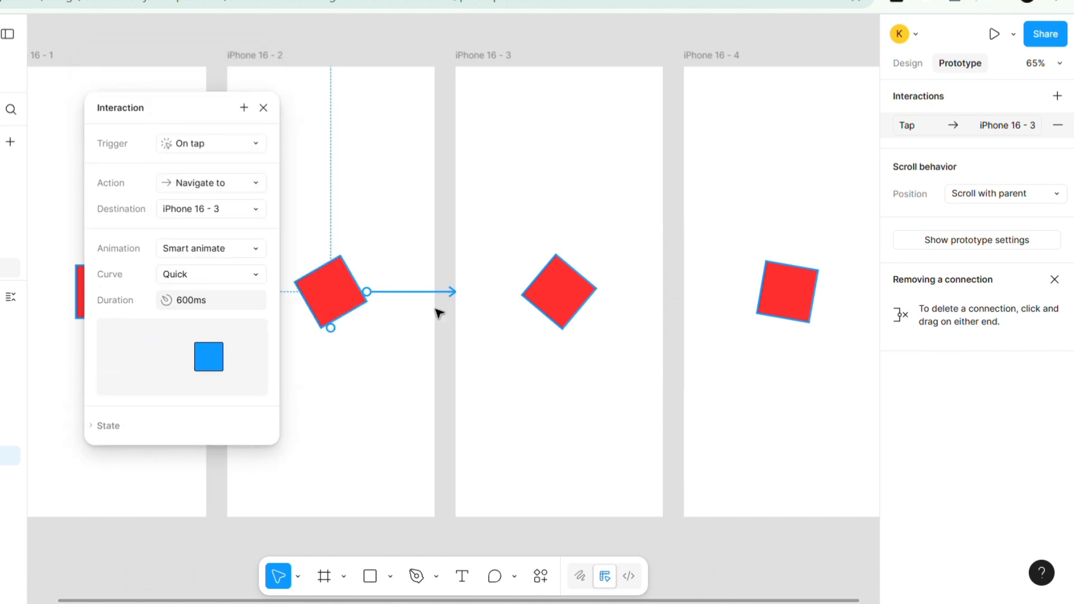
Step: Connect the square in iPhone 16 - 3 to the iPhone 16 - 4 frame on tap, using Smart animate with the Bouncy curve
left_click(563, 289)
left_click_drag(600, 290, 700, 295)
left_click(704, 499)
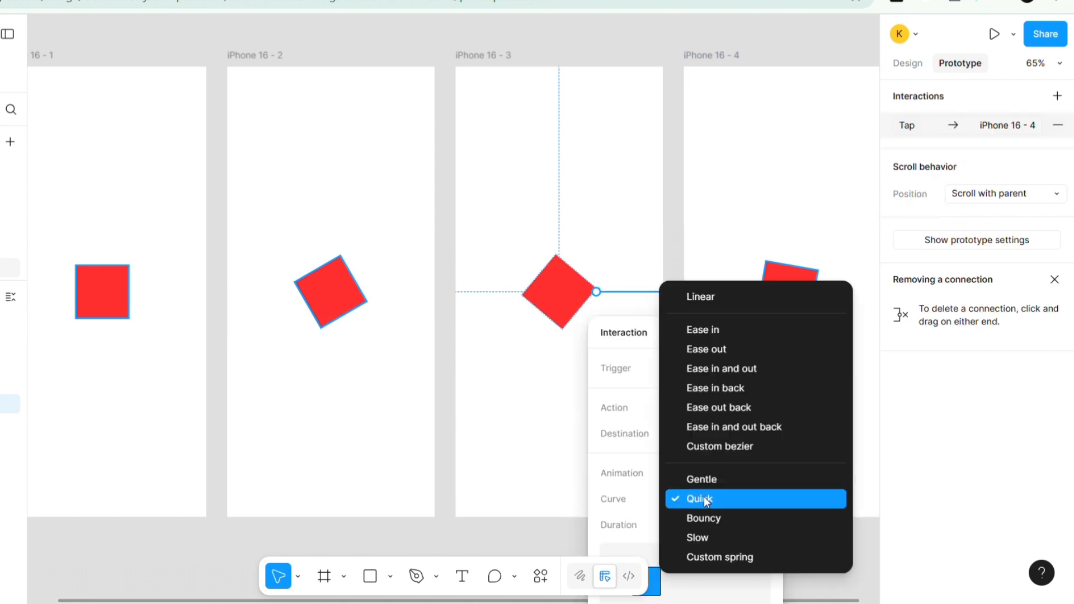
left_click(723, 520)
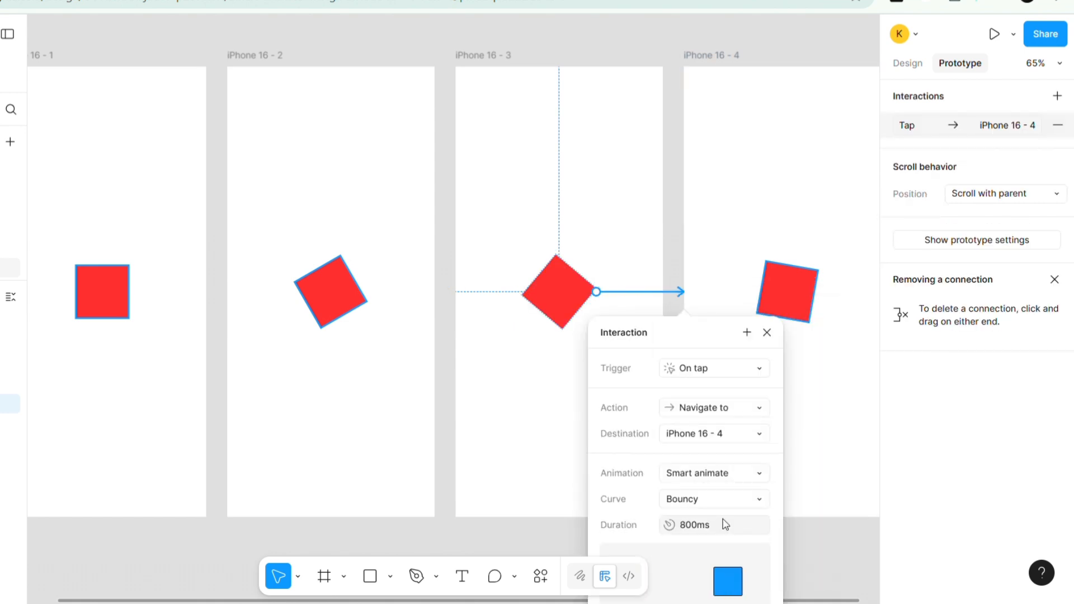
Step: Connect the square in iPhone 16 - 4 back to the iPhone 16 - 1 frame on tap, using Smart animate with the Slow curve
left_click(799, 292)
left_click_drag(787, 260, 97, 264)
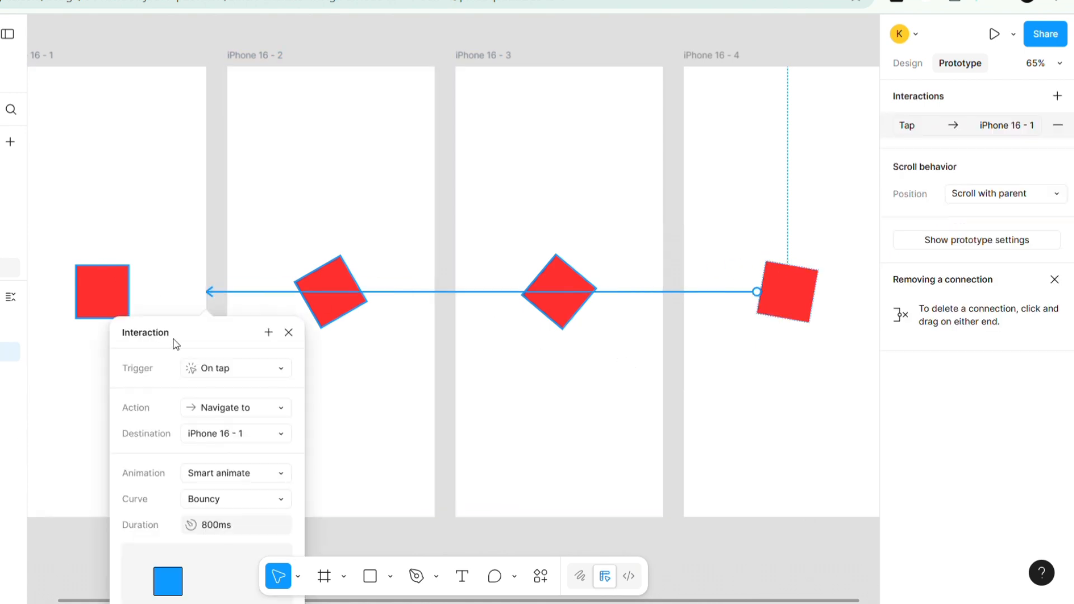
left_click_drag(176, 343, 92, 168)
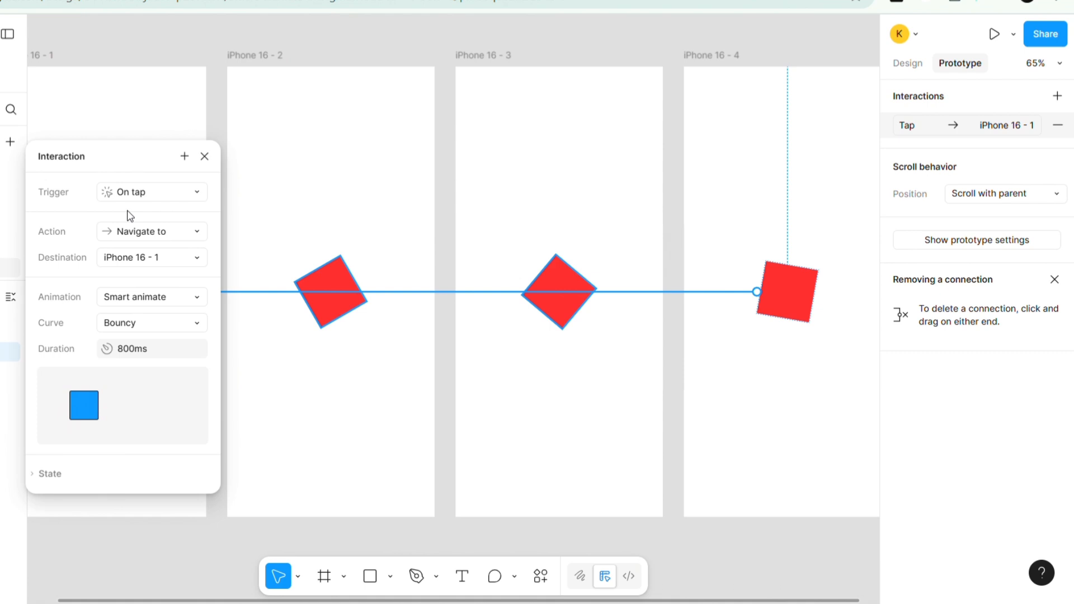
left_click(195, 324)
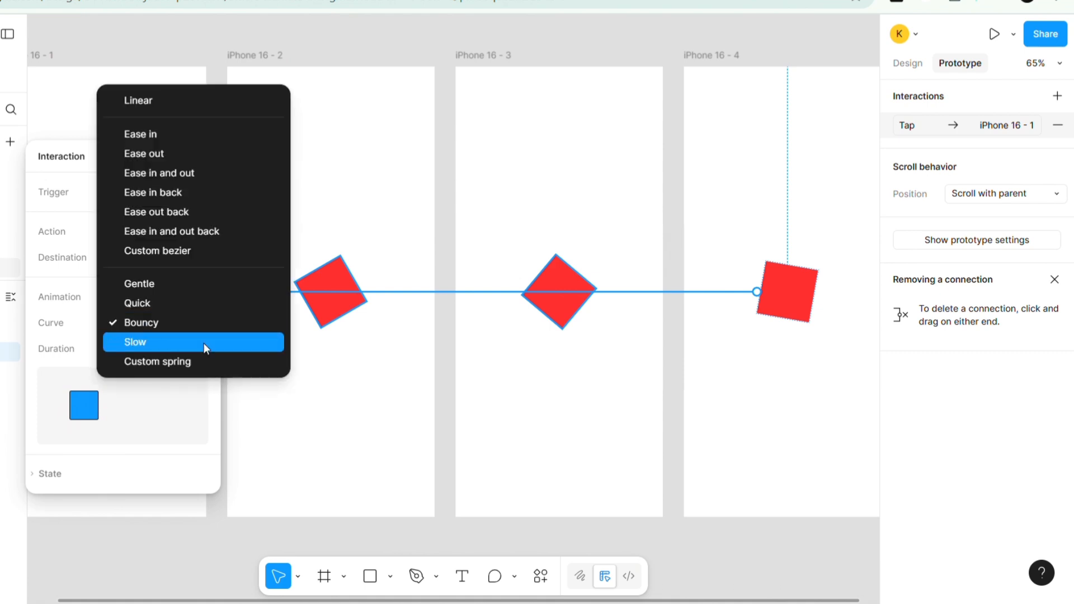
left_click(205, 342)
left_click(290, 382)
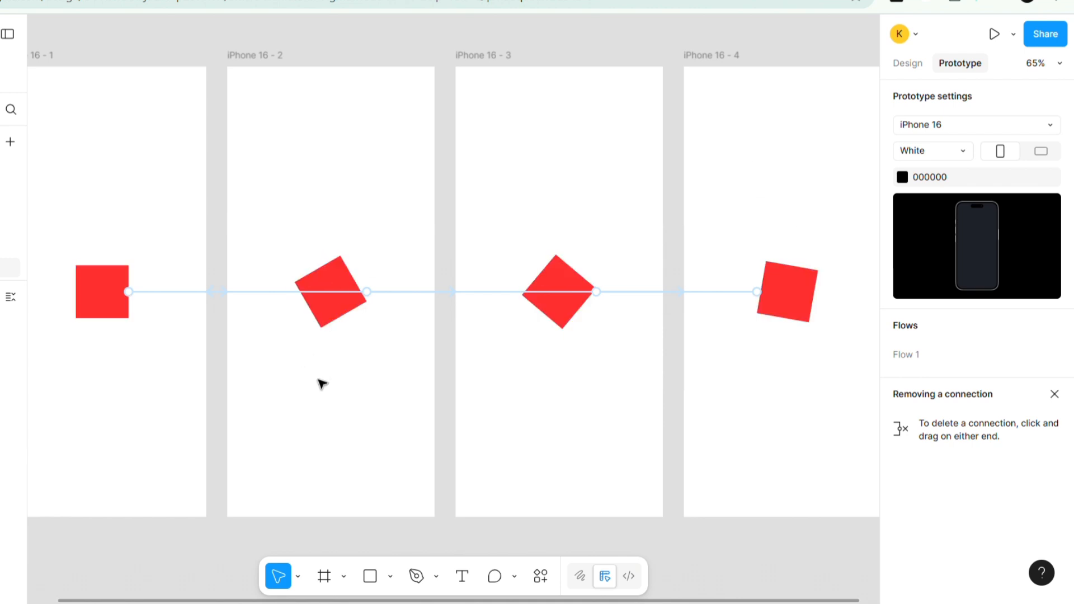
Step: Preview the rotation prototype from the iPhone 16 - 1 frame, tapping the square through the frames to check each rotation
left_click(43, 54)
key("shift+space")
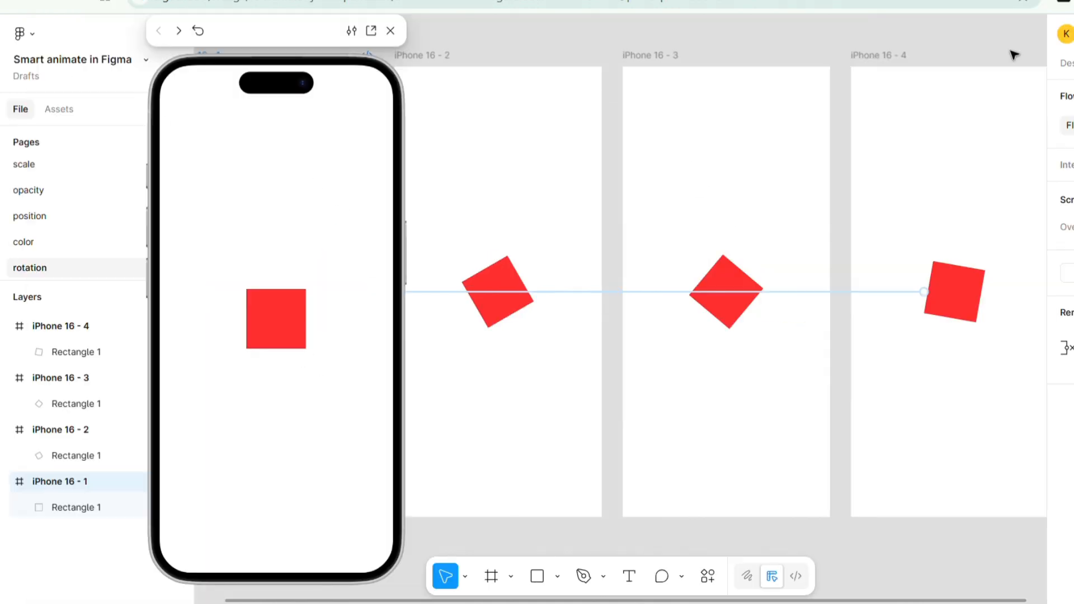
left_click(291, 318)
left_click(290, 317)
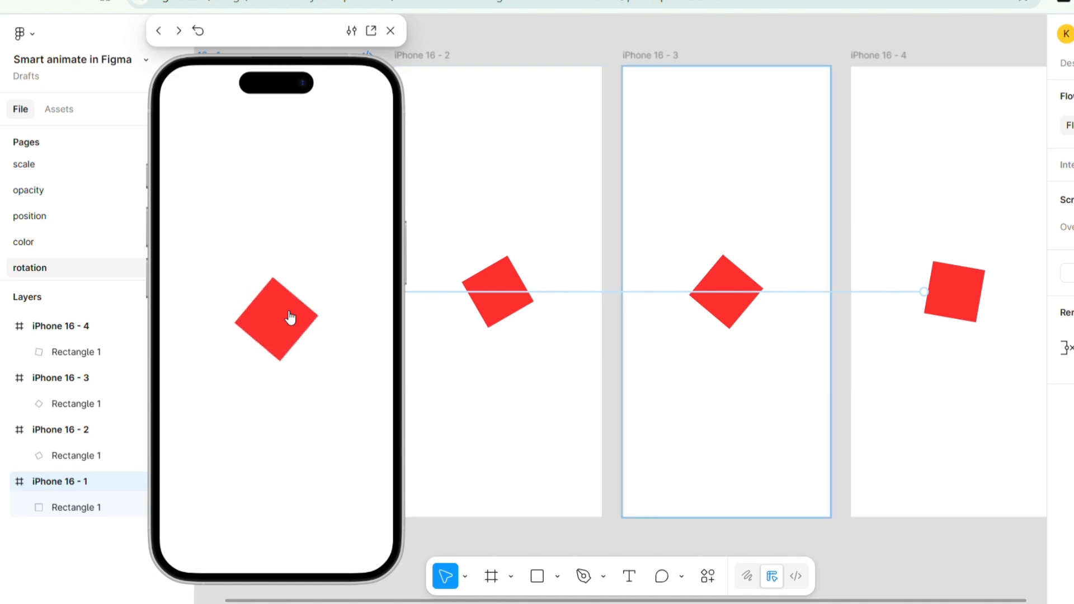
left_click(290, 317)
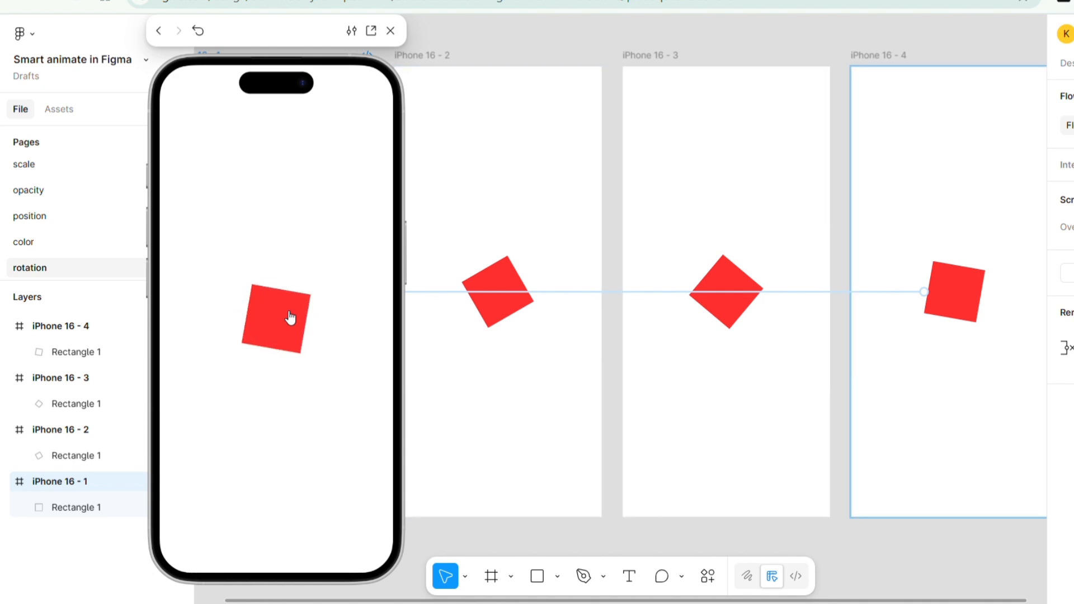
left_click(290, 317)
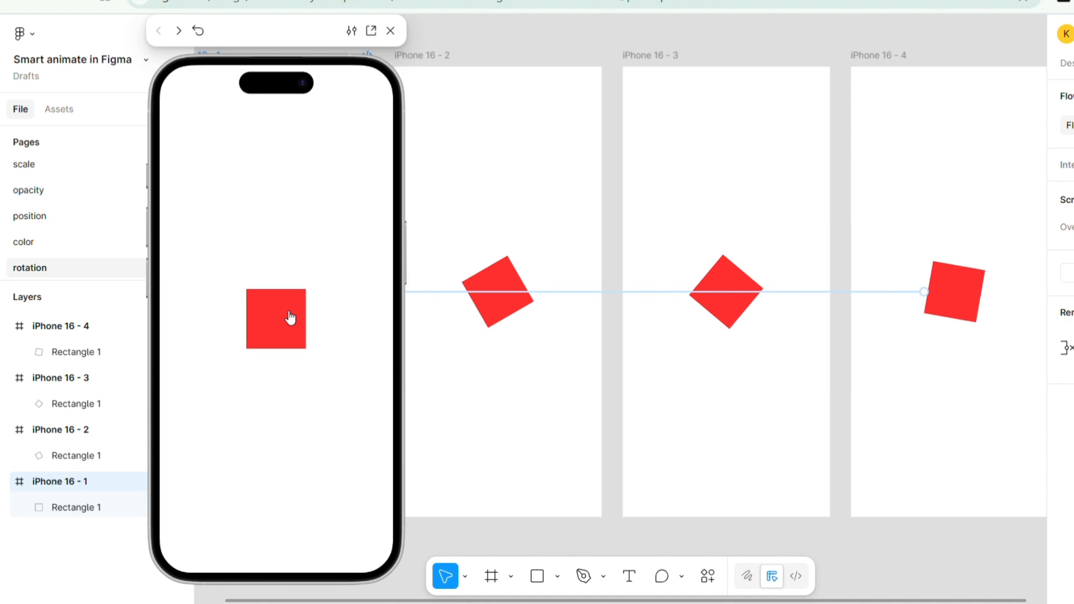
left_click(293, 313)
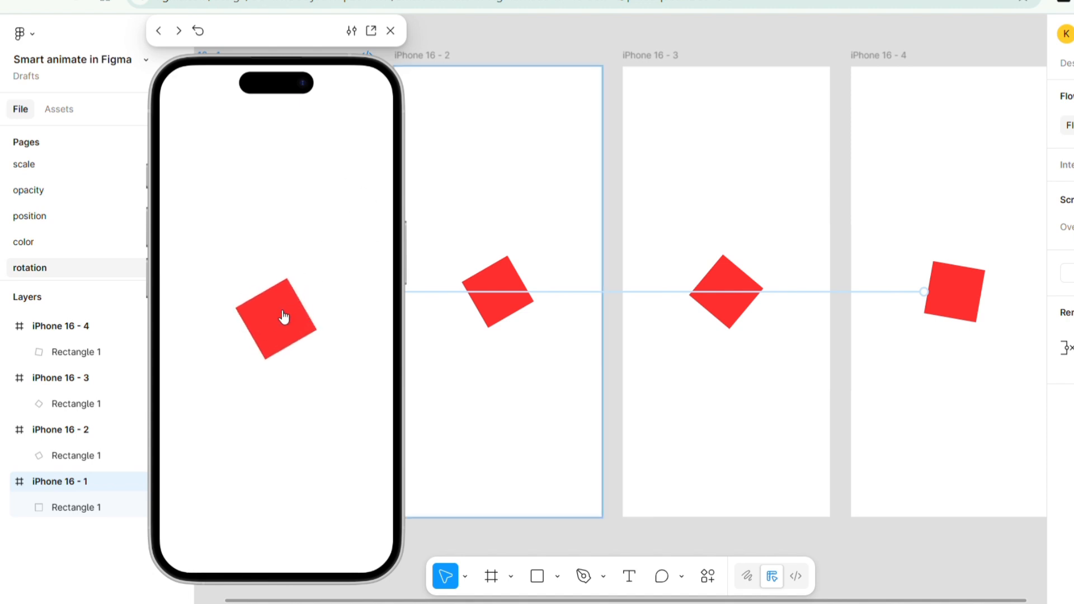
left_click(285, 314)
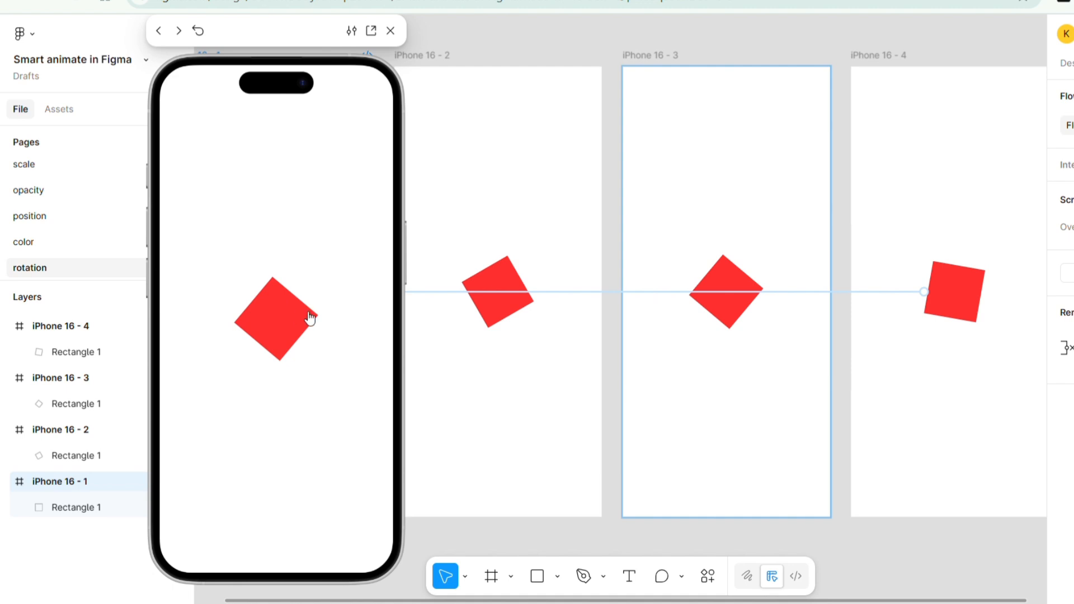
Step: Finish checking the rotation preview by tapping the square through iPhone 16 - 4 back to iPhone 16 - 1, and close the preview
left_click(289, 318)
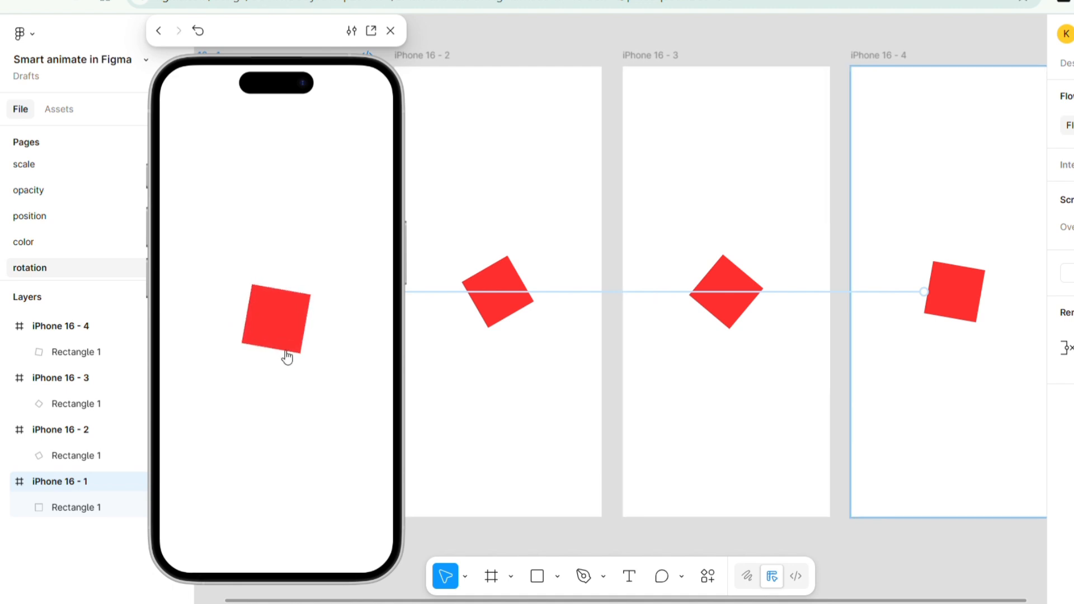
left_click(278, 322)
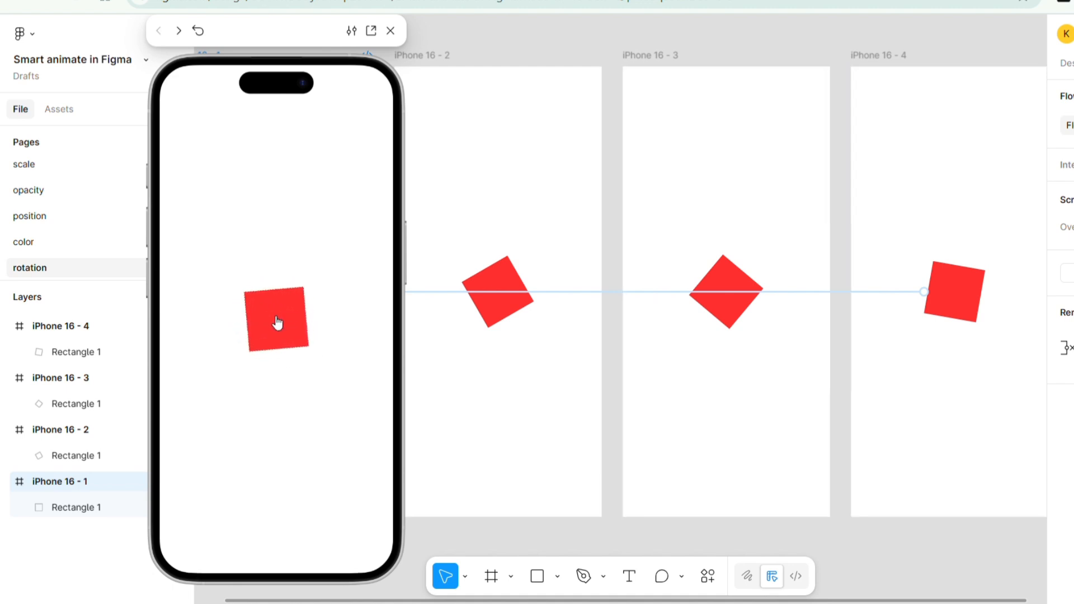
left_click(390, 36)
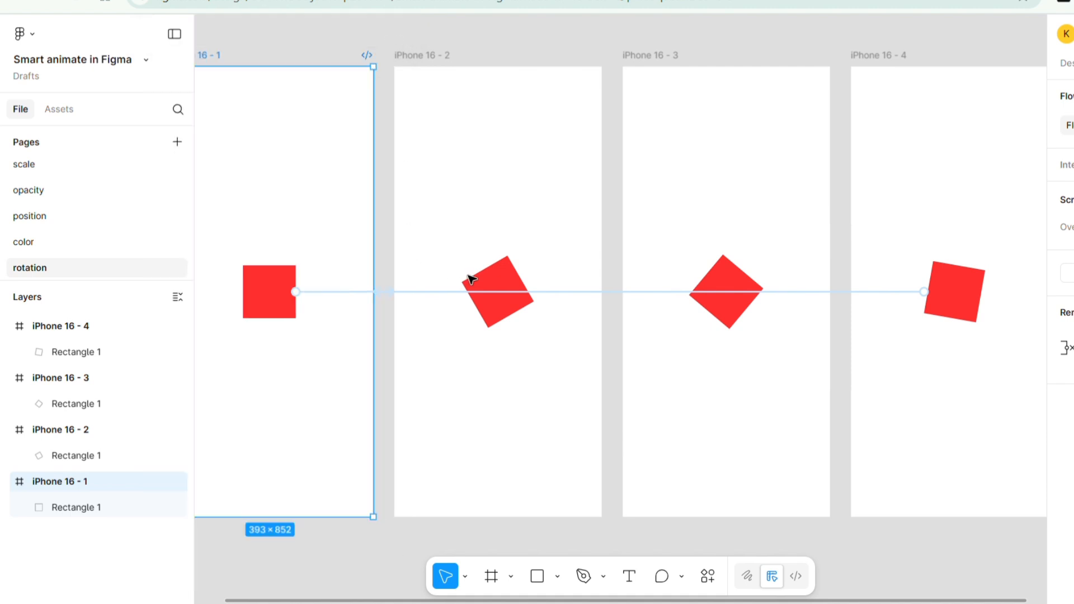
Step: Change the fill of the square in the iPhone 16 - 2 frame to blue 3045FF
left_click(1066, 62)
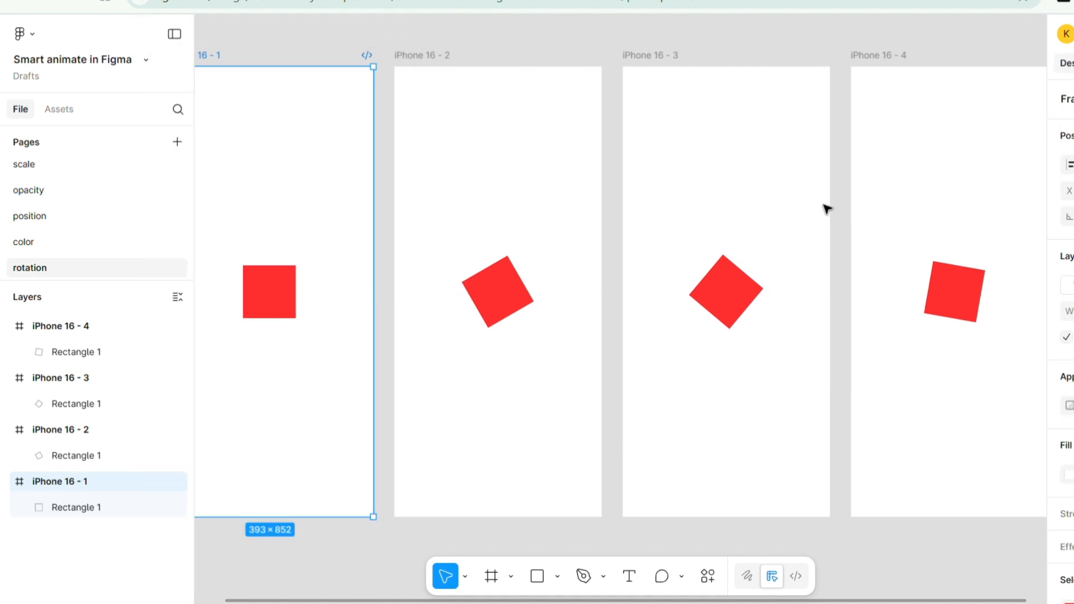
left_click(496, 289)
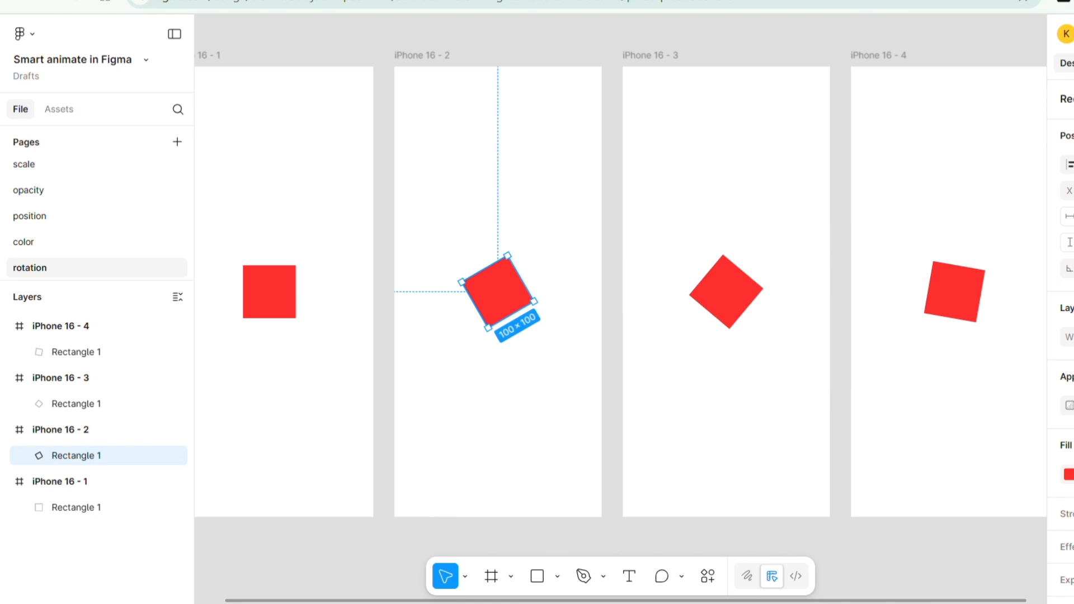
left_click(1068, 475)
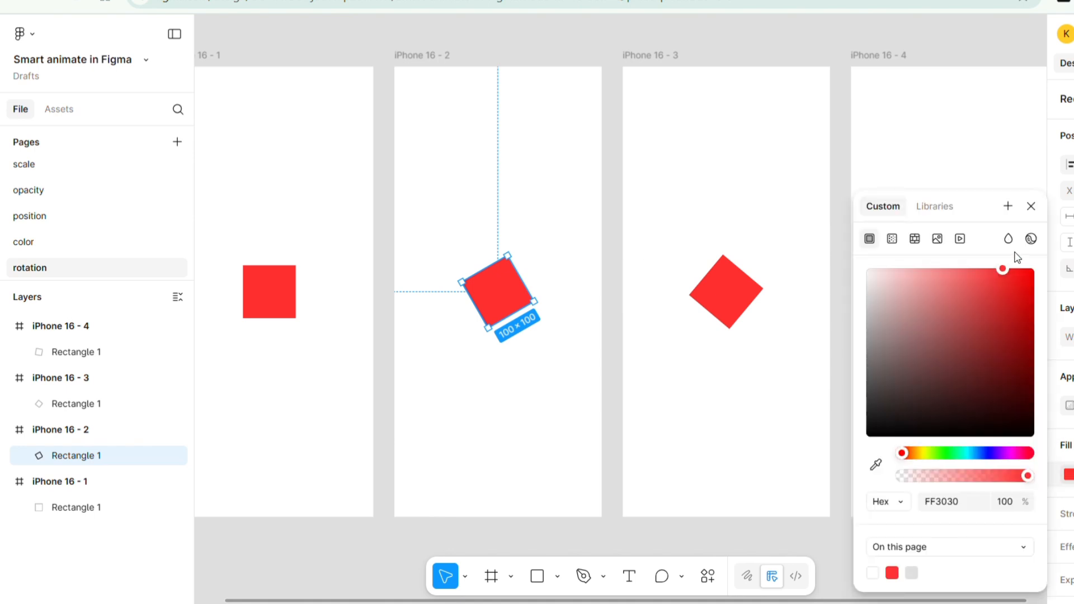
left_click(986, 460)
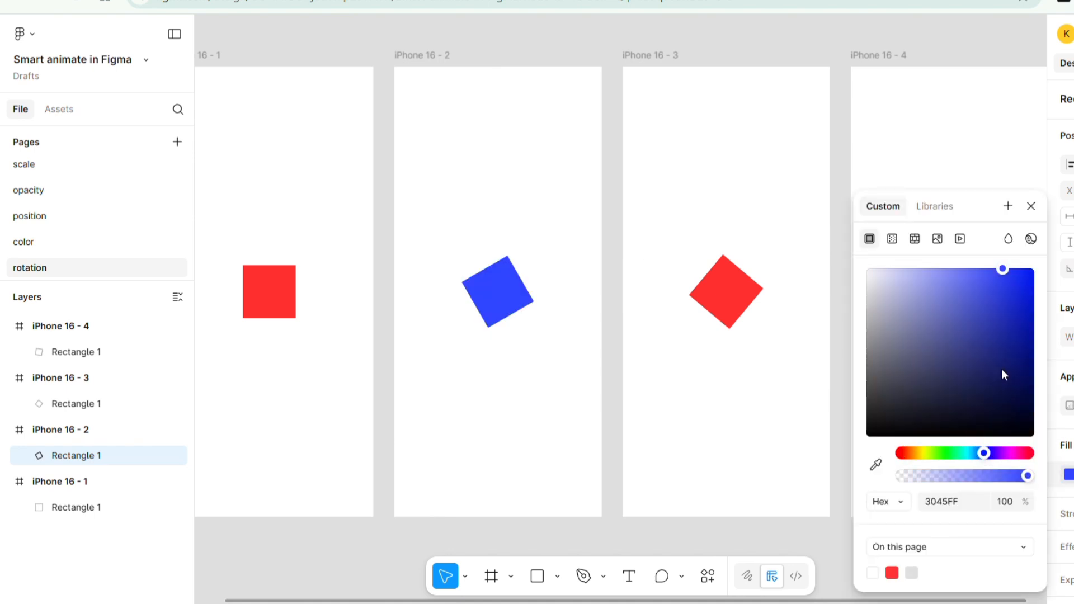
Step: Recolour the square in iPhone 16 - 3 green 30FF94 and the square in iPhone 16 - 4 pink
left_click(736, 280)
left_click(1068, 476)
left_click(957, 453)
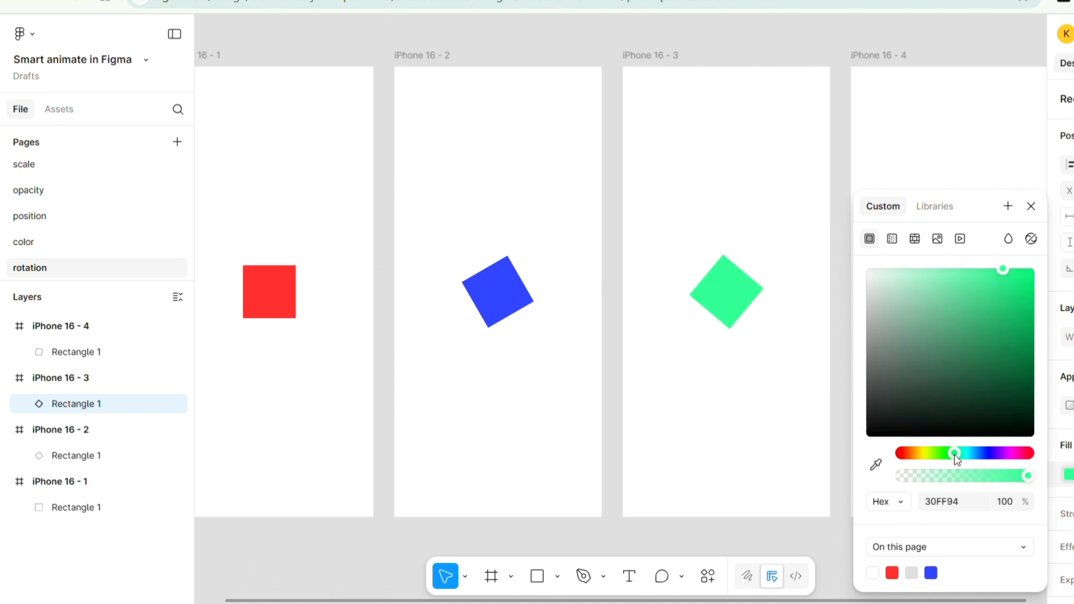
key("Escape")
left_click(942, 302)
left_click(1068, 475)
Step: Preview the prototype from the iPhone 16 - 1 frame, tapping the square through the frames to check the combined rotation and colour changes
left_click(216, 58)
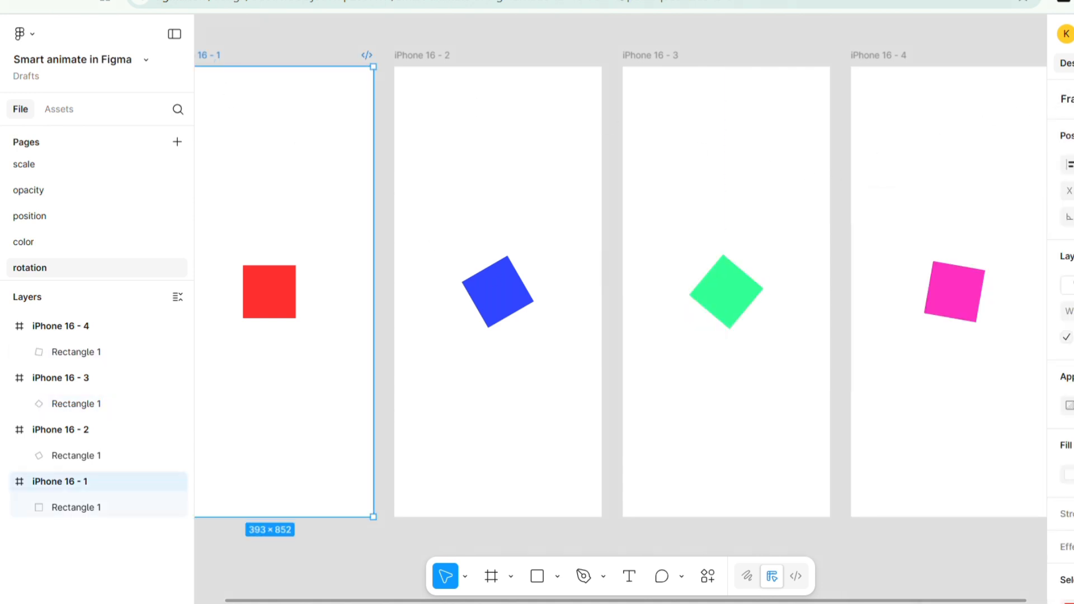
left_click(1073, 63)
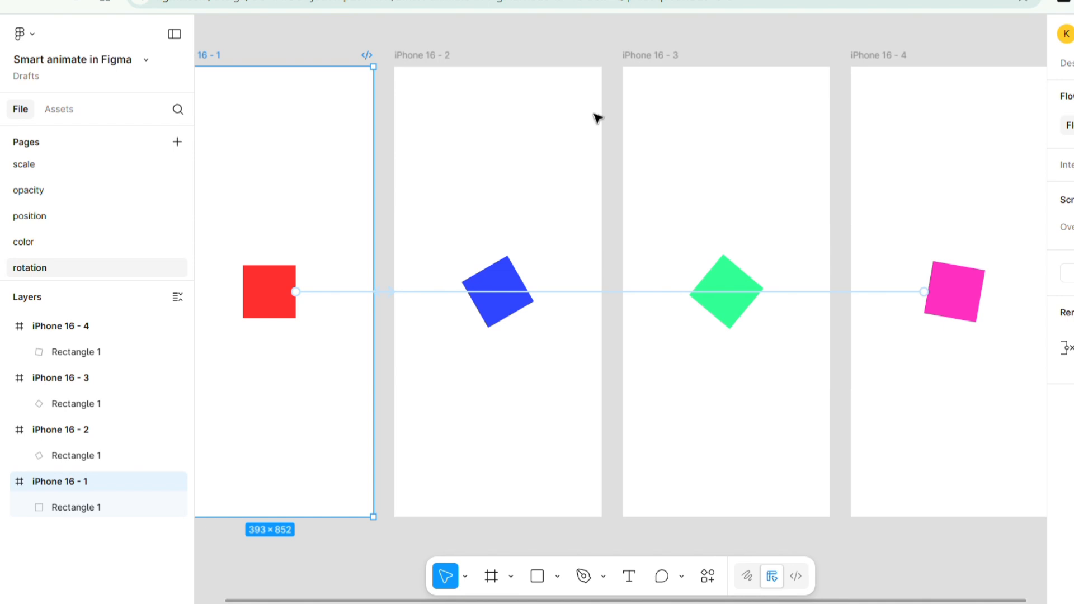
key("shift+space")
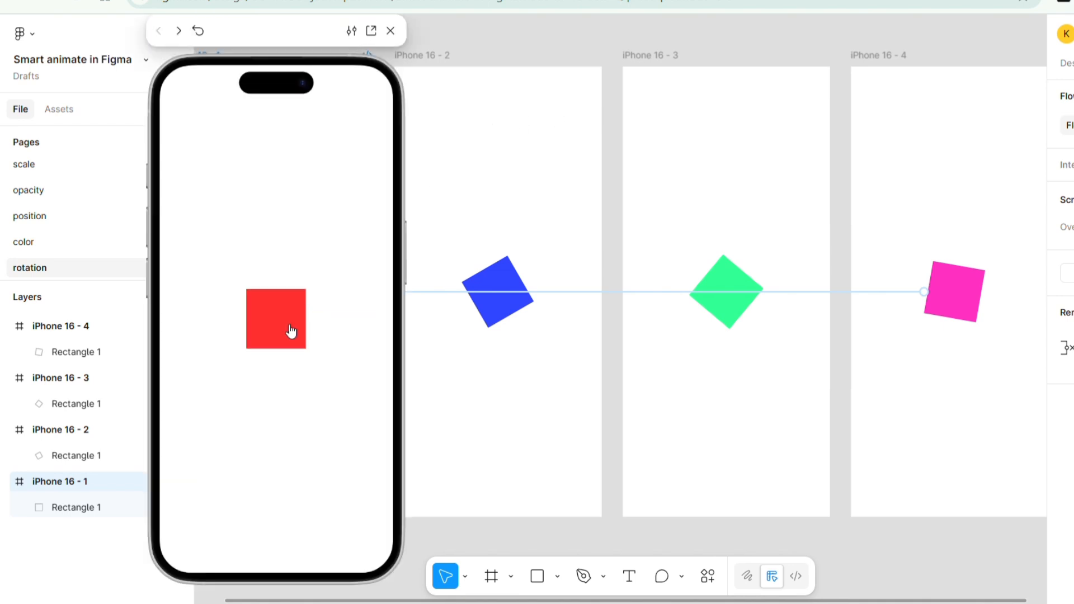
left_click(274, 313)
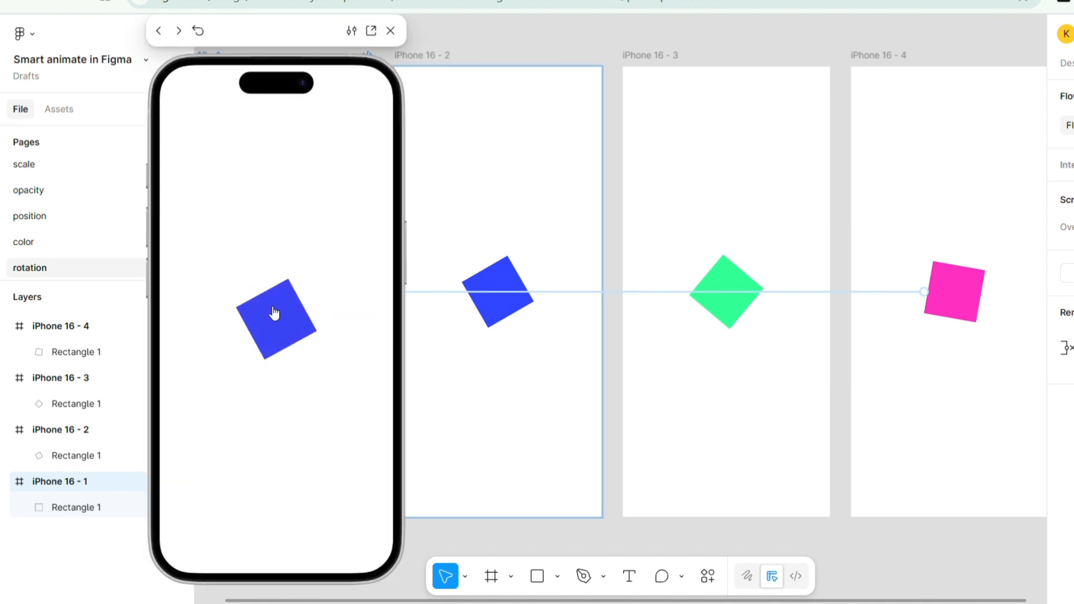
left_click(274, 313)
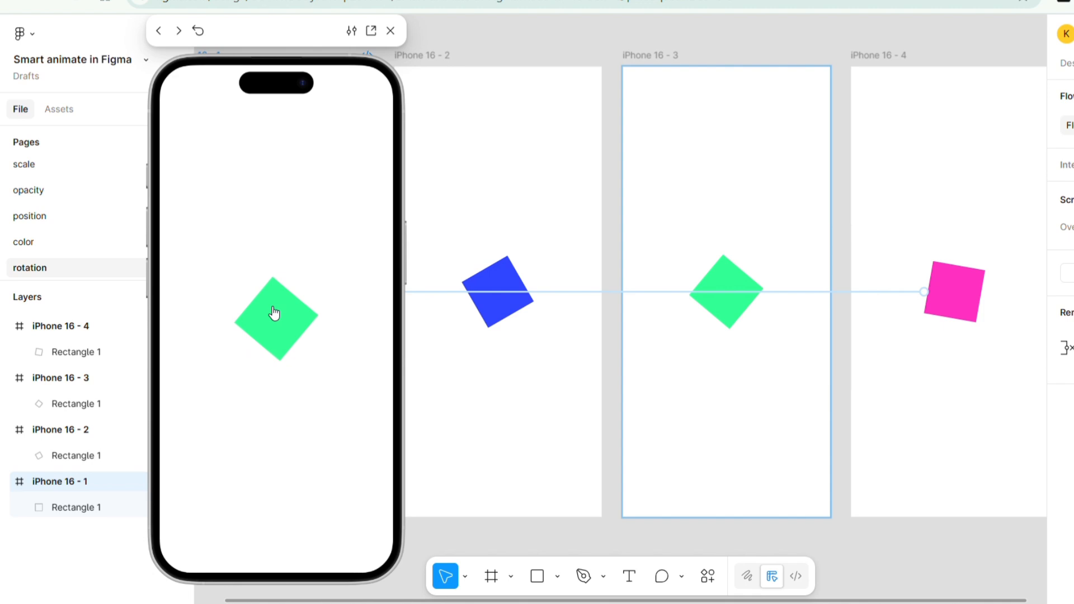
left_click(274, 313)
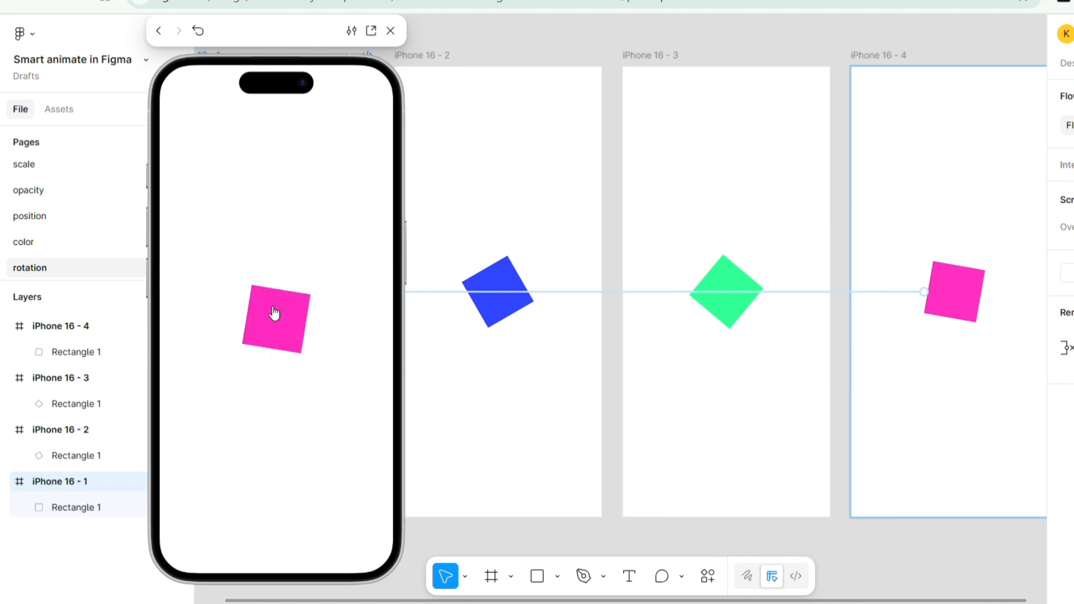
left_click(443, 96)
left_click(391, 31)
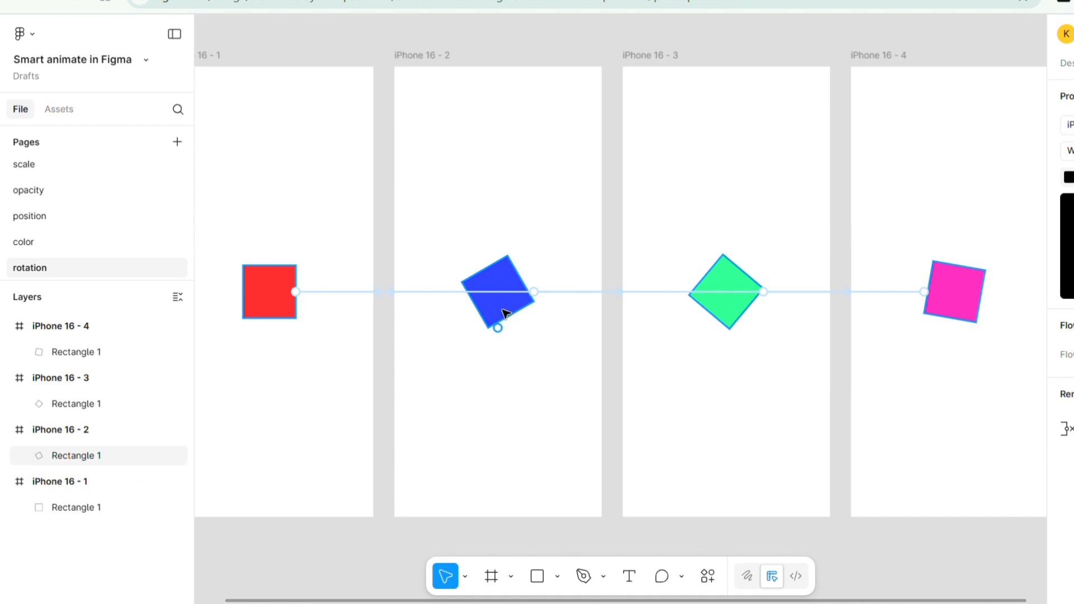
Step: Use the Scale tool to enlarge the blue and pink squares and shrink the green and red squares in their frames
left_click(1069, 66)
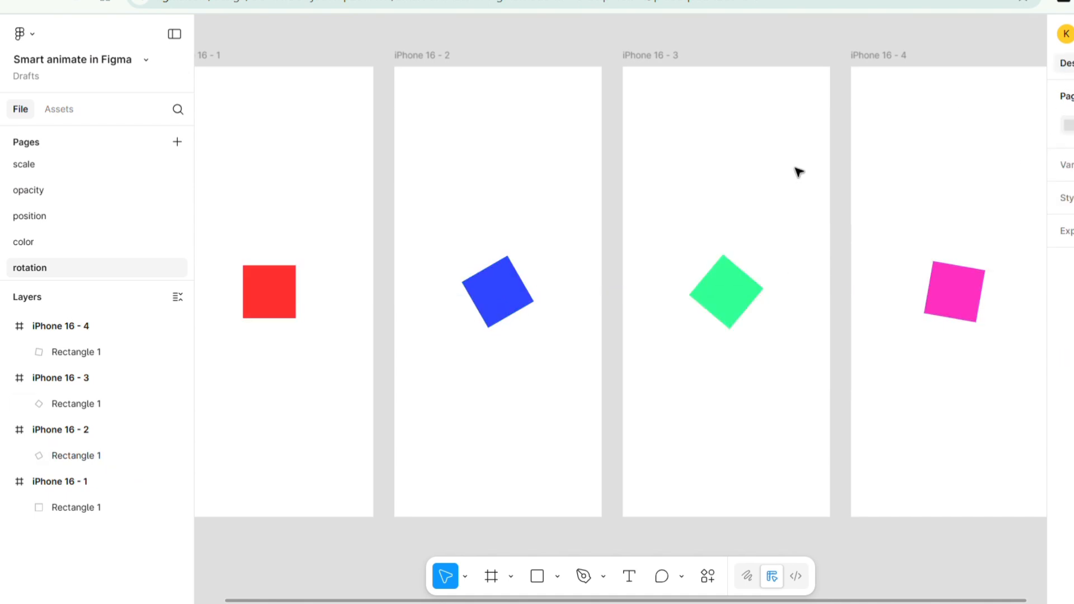
left_click(514, 294)
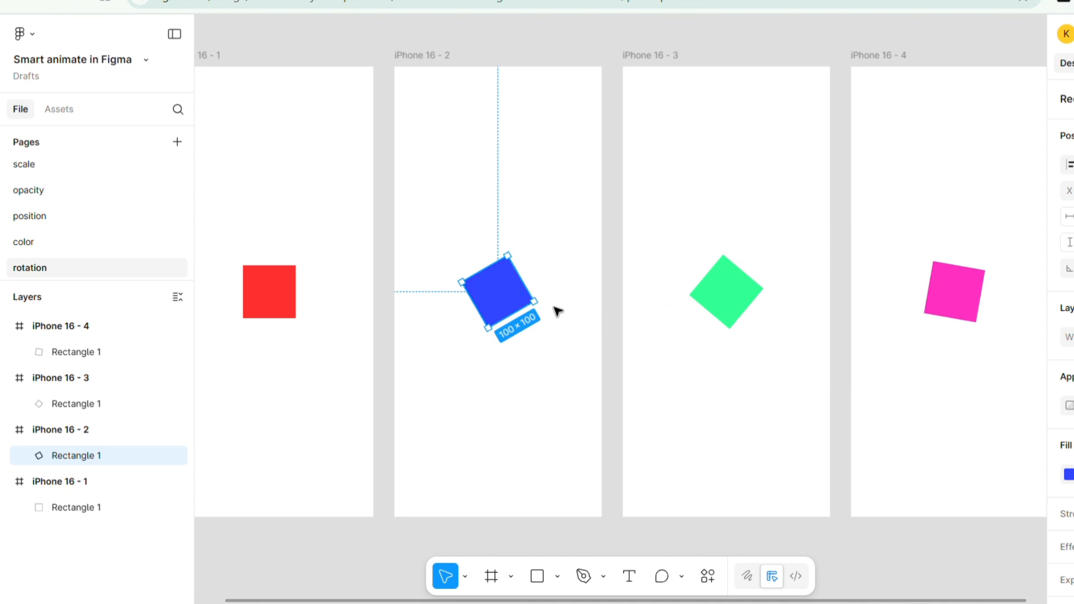
key("k")
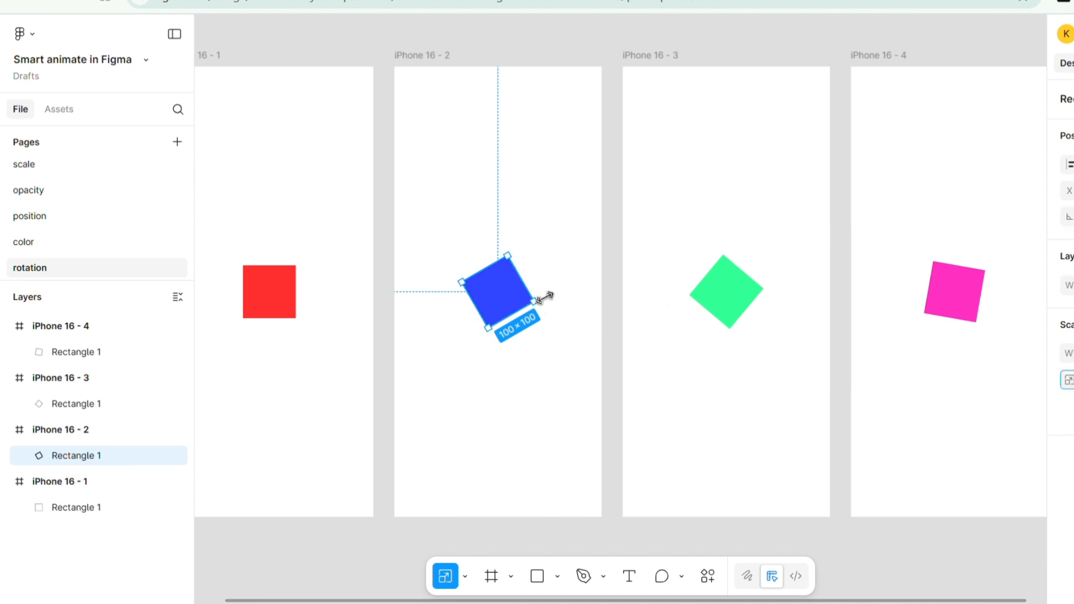
key("k")
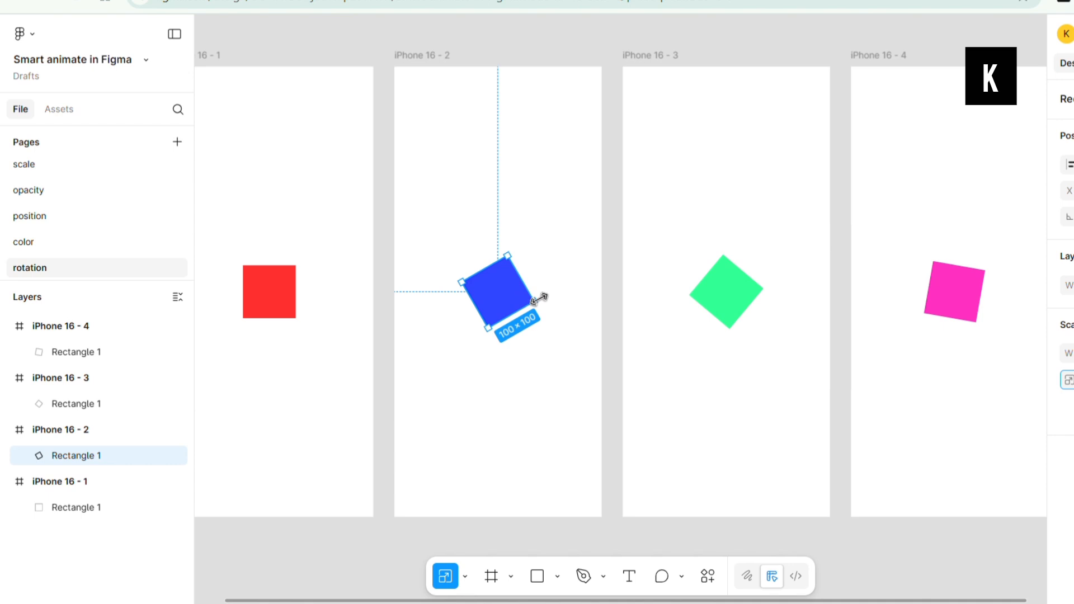
left_click_drag(542, 292, 548, 294)
left_click_drag(763, 288, 742, 299)
mouse_move(960, 265)
left_mouse_down()
mouse_move(960, 274)
mouse_move(972, 263)
left_mouse_up()
left_click_drag(256, 307, 264, 307)
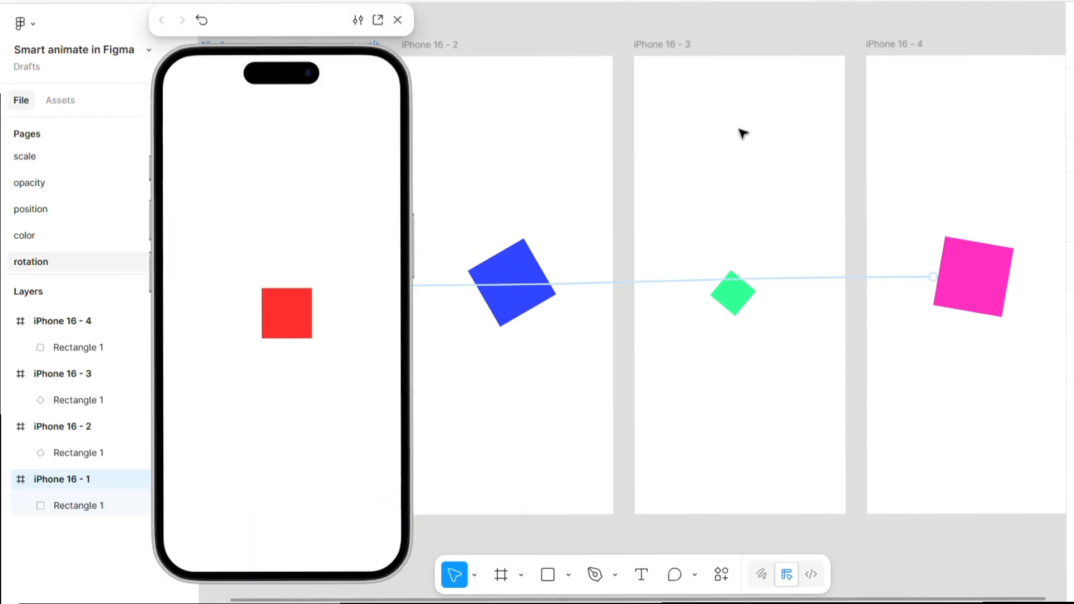
Step: Tap the square repeatedly through all four previewed frames to check the combined scale, rotation and colour animation, and close the preview
left_click(290, 312)
left_click(291, 312)
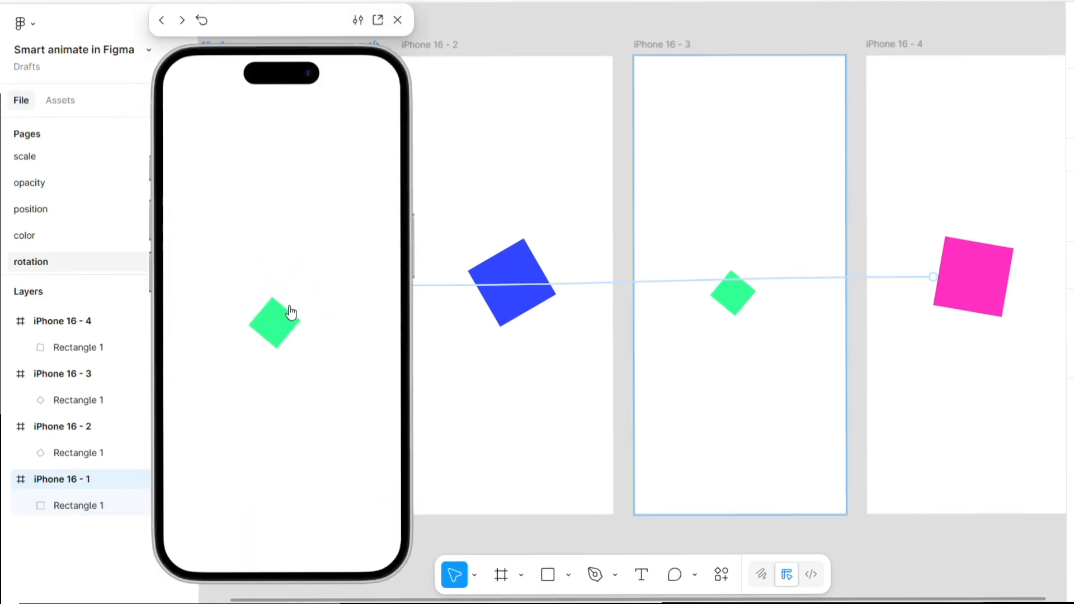
left_click(283, 326)
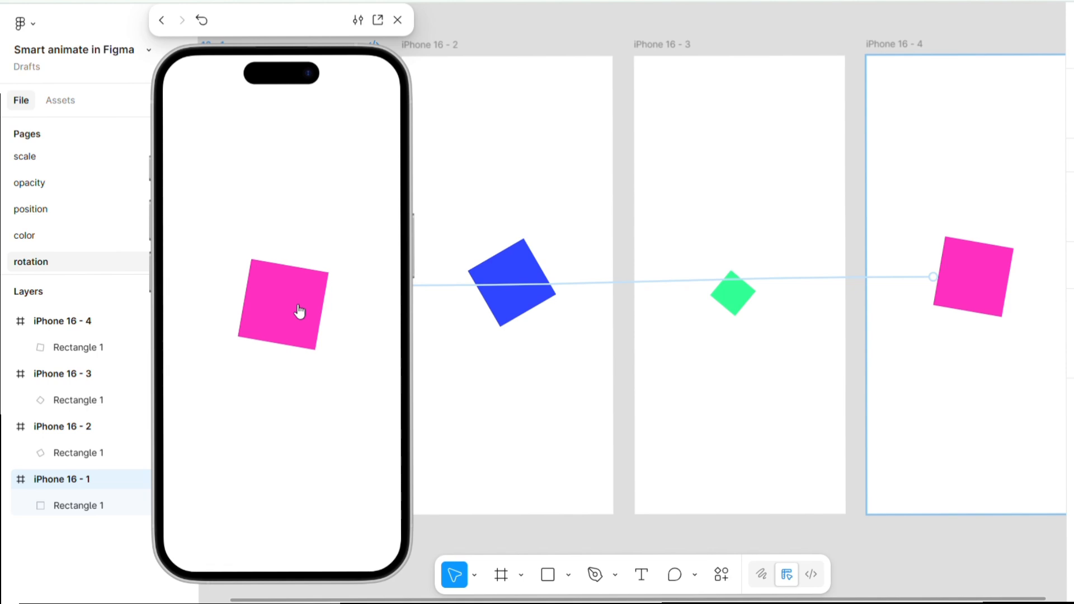
left_click(298, 311)
left_click(300, 312)
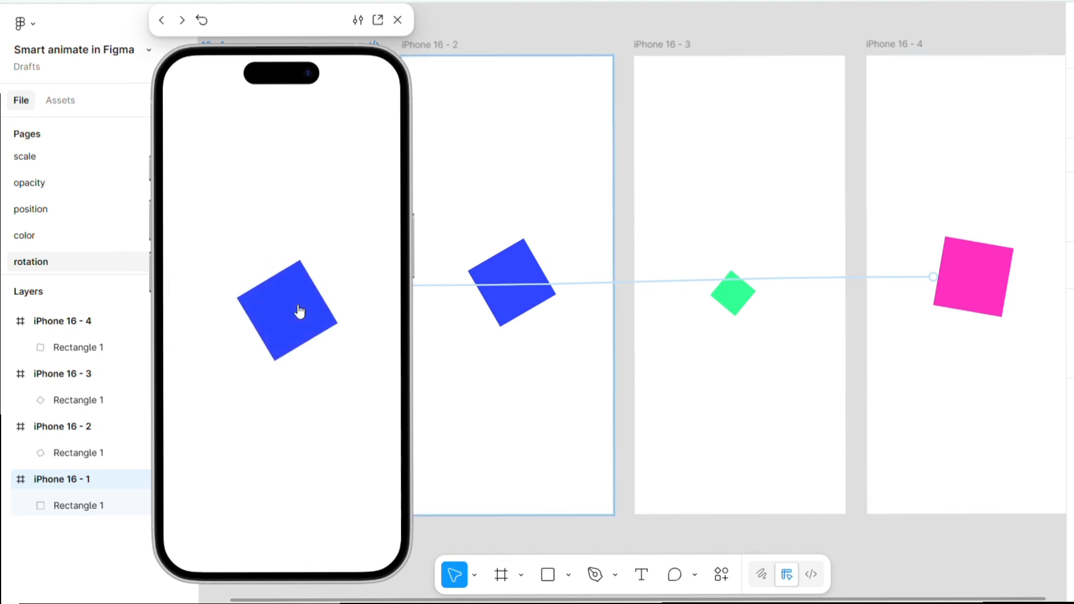
left_click(299, 311)
left_click(280, 321)
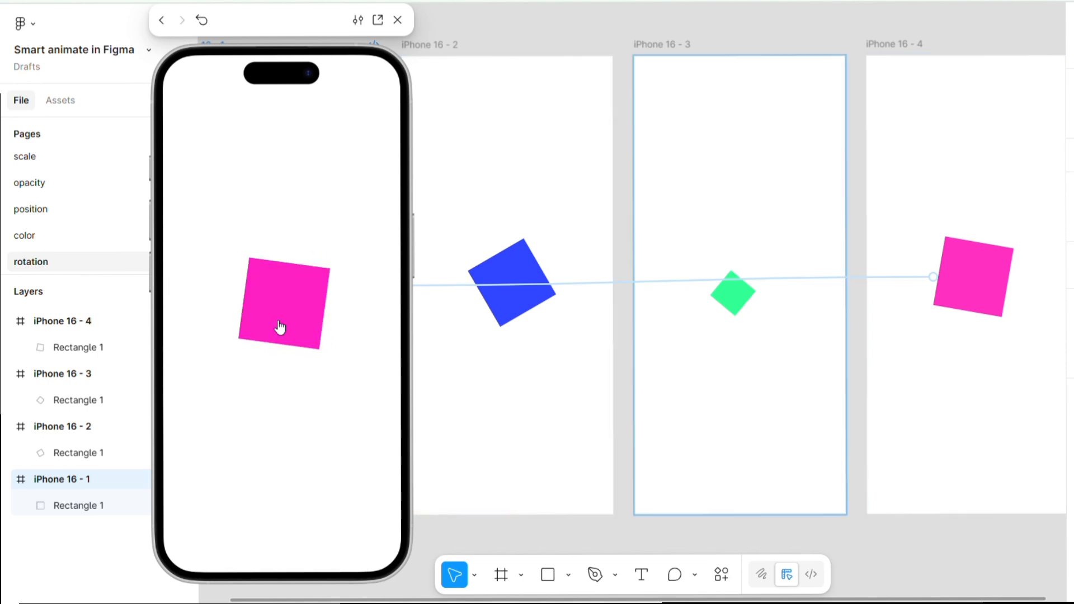
left_click(295, 314)
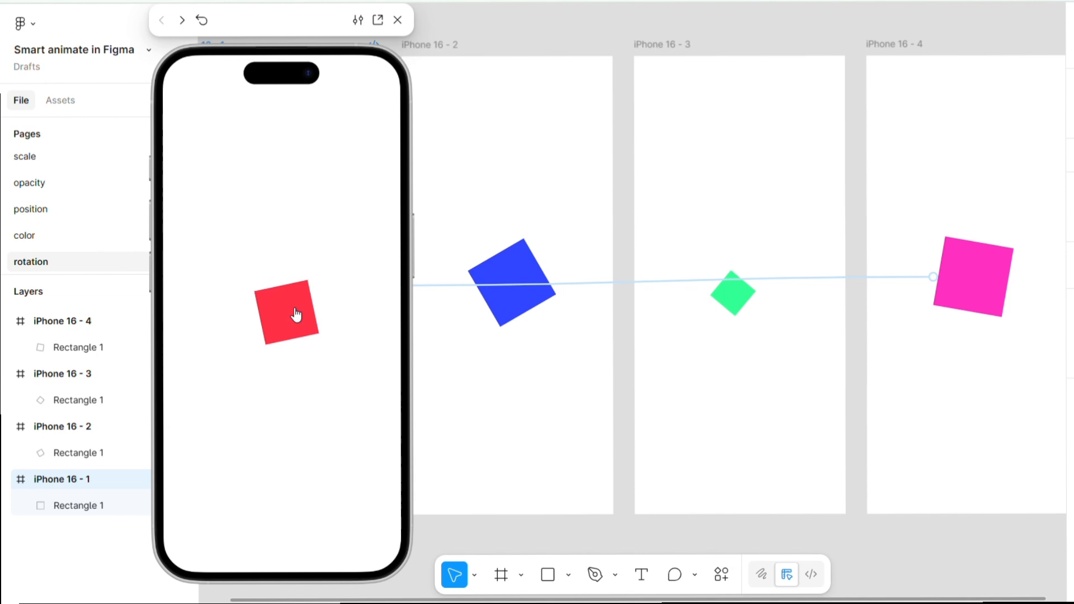
left_click(400, 22)
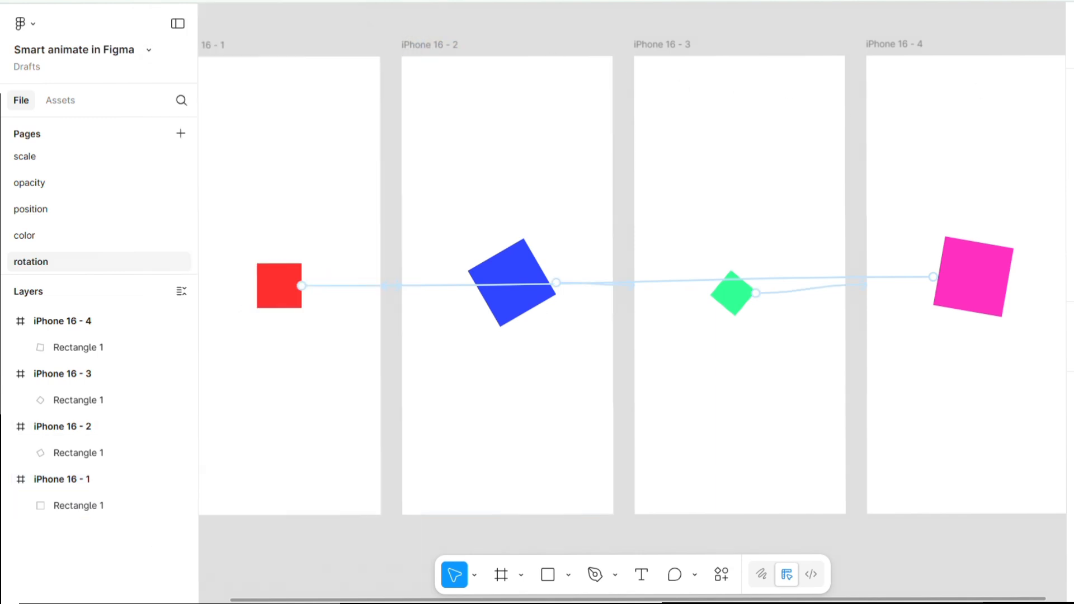